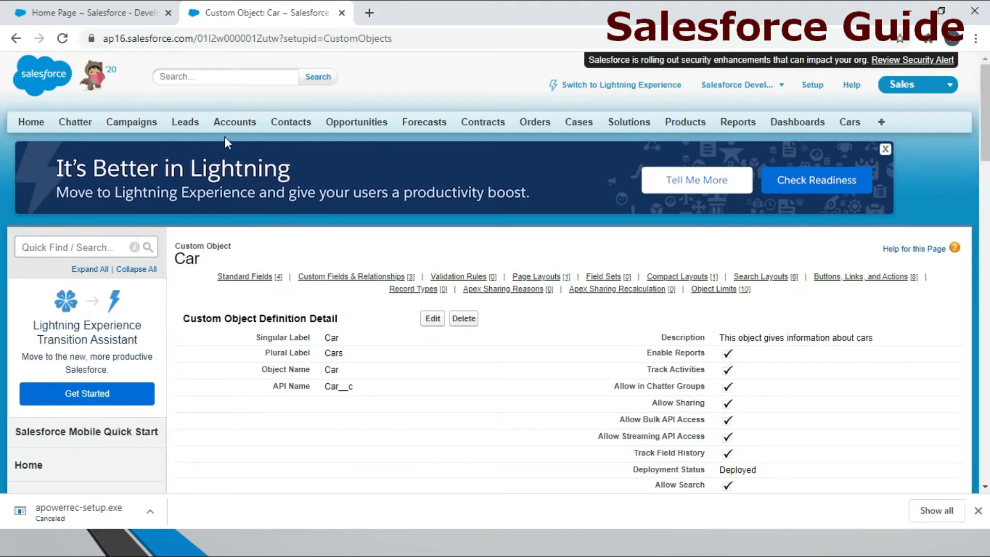
Start a new custom field on the Car object with the Master-Detail Relationship data type and proceed to the related object
{"action": "scroll", "coordinate": [439, 394], "scroll_direction": "down", "scroll_amount": 6}
{"action": "left_click", "coordinate": [438, 391]}
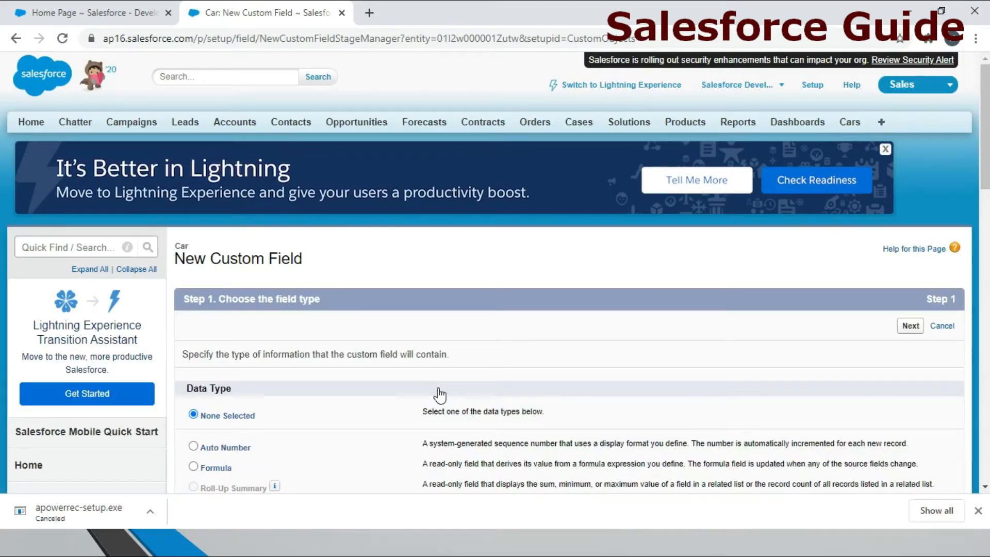
{"action": "scroll", "coordinate": [439, 395], "scroll_direction": "down", "scroll_amount": 5}
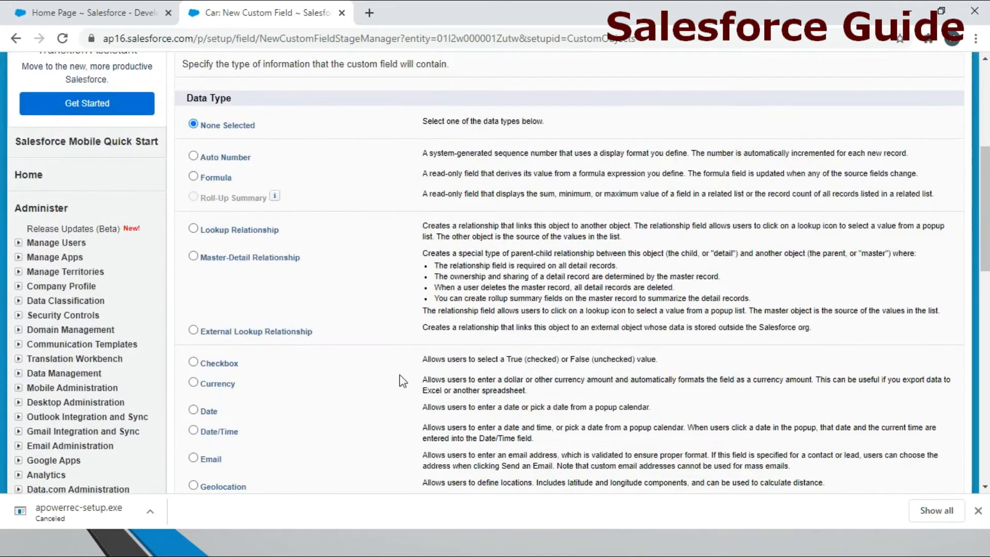
{"action": "left_click", "coordinate": [195, 256]}
{"action": "scroll", "coordinate": [747, 285], "scroll_direction": "up", "scroll_amount": 4}
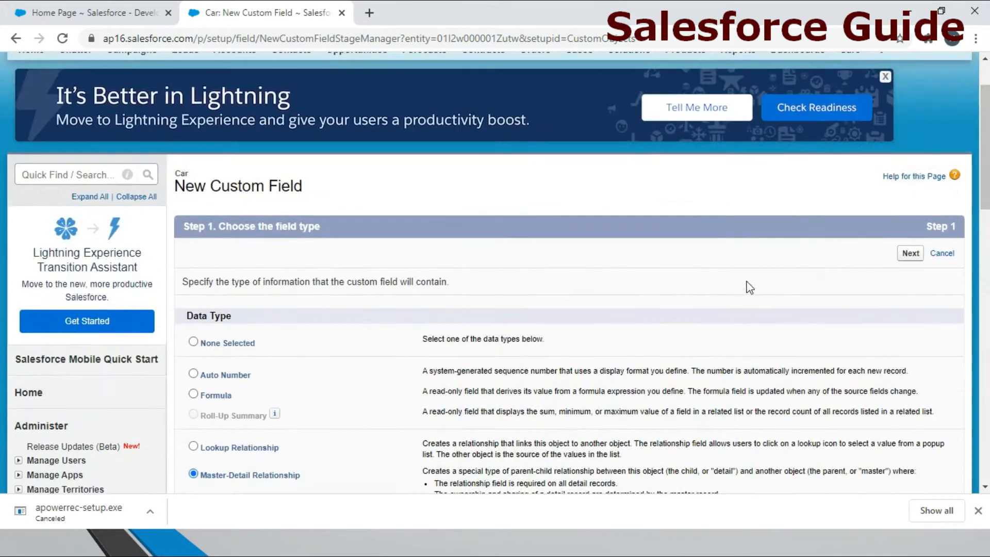
{"action": "left_click", "coordinate": [909, 254]}
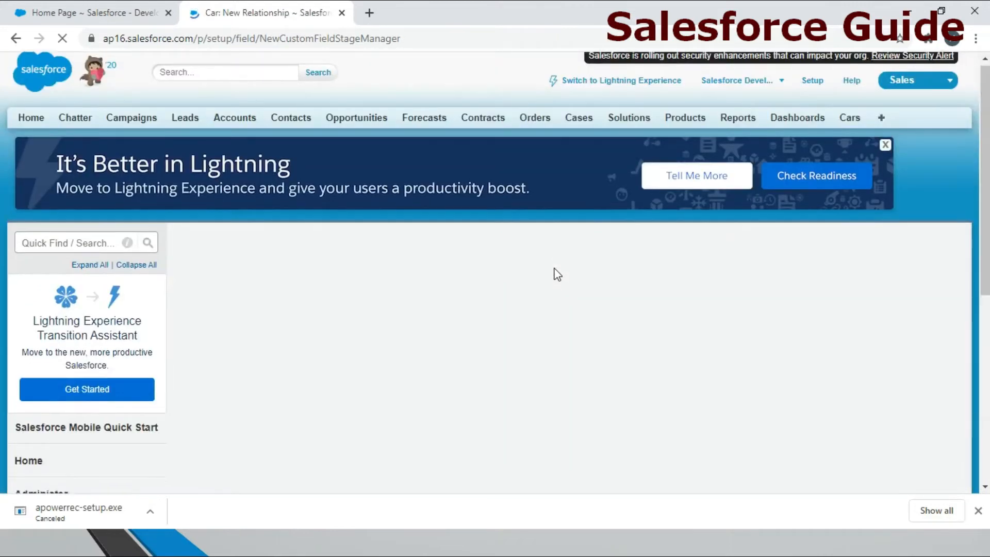
Choose Account as the object the Car relationship is related to
{"action": "scroll", "coordinate": [502, 262], "scroll_direction": "down", "scroll_amount": 3}
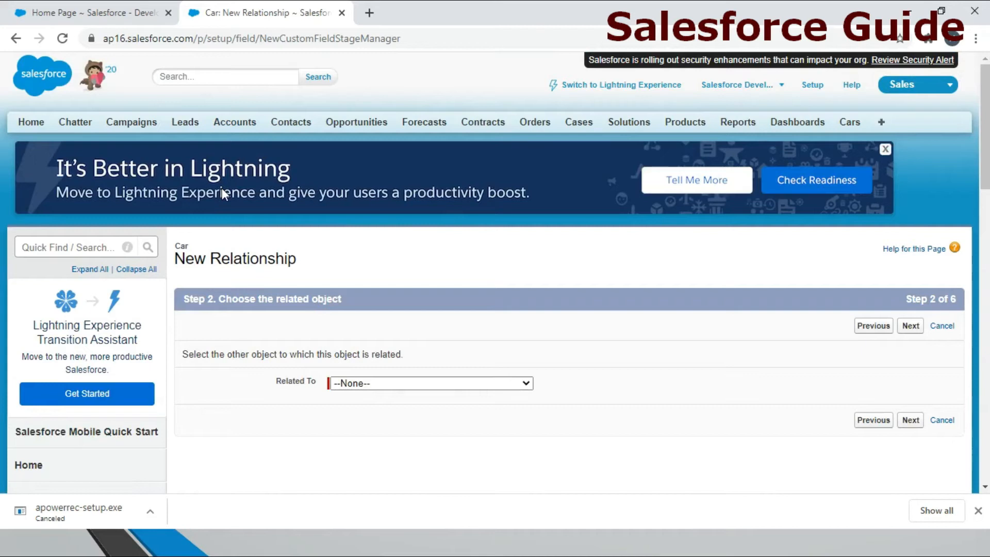
{"action": "left_click", "coordinate": [376, 385]}
{"action": "key", "text": "Down"}
{"action": "key", "text": "Return"}
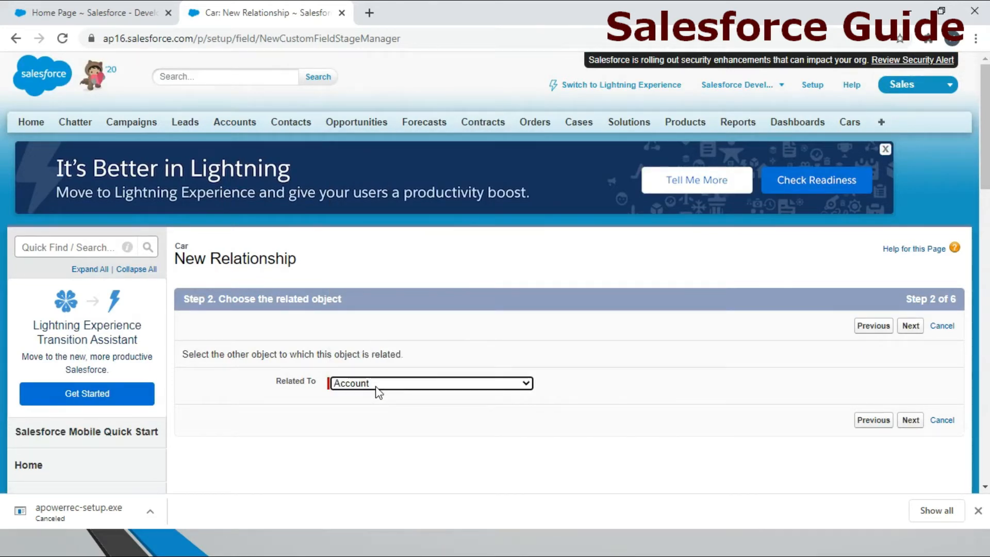
Look through the objects available in the Related To list, keeping Account selected
{"action": "left_click", "coordinate": [378, 388]}
{"action": "scroll", "coordinate": [413, 341], "scroll_direction": "down", "scroll_amount": 15}
{"action": "scroll", "coordinate": [416, 341], "scroll_direction": "up", "scroll_amount": 15}
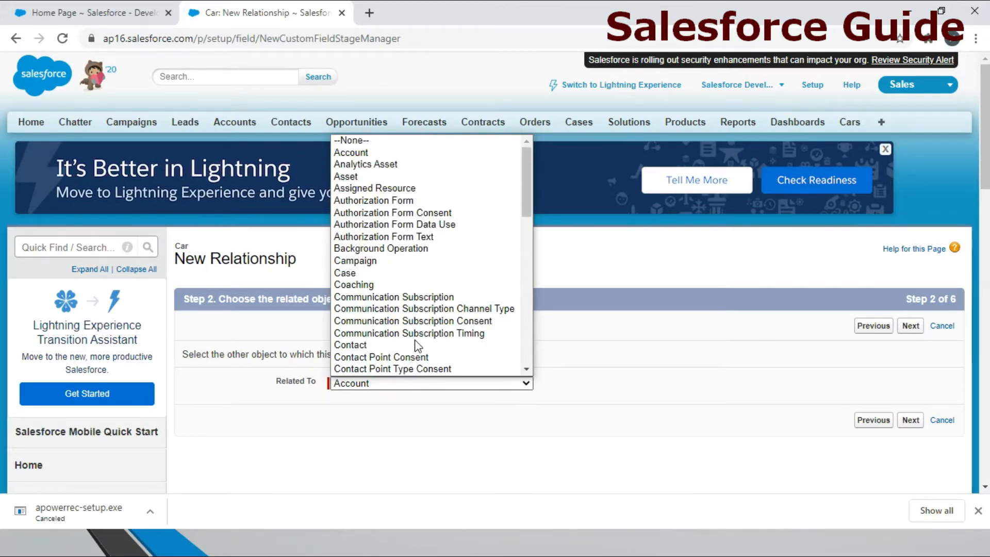
{"action": "scroll", "coordinate": [416, 344], "scroll_direction": "down", "scroll_amount": 15}
{"action": "scroll", "coordinate": [416, 344], "scroll_direction": "up", "scroll_amount": 15}
{"action": "scroll", "coordinate": [416, 344], "scroll_direction": "down", "scroll_amount": 15}
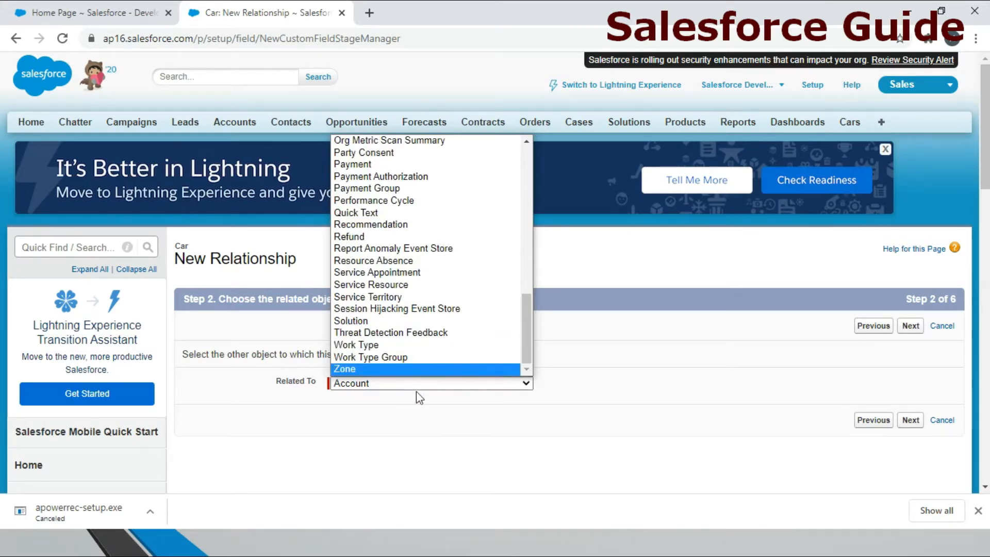
{"action": "scroll", "coordinate": [412, 186], "scroll_direction": "up", "scroll_amount": 15}
{"action": "scroll", "coordinate": [413, 232], "scroll_direction": "down", "scroll_amount": 15}
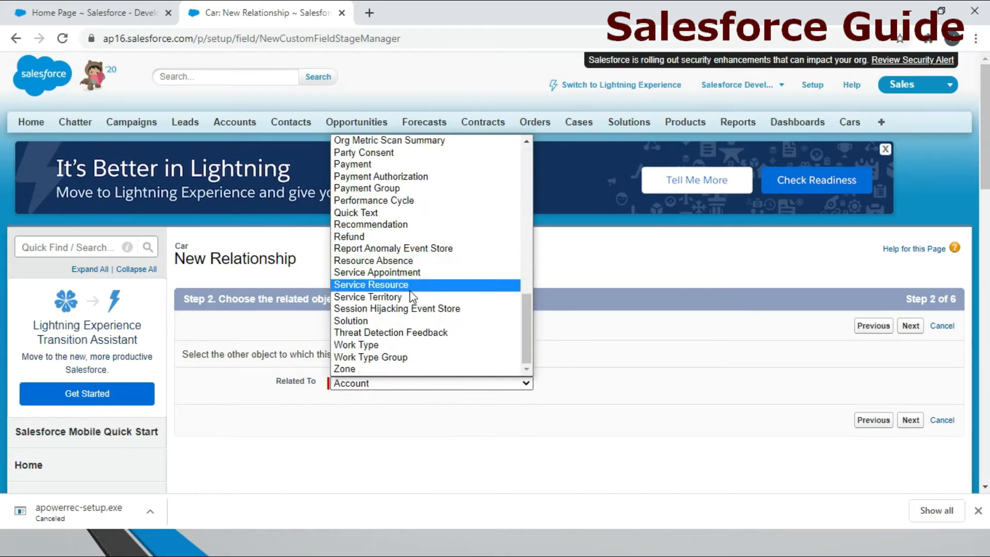
{"action": "left_click", "coordinate": [619, 407]}
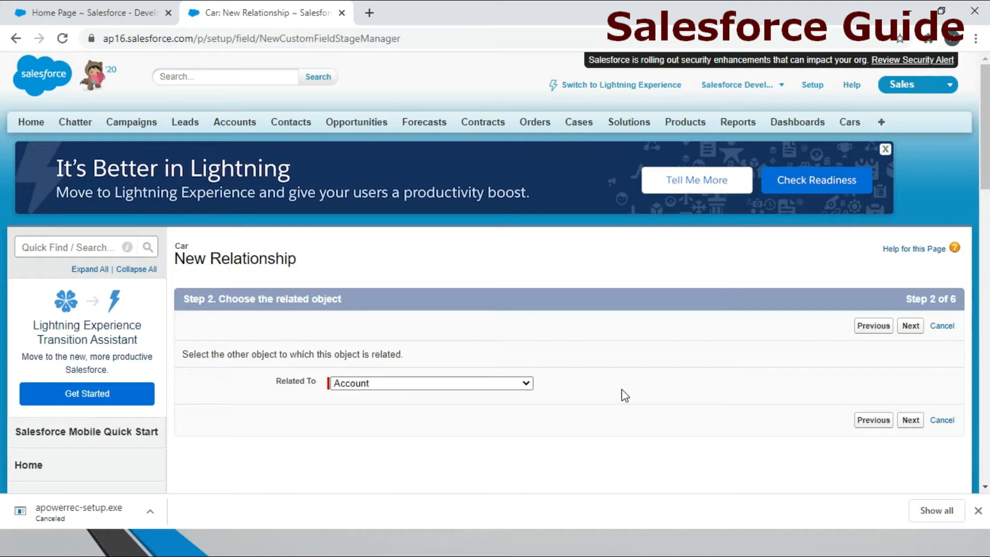
Accept Account as the related object and set the relationship's field label to Related Account
{"action": "left_click", "coordinate": [907, 326]}
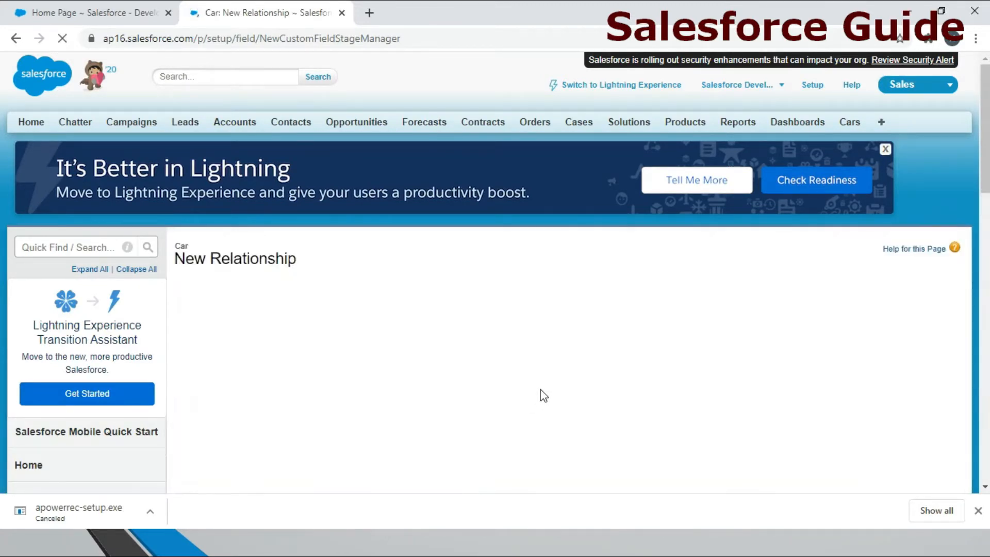
{"action": "scroll", "coordinate": [540, 388], "scroll_direction": "down", "scroll_amount": 4}
{"action": "left_click", "coordinate": [396, 137]}
{"action": "left_click", "coordinate": [586, 147]}
{"action": "left_click", "coordinate": [376, 138]}
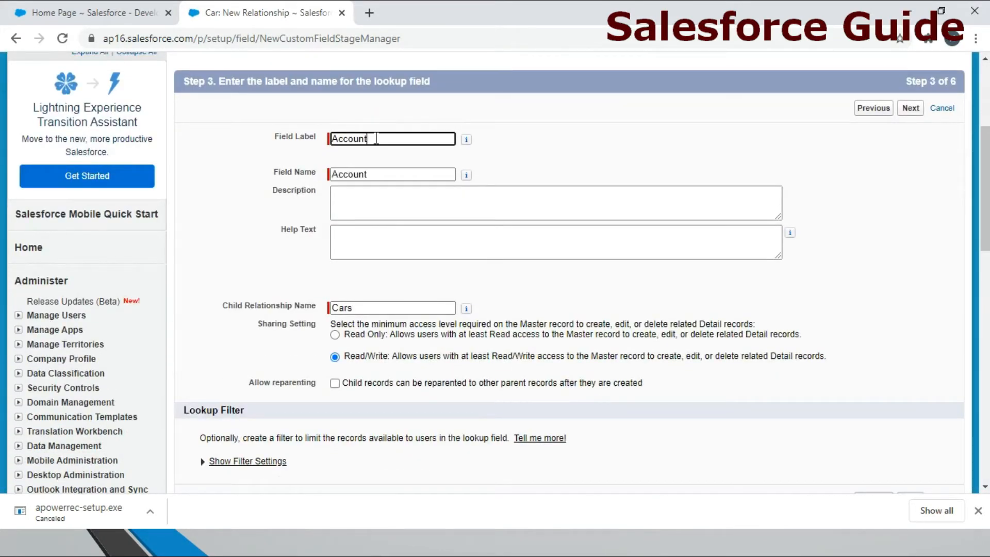
{"action": "double_click", "coordinate": [378, 138]}
{"action": "key", "text": "Home"}
{"action": "type", "text": "Related"}
{"action": "key", "text": "Tab"}
{"action": "scroll", "coordinate": [378, 138], "scroll_direction": "down", "scroll_amount": 1}
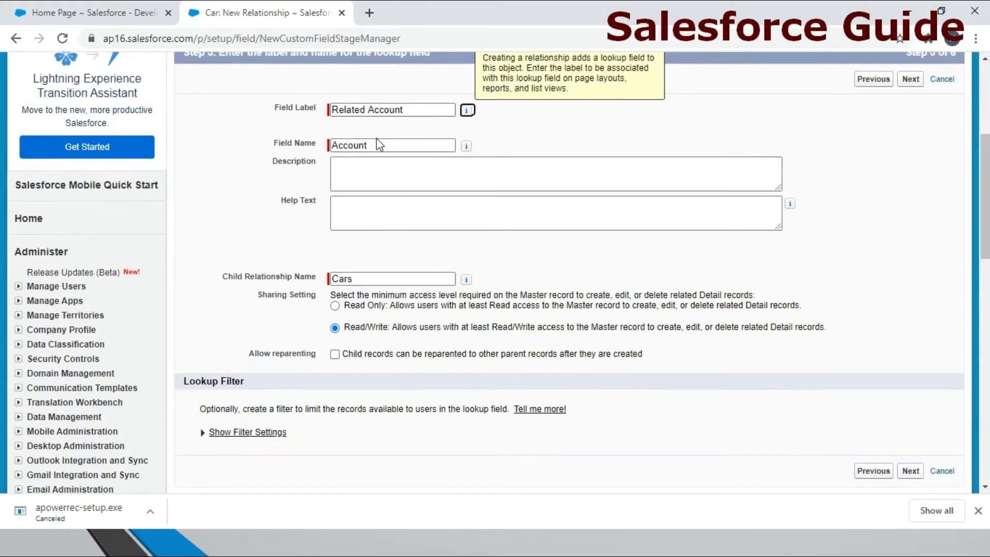
Set the relationship's field name to Related Account, correcting the spelling of the first word
{"action": "left_click", "coordinate": [356, 146]}
{"action": "key", "text": "Home"}
{"action": "type", "text": "Realted"}
{"action": "scroll", "coordinate": [356, 149], "scroll_direction": "up", "scroll_amount": 1}
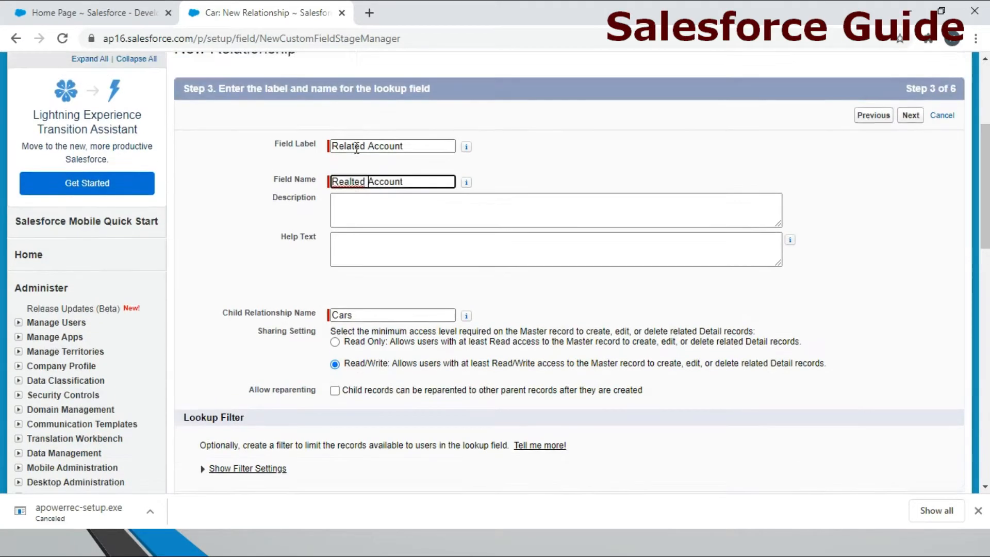
{"action": "double_click", "coordinate": [348, 218]}
{"action": "right_click", "coordinate": [356, 217]}
{"action": "left_click", "coordinate": [390, 227]}
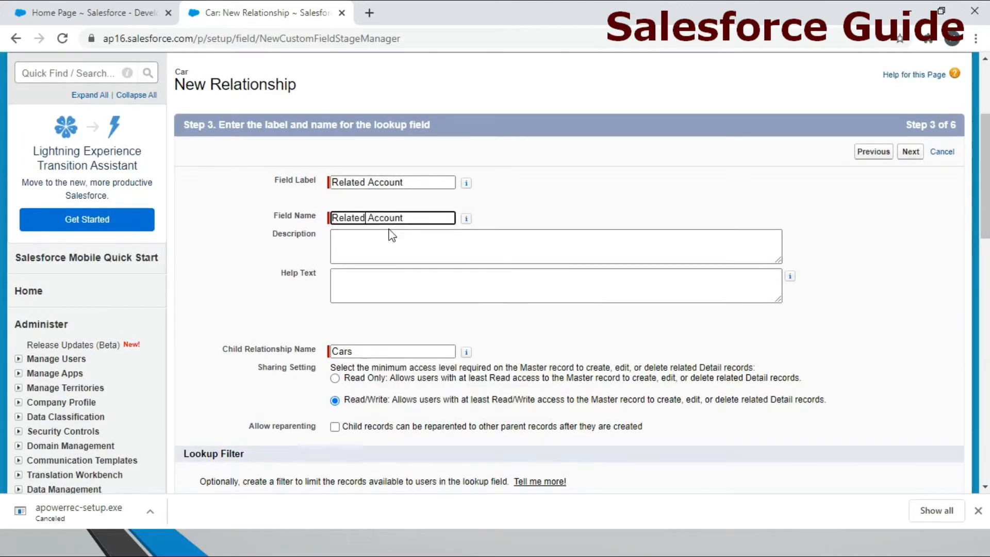
Review the relationship's Description, Help Text, Child Relationship Name, Sharing Setting and Allow reparenting options
{"action": "scroll", "coordinate": [387, 230], "scroll_direction": "down", "scroll_amount": 2}
{"action": "left_click", "coordinate": [365, 186]}
{"action": "left_click", "coordinate": [366, 212]}
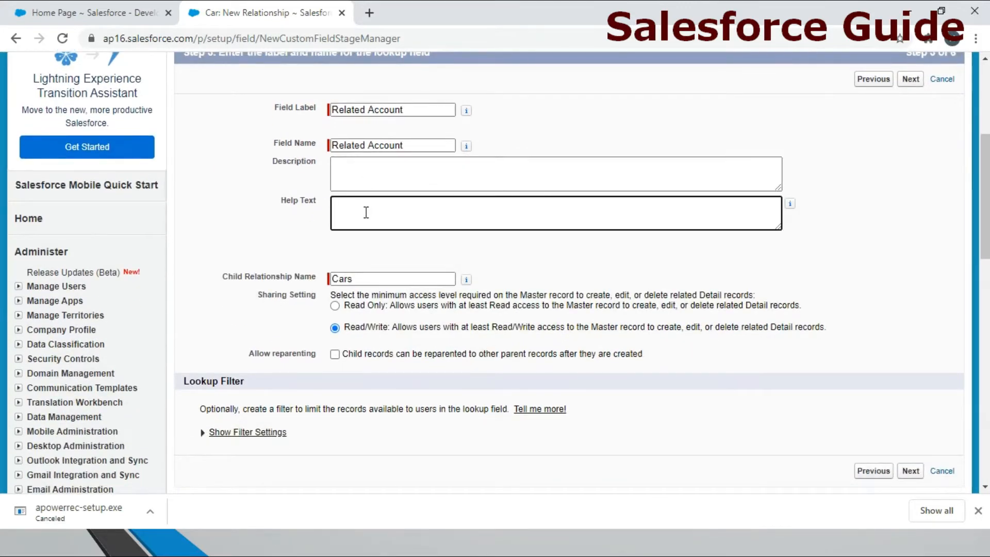
{"action": "scroll", "coordinate": [366, 212], "scroll_direction": "down", "scroll_amount": 2}
{"action": "triple_click", "coordinate": [255, 204]}
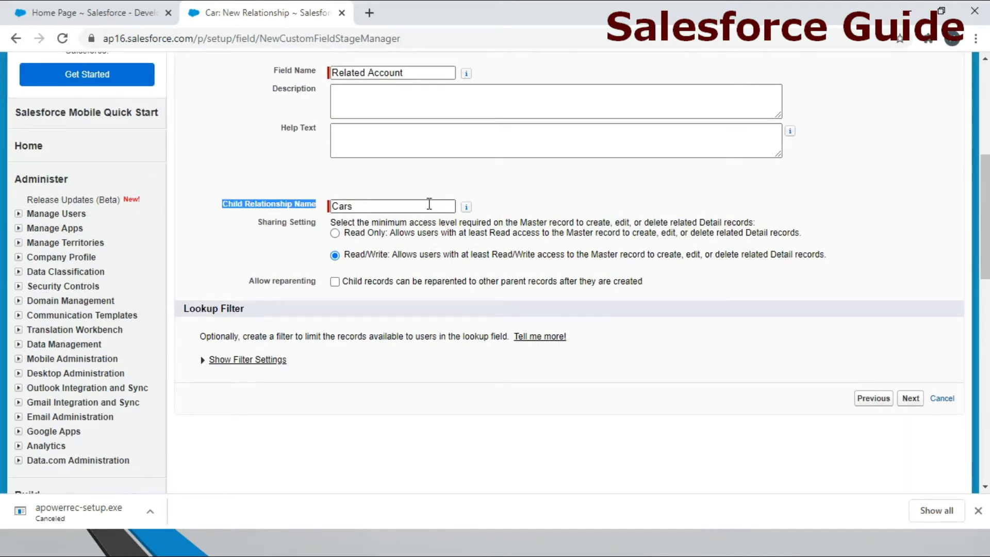
{"action": "double_click", "coordinate": [429, 204]}
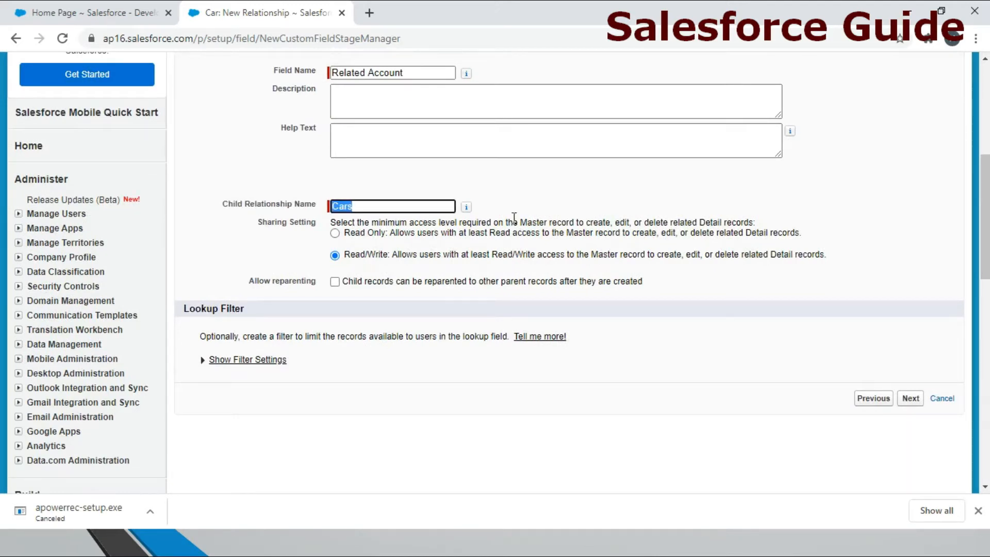
{"action": "left_click", "coordinate": [262, 224]}
{"action": "left_click_drag", "start_coordinate": [262, 225], "coordinate": [313, 235]}
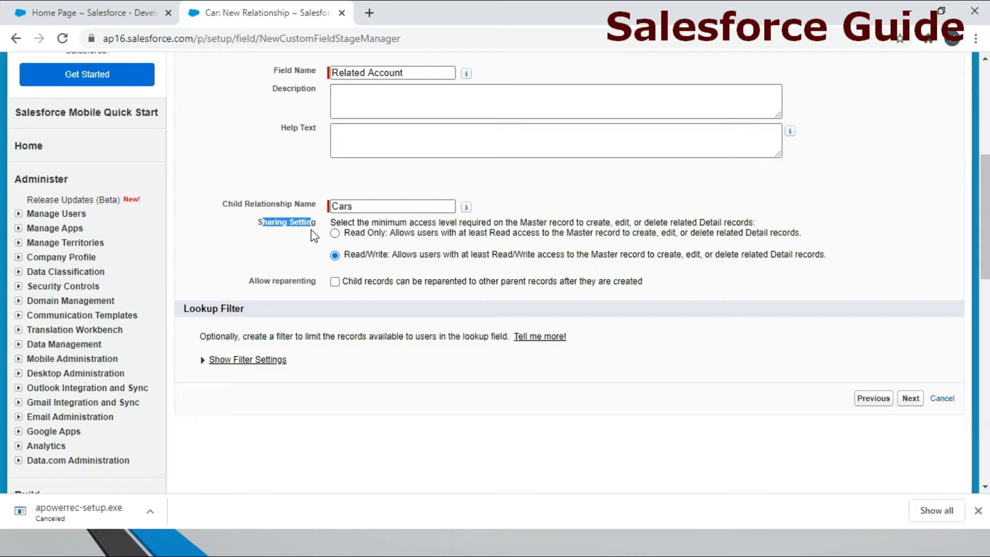
{"action": "left_click_drag", "start_coordinate": [351, 233], "coordinate": [367, 233]}
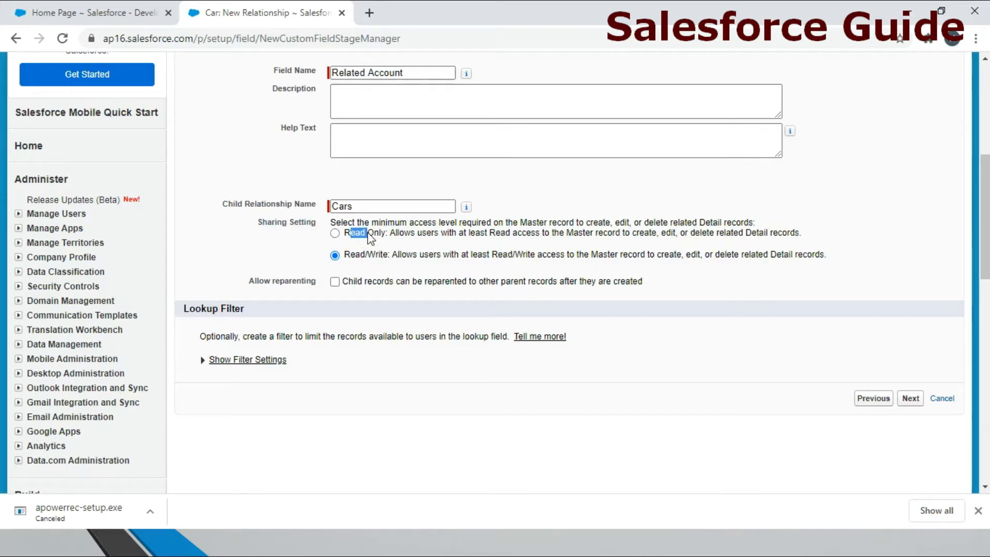
{"action": "scroll", "coordinate": [670, 310], "scroll_direction": "up", "scroll_amount": 5}
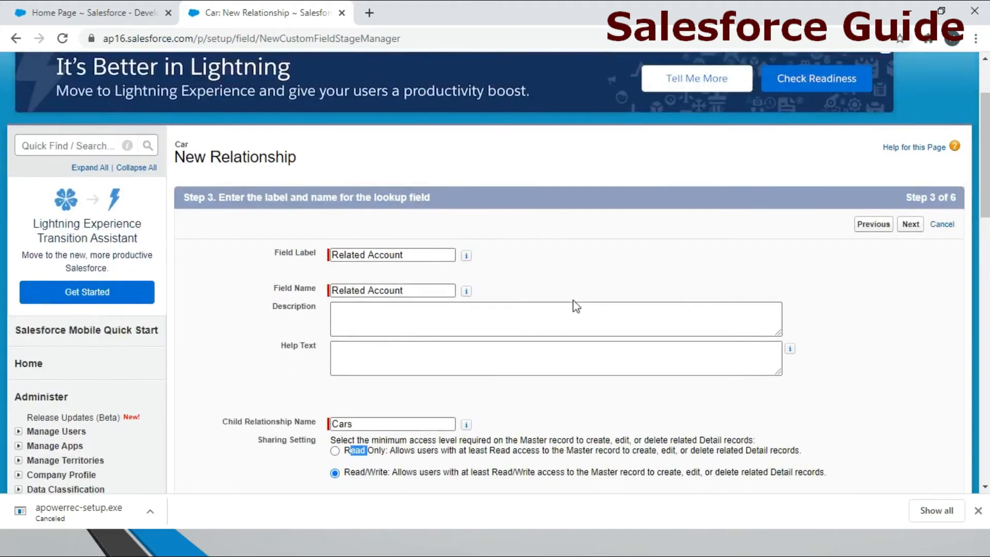
{"action": "scroll", "coordinate": [582, 308], "scroll_direction": "down", "scroll_amount": 3}
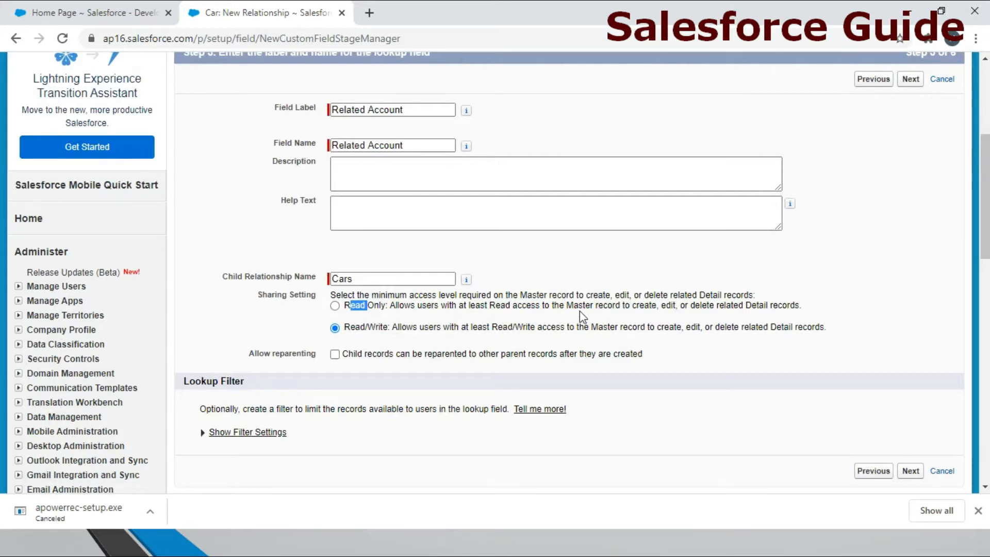
{"action": "left_click_drag", "start_coordinate": [346, 307], "coordinate": [394, 330]}
{"action": "left_click_drag", "start_coordinate": [345, 306], "coordinate": [393, 314]}
{"action": "left_click_drag", "start_coordinate": [350, 329], "coordinate": [371, 332]}
{"action": "scroll", "coordinate": [825, 302], "scroll_direction": "down", "scroll_amount": 3}
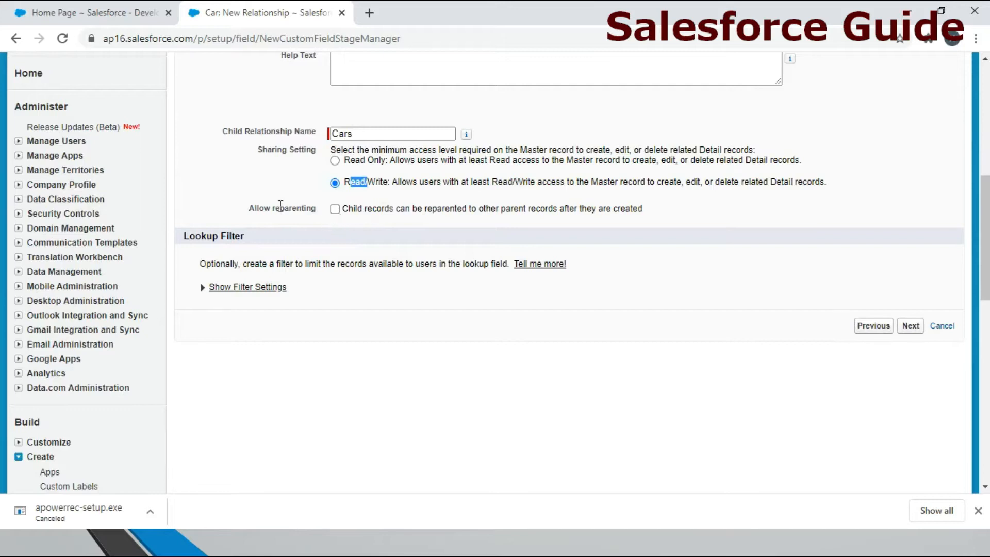
{"action": "left_click_drag", "start_coordinate": [356, 209], "coordinate": [487, 212]}
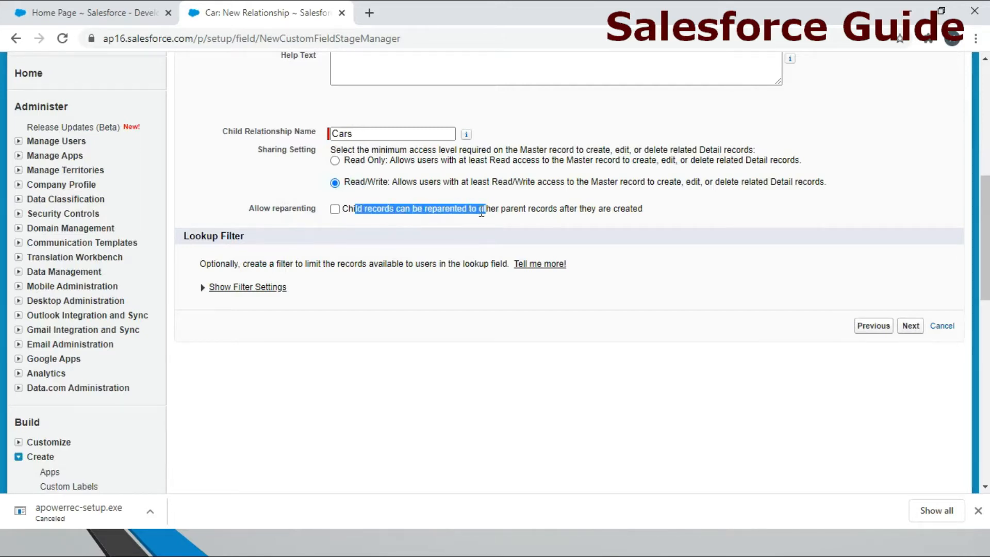
Expand the lookup filter settings and examine the filter criteria, filter type and lookup window text options
{"action": "left_click", "coordinate": [203, 293]}
{"action": "left_click", "coordinate": [202, 289]}
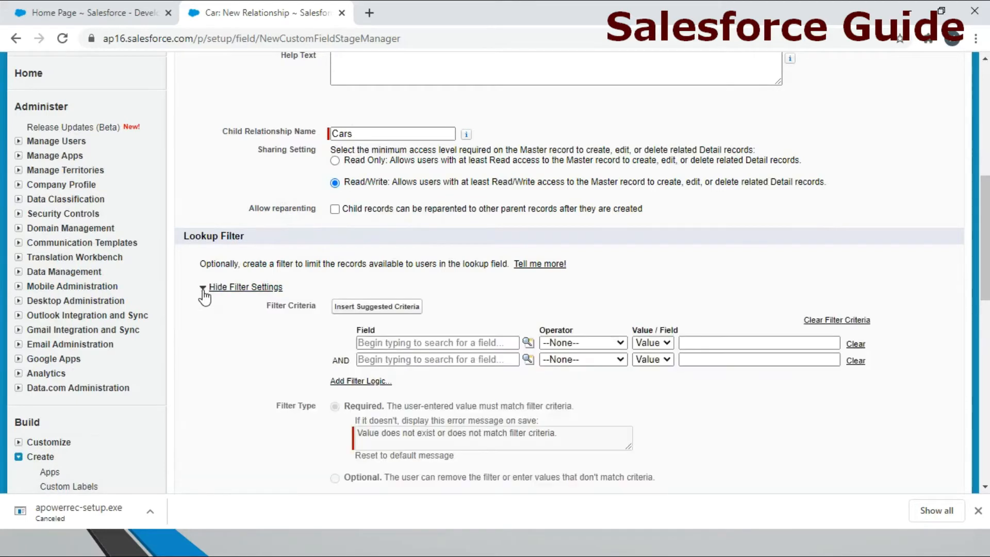
{"action": "scroll", "coordinate": [346, 327], "scroll_direction": "down", "scroll_amount": 3}
{"action": "scroll", "coordinate": [330, 338], "scroll_direction": "up", "scroll_amount": 3}
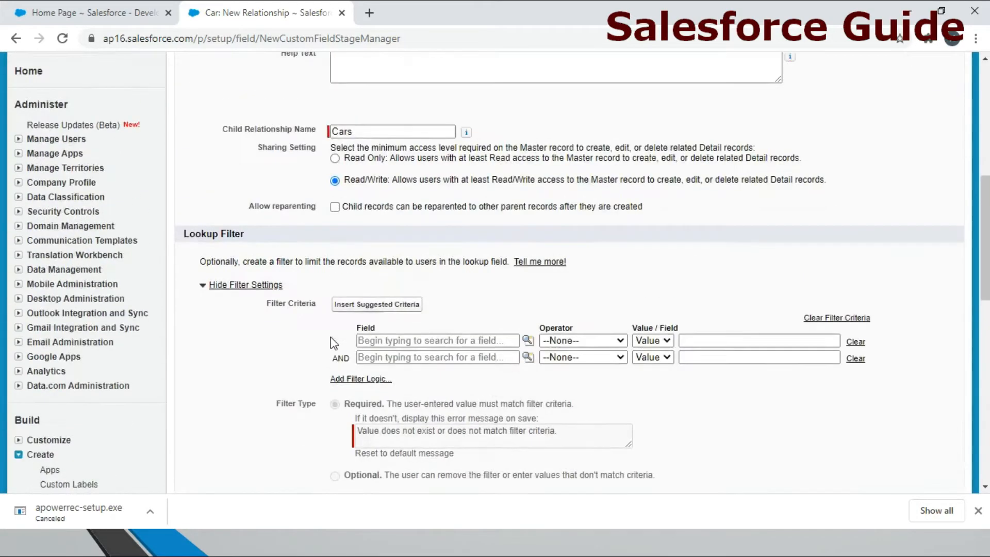
{"action": "left_click", "coordinate": [203, 289]}
{"action": "left_click", "coordinate": [202, 290]}
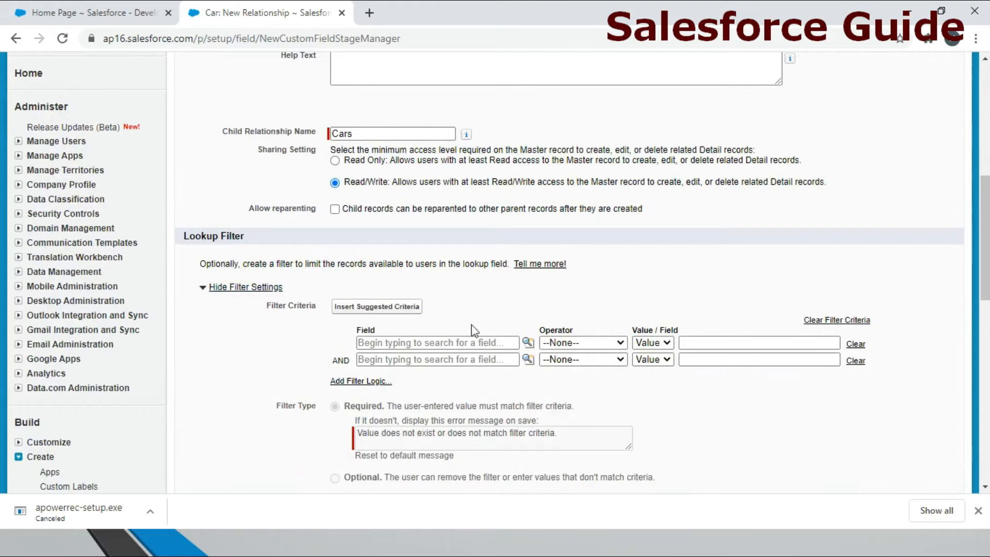
{"action": "scroll", "coordinate": [475, 330], "scroll_direction": "down", "scroll_amount": 2}
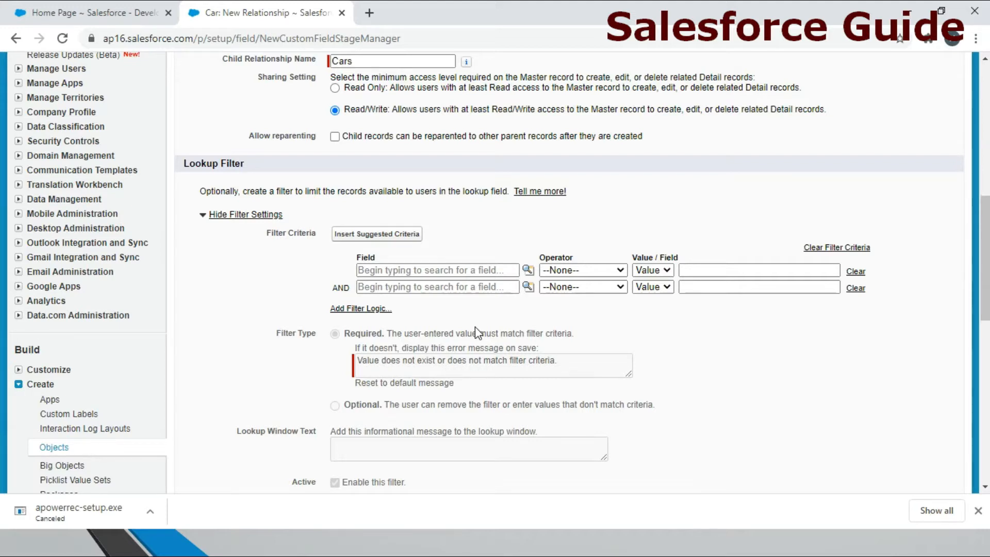
Check the first filter criterion's choices, set its comparison to Field, and collapse the lookup filter settings
{"action": "left_click", "coordinate": [477, 270]}
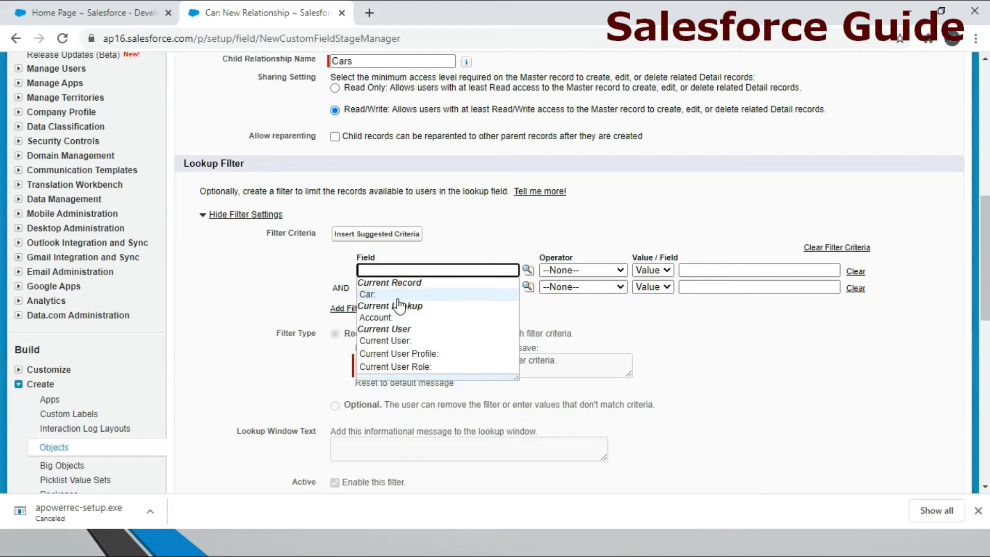
{"action": "left_click", "coordinate": [587, 273]}
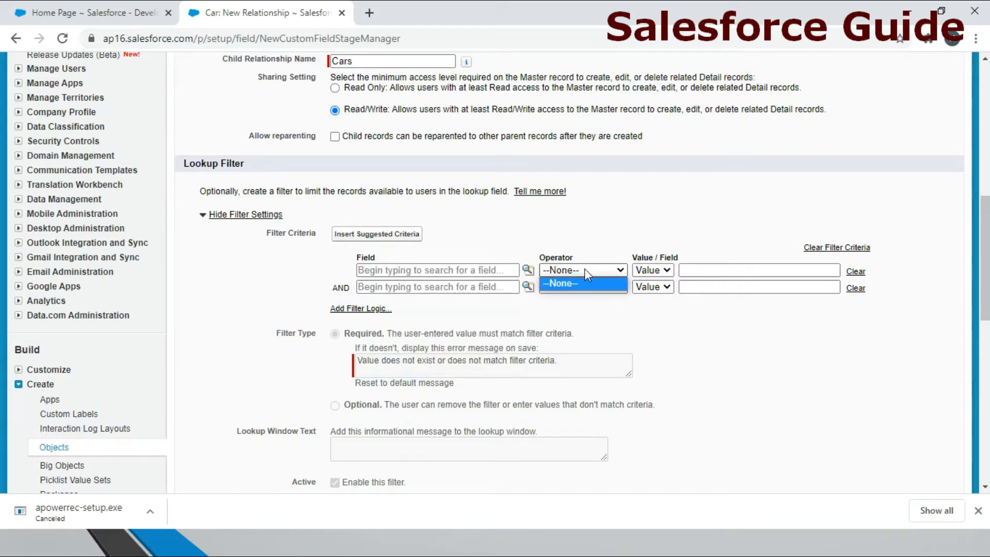
{"action": "left_click", "coordinate": [657, 271]}
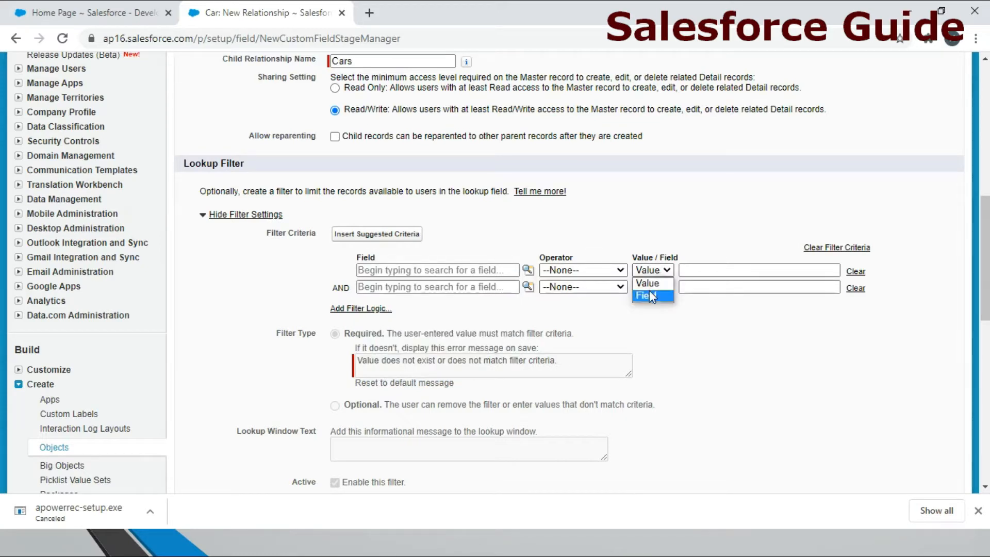
{"action": "left_click", "coordinate": [649, 292]}
{"action": "left_click", "coordinate": [661, 246]}
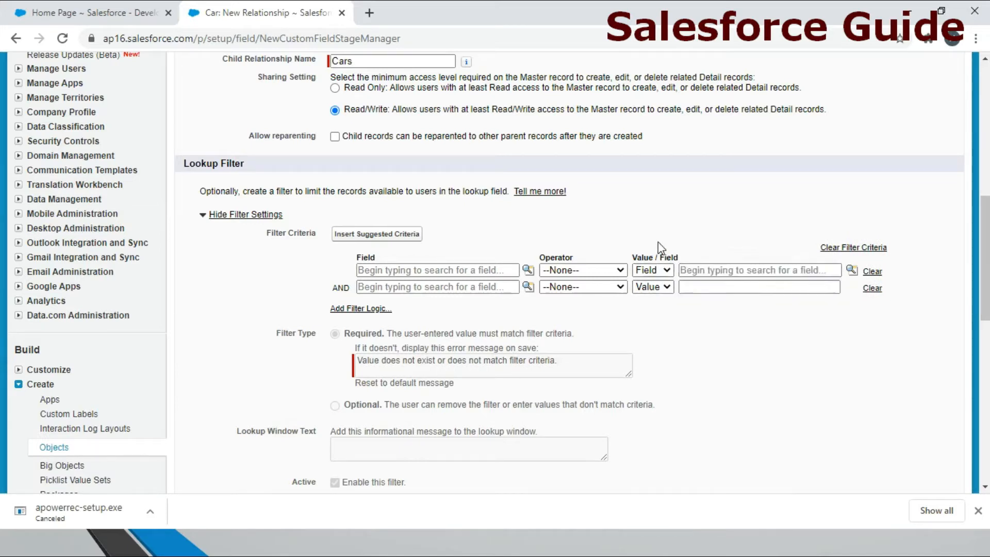
{"action": "scroll", "coordinate": [657, 242], "scroll_direction": "down", "scroll_amount": 3}
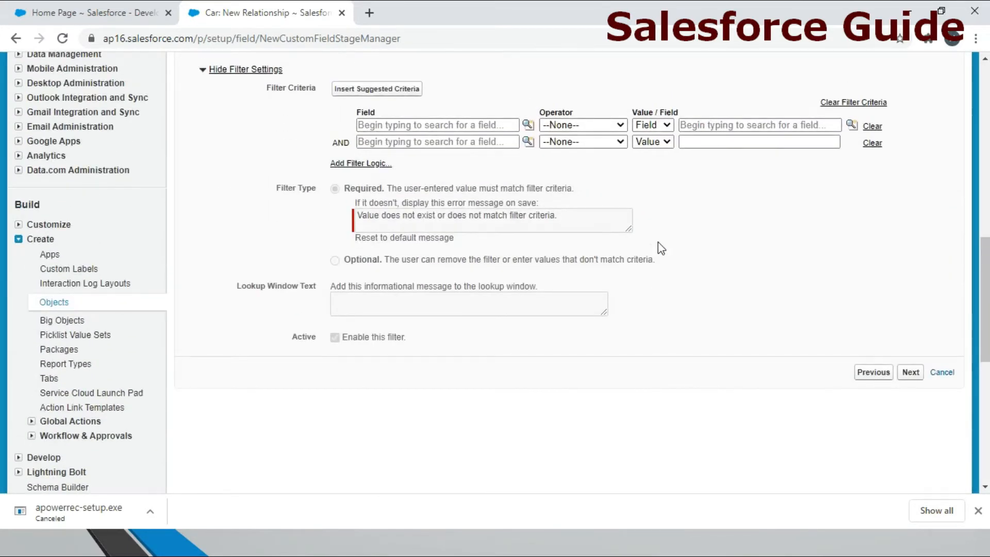
{"action": "scroll", "coordinate": [657, 242], "scroll_direction": "up", "scroll_amount": 6}
{"action": "left_click", "coordinate": [204, 361]}
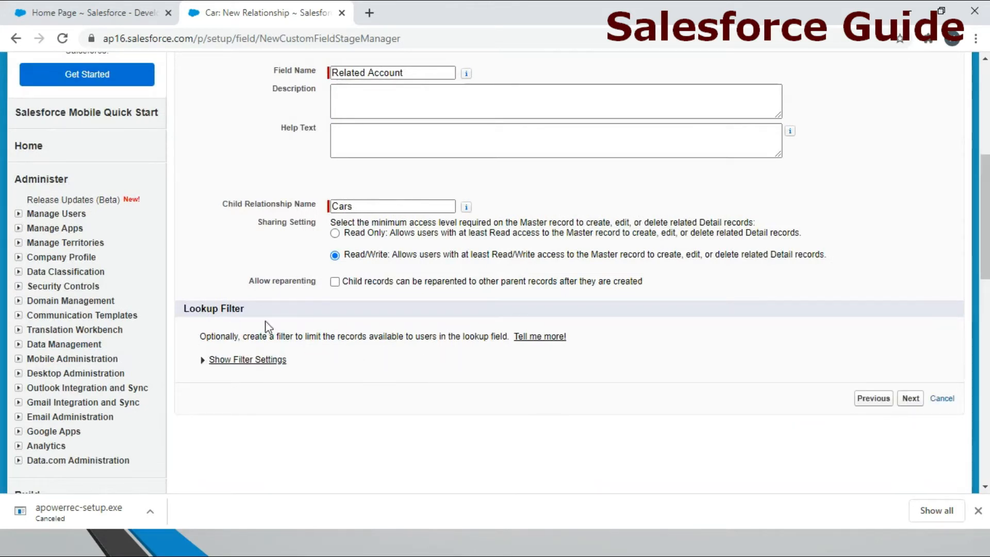
{"action": "scroll", "coordinate": [550, 369], "scroll_direction": "up", "scroll_amount": 6}
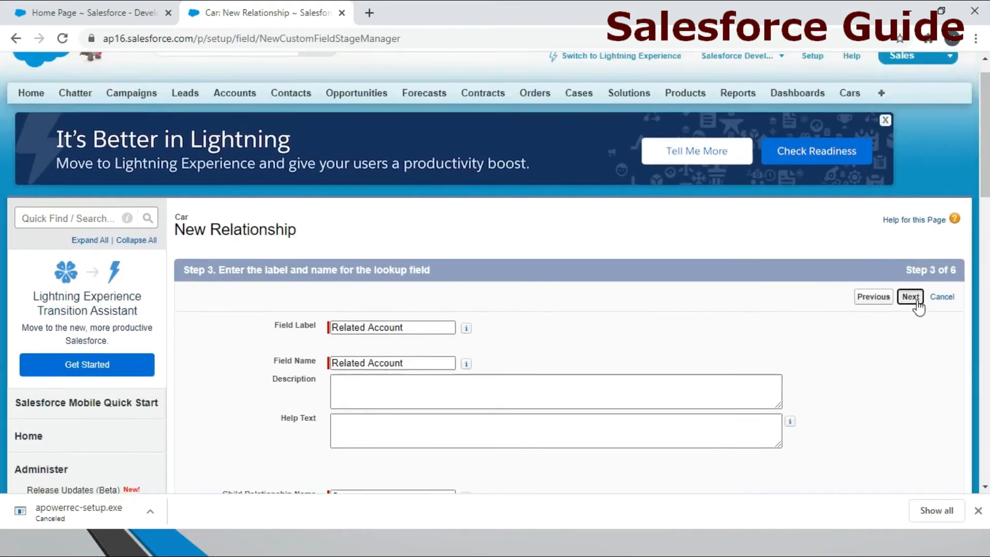
Correct the relationship's field name to Related_Account and continue to the next wizard stage
{"action": "left_click", "coordinate": [910, 296]}
{"action": "scroll", "coordinate": [523, 309], "scroll_direction": "down", "scroll_amount": 4}
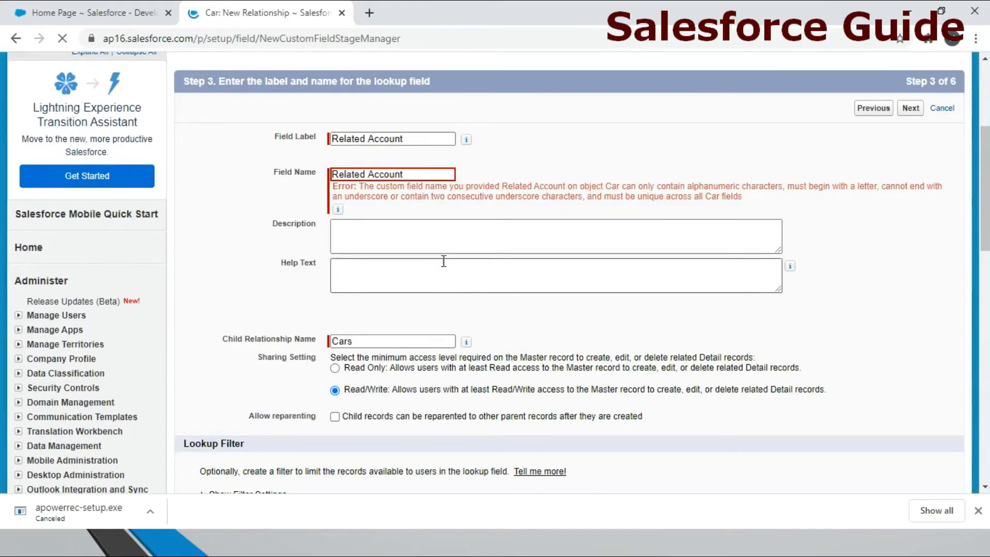
{"action": "left_click", "coordinate": [371, 175]}
{"action": "key", "text": "BackSpace"}
{"action": "type", "text": "_"}
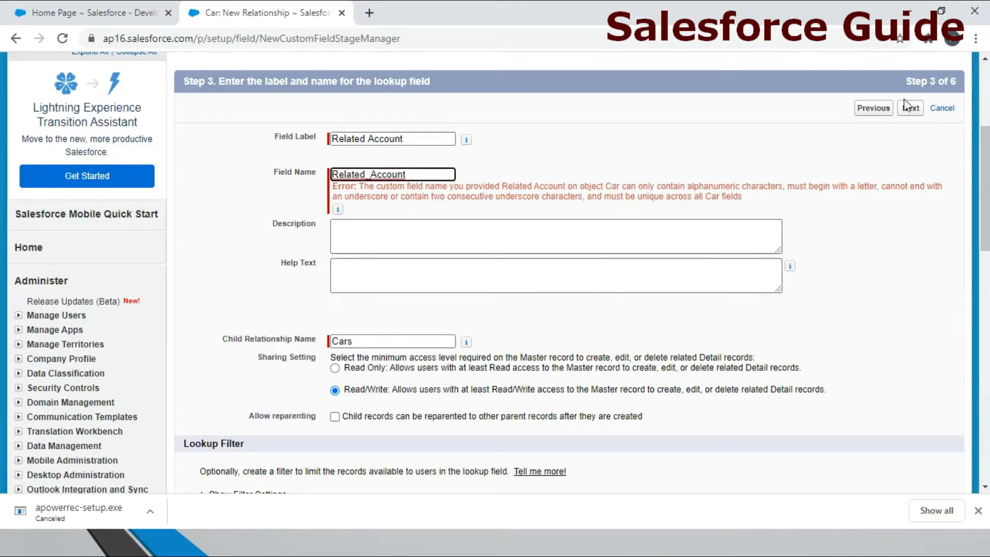
{"action": "left_click", "coordinate": [908, 108]}
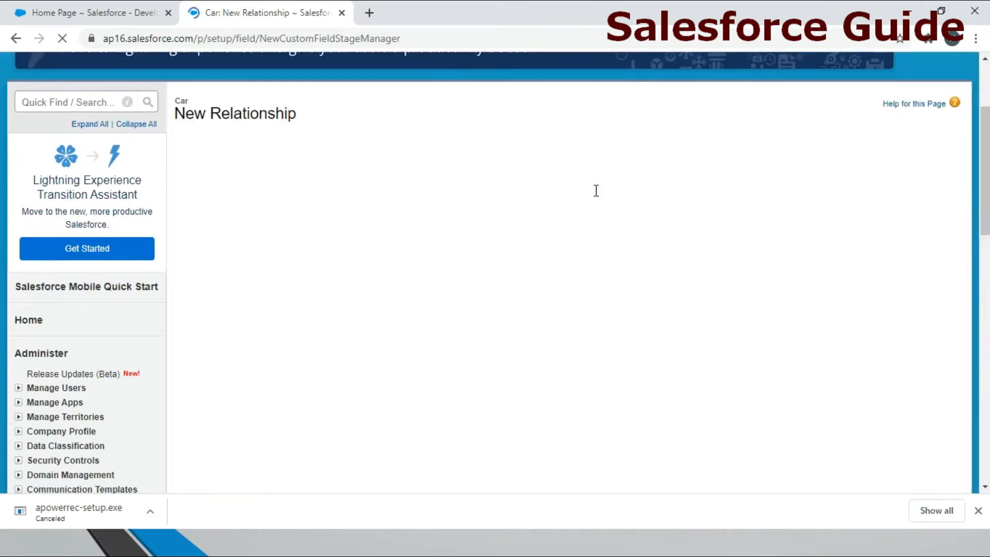
Accept the default field-level security, page layout and Cars related list settings, and save the Related Account relationship
{"action": "scroll", "coordinate": [544, 249], "scroll_direction": "down", "scroll_amount": 6}
{"action": "scroll", "coordinate": [546, 242], "scroll_direction": "up", "scroll_amount": 9}
{"action": "left_click", "coordinate": [911, 326]}
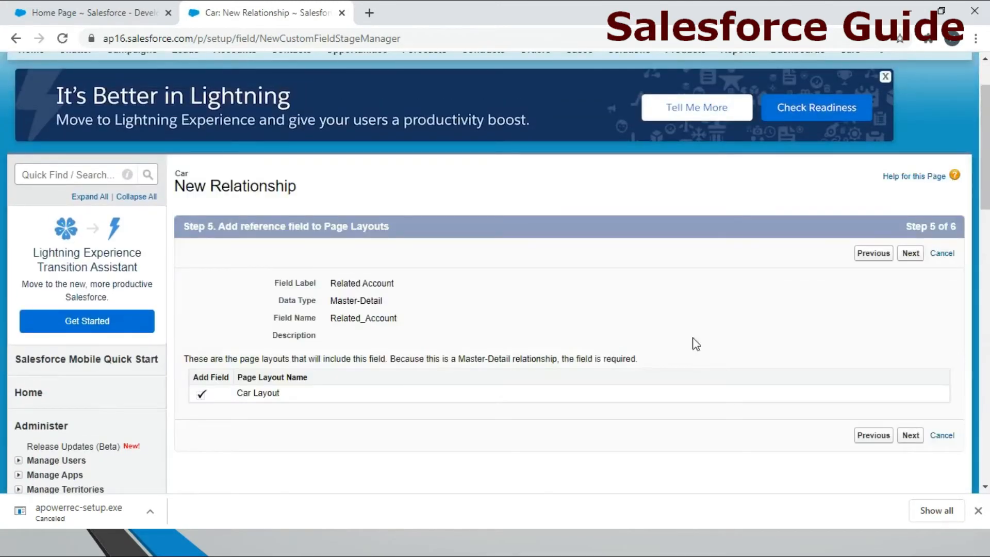
{"action": "left_click", "coordinate": [911, 253]}
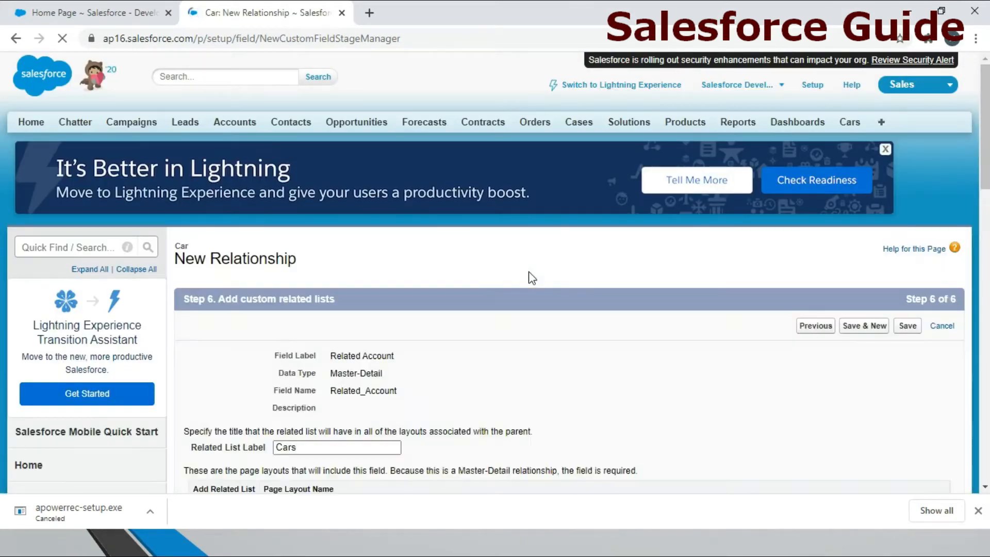
{"action": "scroll", "coordinate": [528, 271], "scroll_direction": "down", "scroll_amount": 1}
{"action": "left_click", "coordinate": [907, 253]}
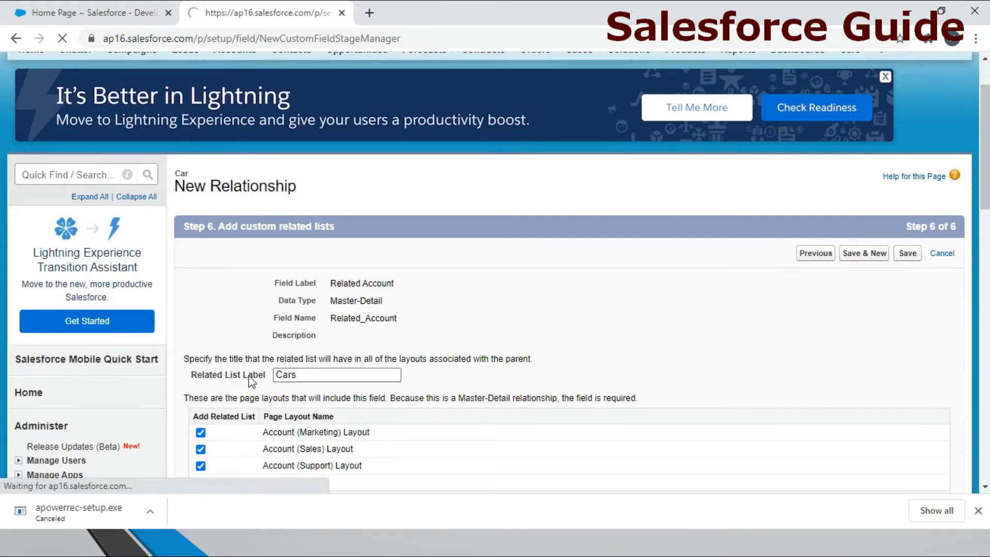
{"action": "scroll", "coordinate": [517, 361], "scroll_direction": "down", "scroll_amount": 3}
{"action": "scroll", "coordinate": [517, 361], "scroll_direction": "up", "scroll_amount": 3}
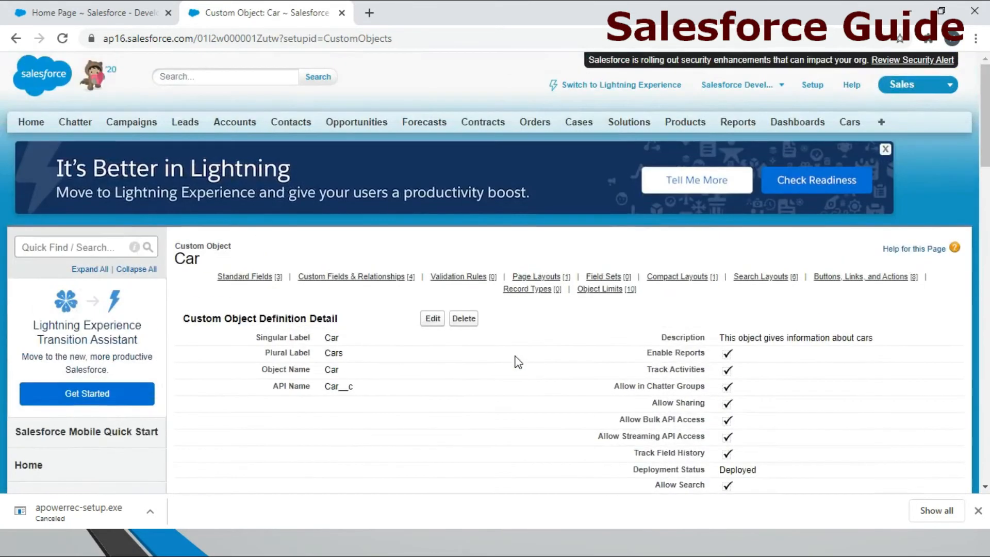
Check the Related Account field's API name and data type among the Car object's custom fields and relationships
{"action": "scroll", "coordinate": [517, 361], "scroll_direction": "down", "scroll_amount": 8}
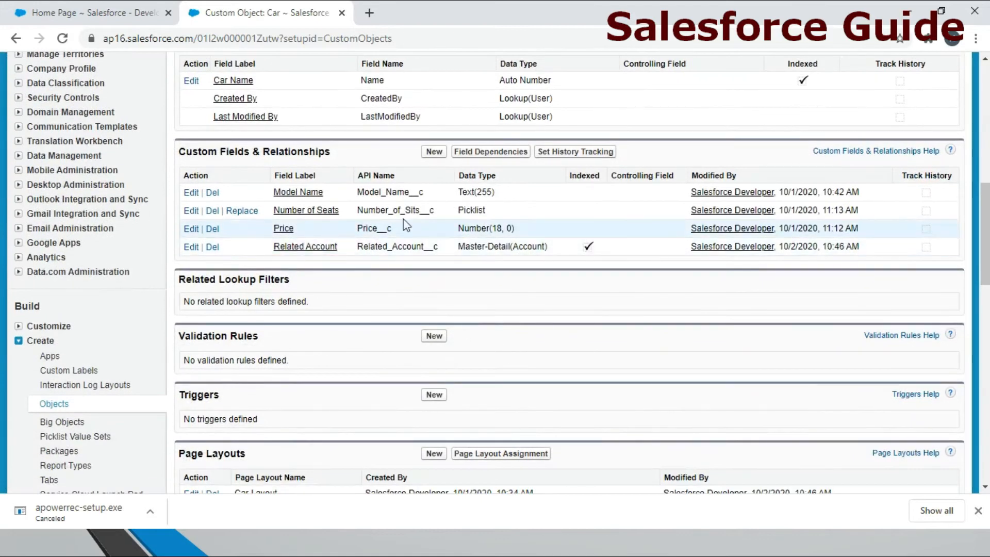
{"action": "left_click_drag", "start_coordinate": [363, 247], "coordinate": [428, 246]}
{"action": "double_click", "coordinate": [492, 248]}
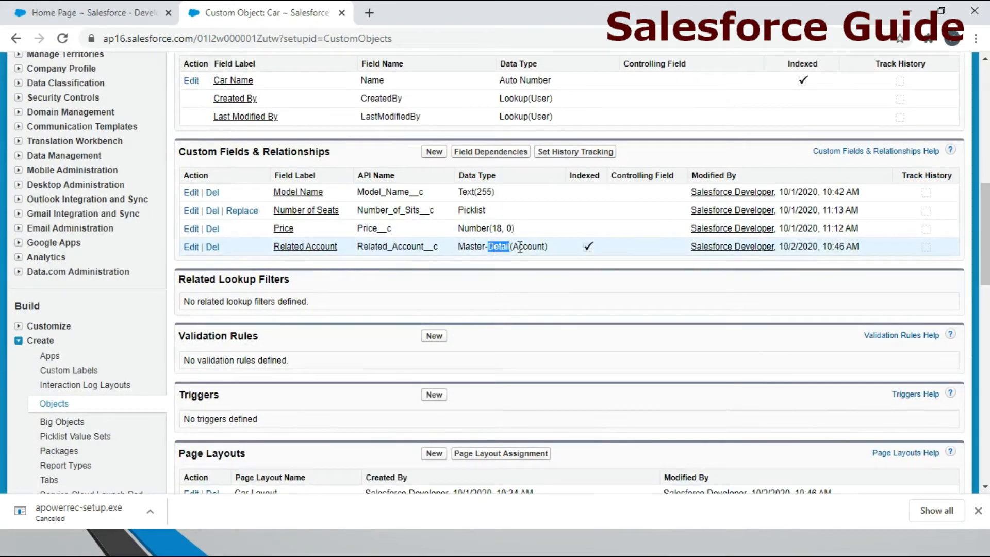
{"action": "double_click", "coordinate": [389, 246]}
{"action": "scroll", "coordinate": [375, 259], "scroll_direction": "up", "scroll_amount": 10}
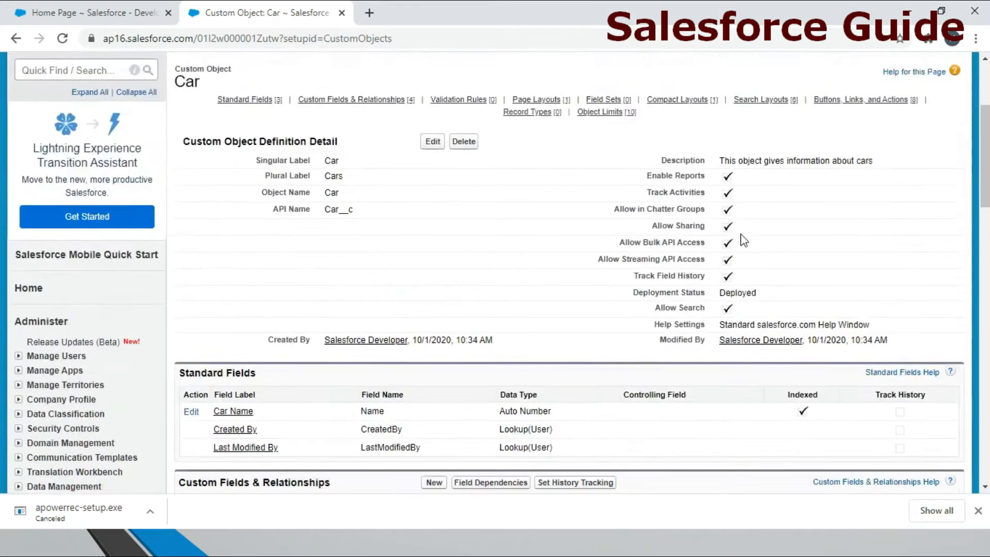
Open the Cars home page in a new browser tab and start a new car record
{"action": "middle_click", "coordinate": [847, 123]}
{"action": "left_click", "coordinate": [469, 7]}
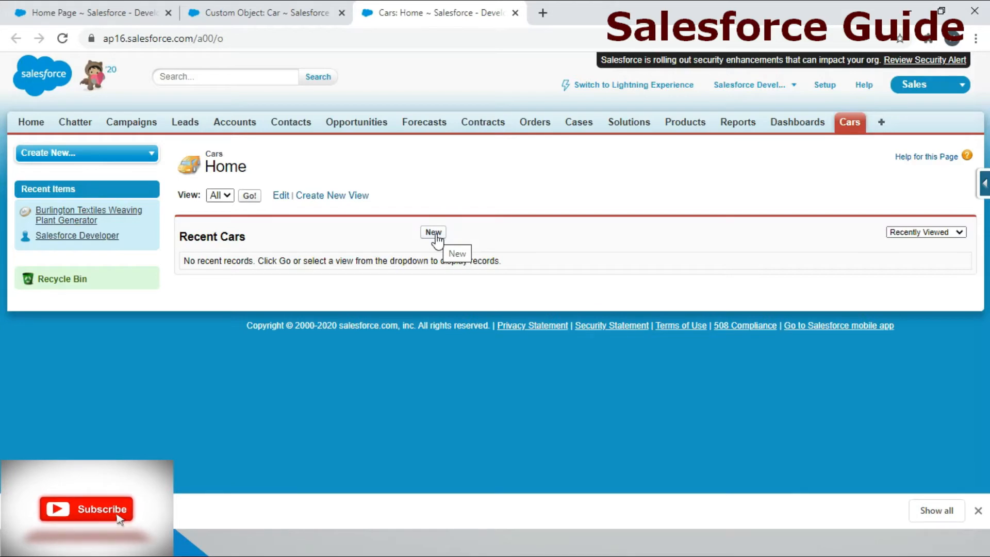
{"action": "left_click", "coordinate": [435, 233]}
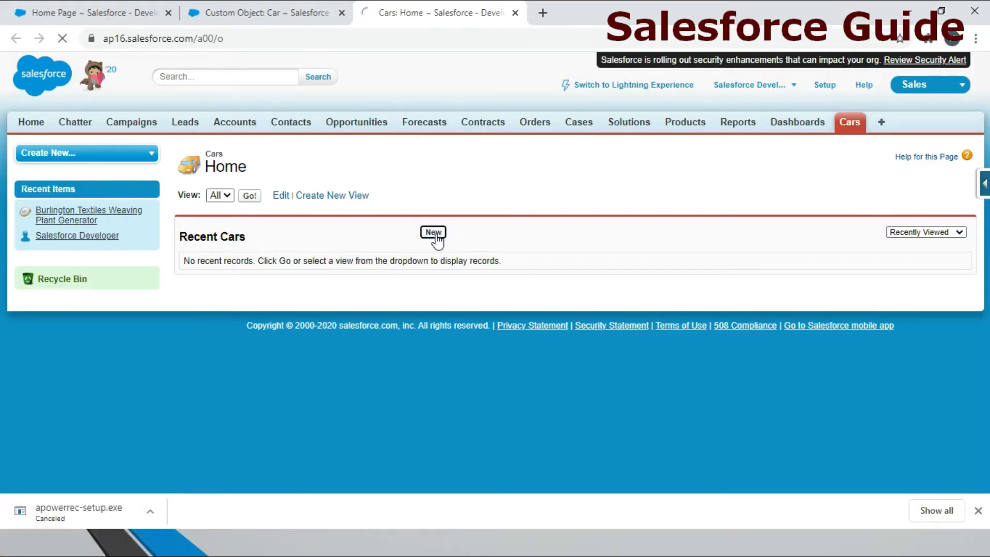
Fill in the new car with model name Tata Nexon, price 700000 and 6 seats
{"action": "left_click", "coordinate": [428, 252]}
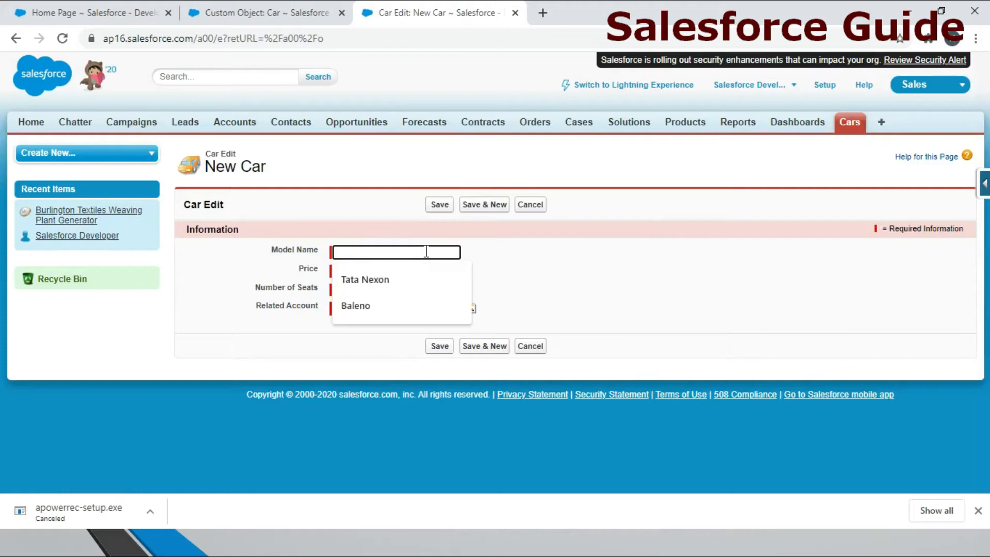
{"action": "left_click", "coordinate": [394, 283]}
{"action": "left_click", "coordinate": [365, 270]}
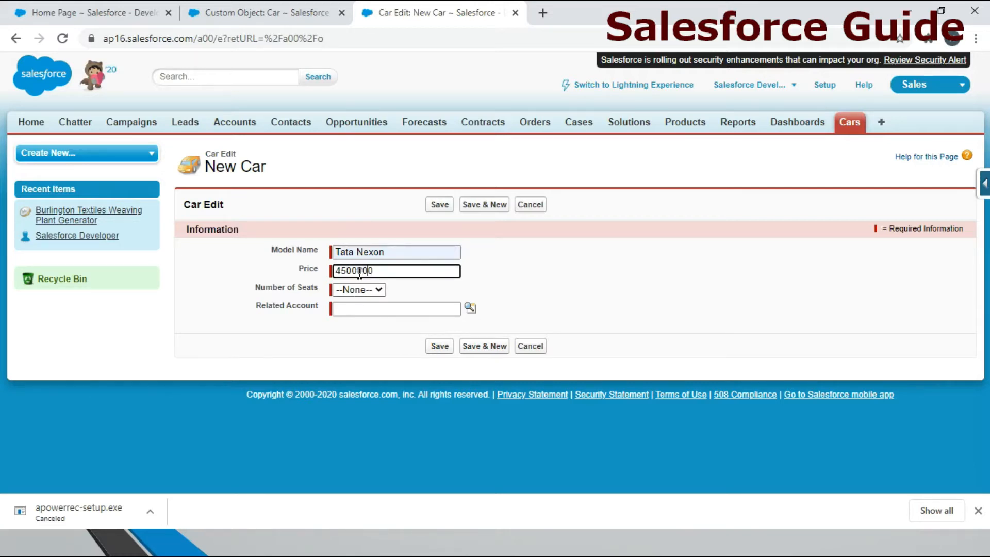
{"action": "double_click", "coordinate": [359, 271]}
{"action": "type", "text": "700"}
{"action": "key", "text": "Tab"}
{"action": "key", "text": "4"}
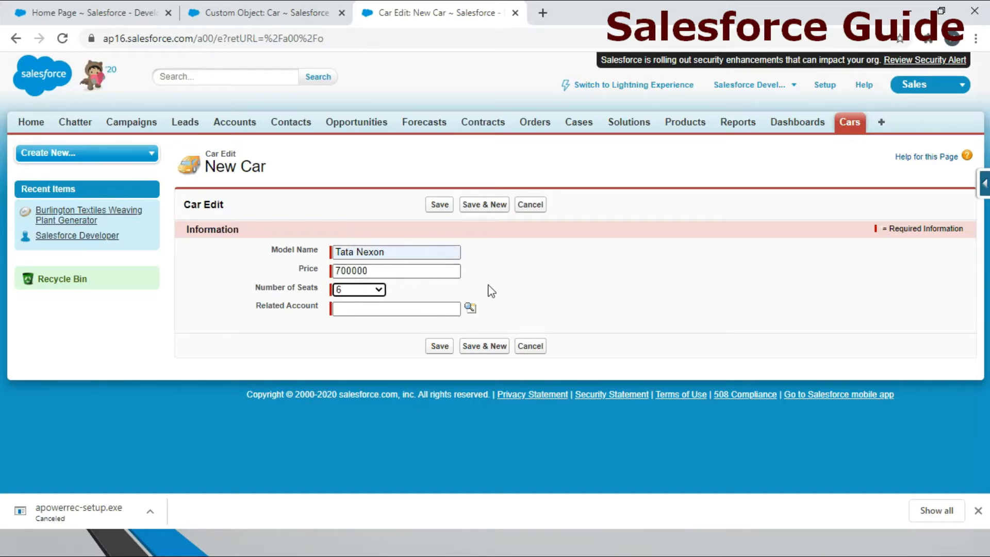
{"action": "left_click", "coordinate": [469, 308]}
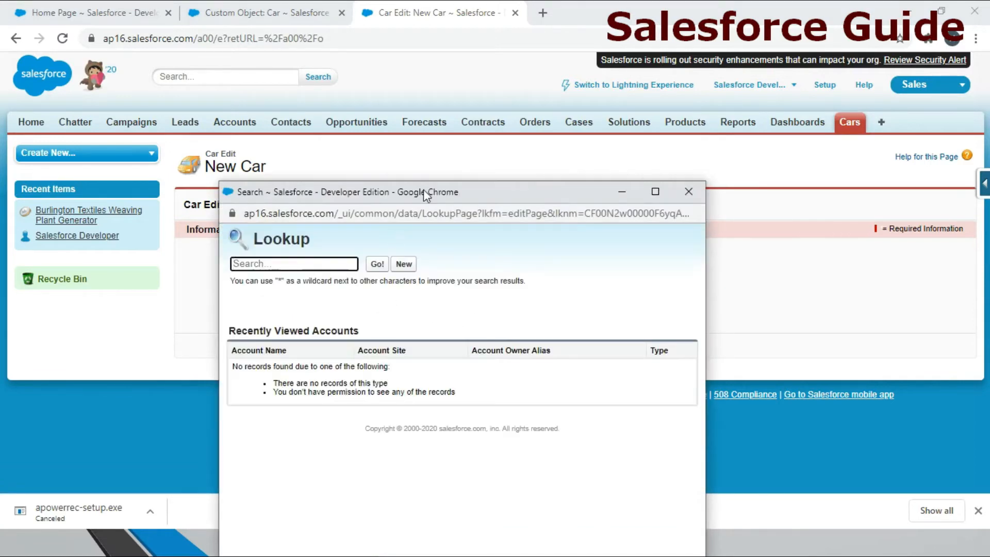
{"action": "left_click_drag", "start_coordinate": [423, 192], "coordinate": [462, 136]}
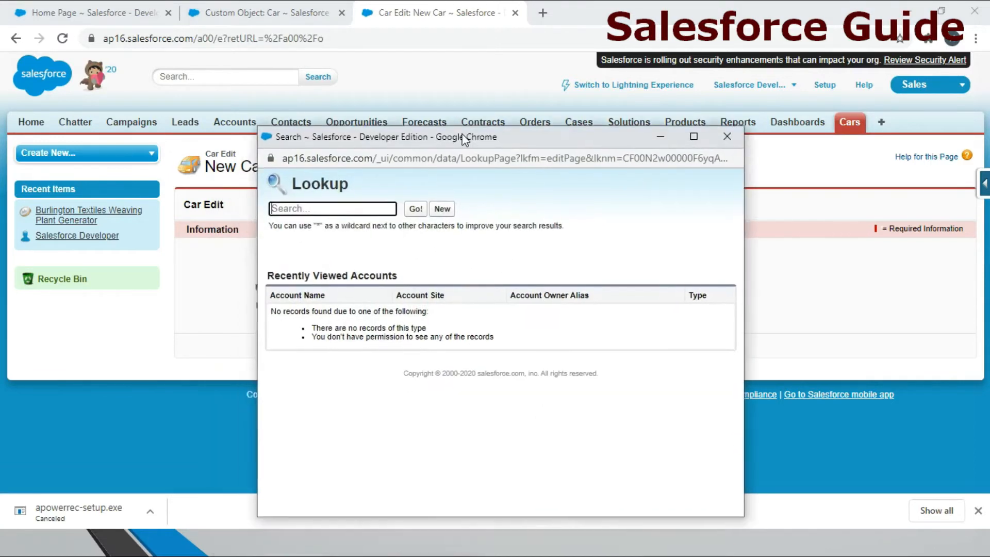
{"action": "left_click", "coordinate": [415, 212]}
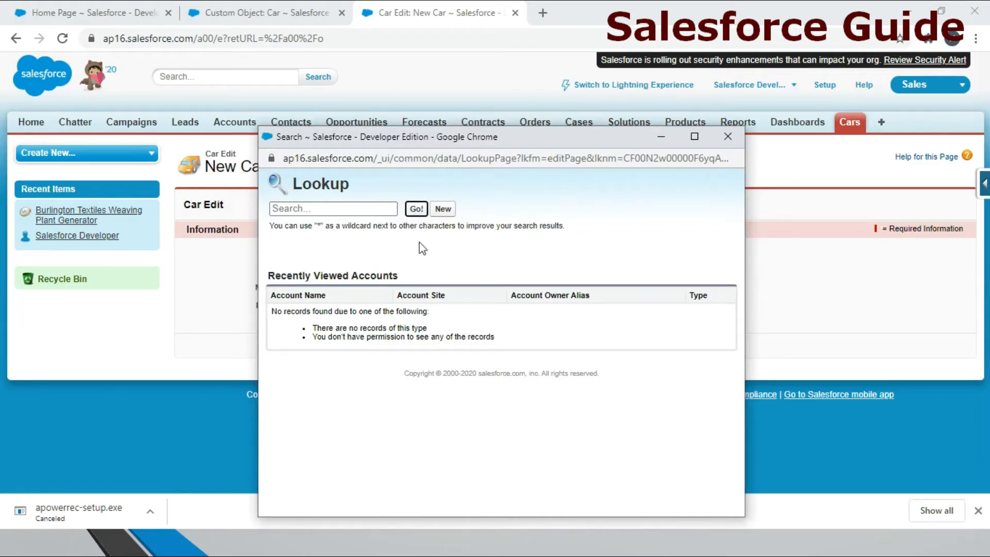
{"action": "left_click", "coordinate": [333, 208]}
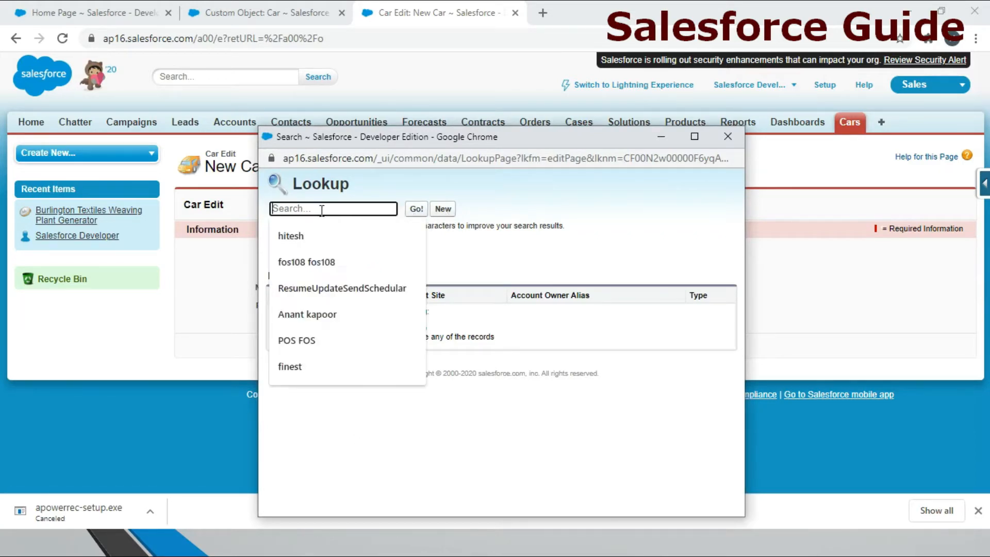
{"action": "left_click", "coordinate": [737, 214]}
{"action": "left_click", "coordinate": [822, 238]}
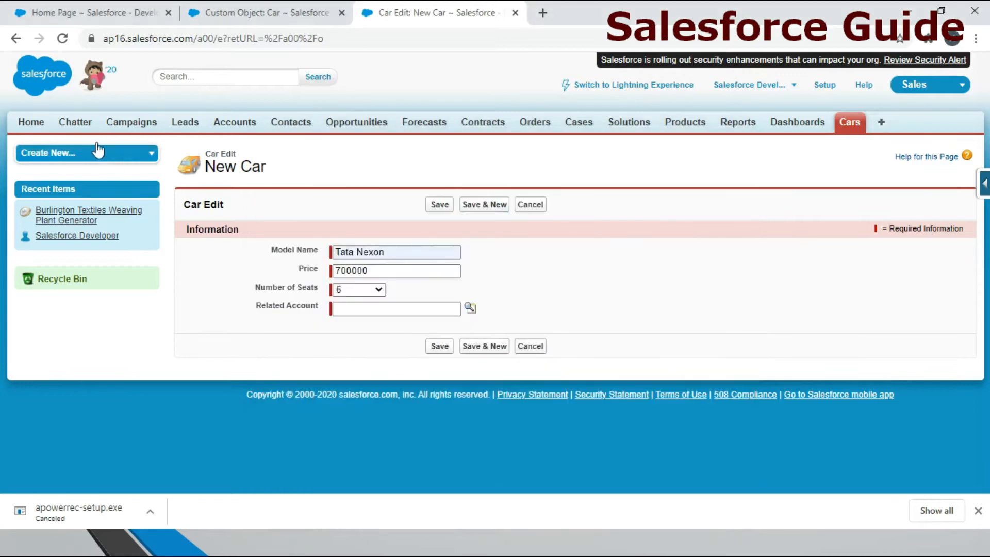
List All Accounts in a separate browser tab and copy the account name Dickenson plc
{"action": "left_click", "coordinate": [233, 123]}
{"action": "left_click", "coordinate": [325, 287]}
{"action": "left_click", "coordinate": [326, 300]}
{"action": "left_click", "coordinate": [387, 287]}
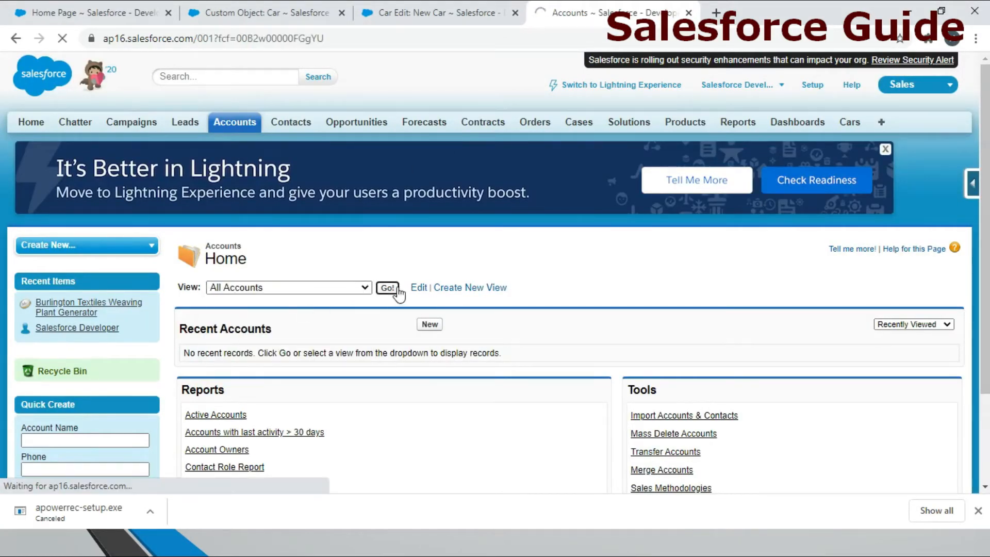
{"action": "left_click_drag", "start_coordinate": [258, 335], "coordinate": [323, 339]}
{"action": "key", "text": "ctrl+c"}
Look up Dickenson plc as the new car's Related Account and save the car record
{"action": "left_click", "coordinate": [438, 12]}
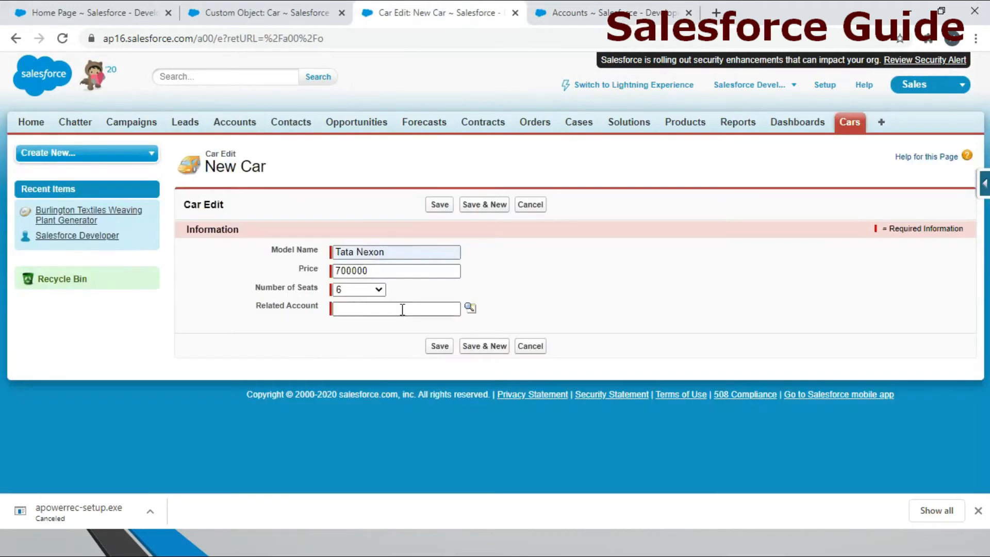
{"action": "left_click", "coordinate": [471, 308]}
{"action": "key", "text": "ctrl+v"}
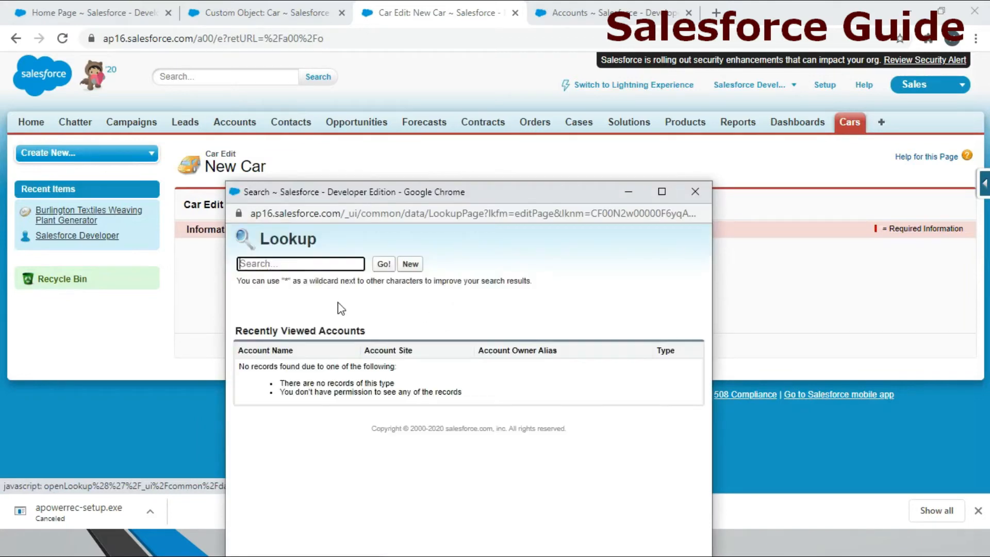
{"action": "key", "text": "Return"}
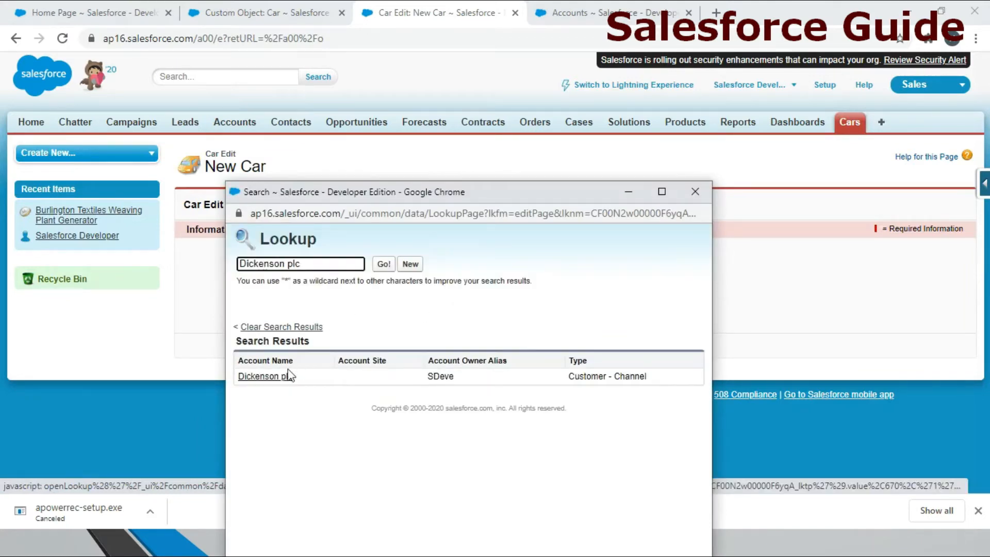
{"action": "left_click", "coordinate": [271, 376]}
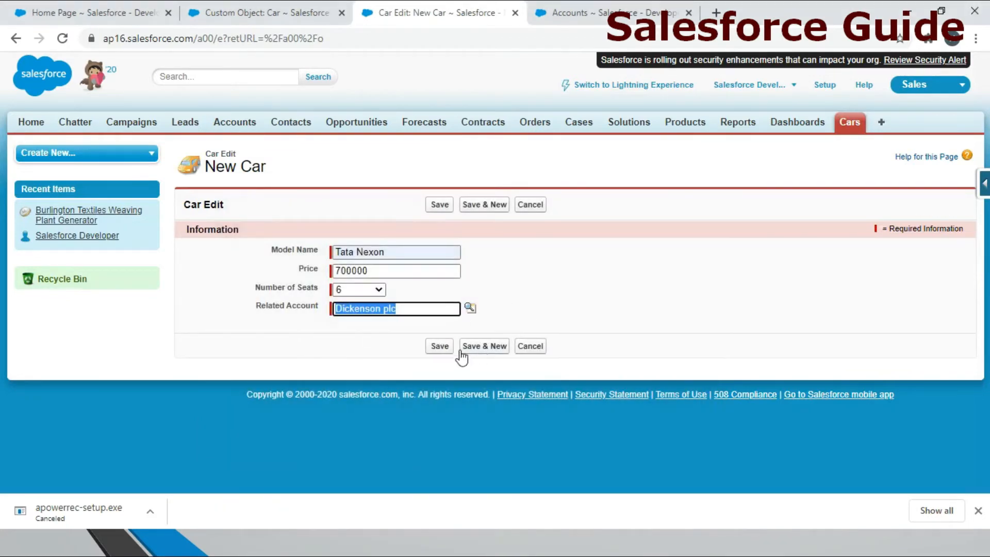
{"action": "left_click", "coordinate": [456, 346]}
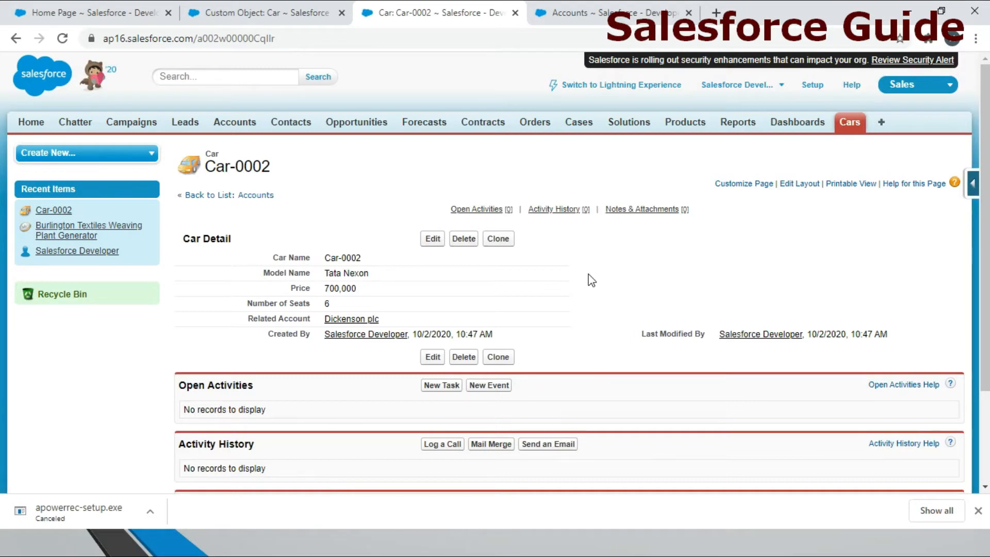
Review the saved car record and open its related account, Dickenson plc, in a new browser tab
{"action": "scroll", "coordinate": [567, 281], "scroll_direction": "down", "scroll_amount": 2}
{"action": "scroll", "coordinate": [567, 282], "scroll_direction": "up", "scroll_amount": 2}
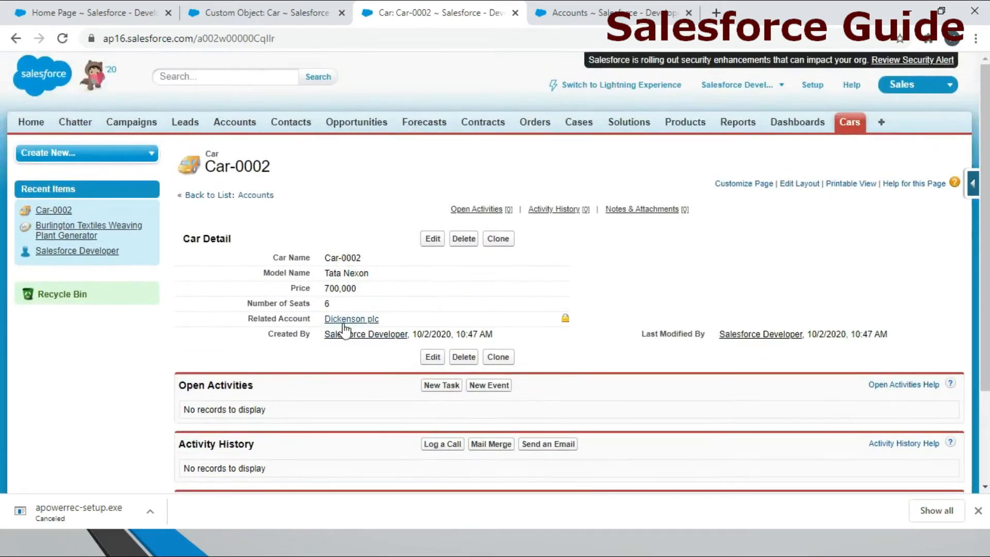
{"action": "mouse_move", "coordinate": [354, 322]}
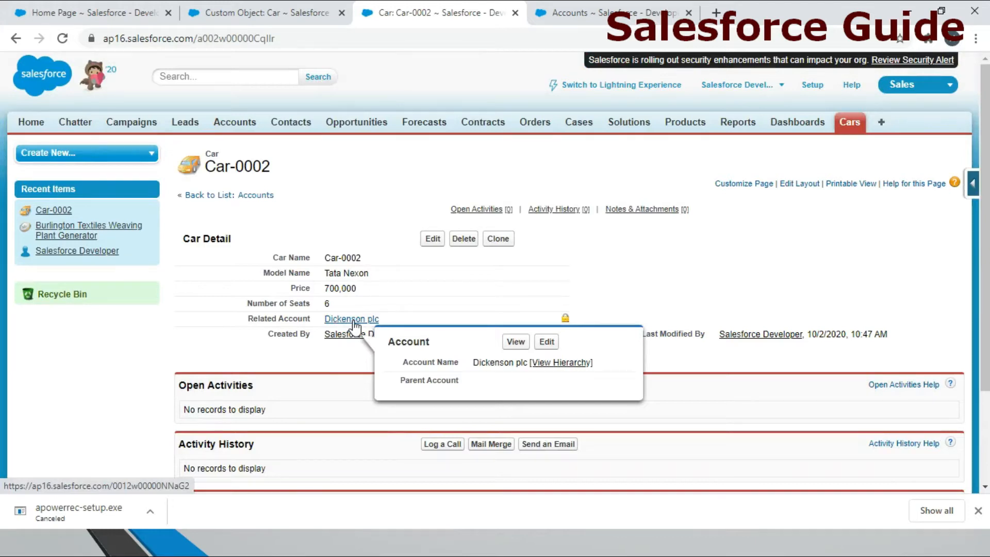
{"action": "middle_click", "coordinate": [355, 324]}
{"action": "left_click", "coordinate": [709, 14]}
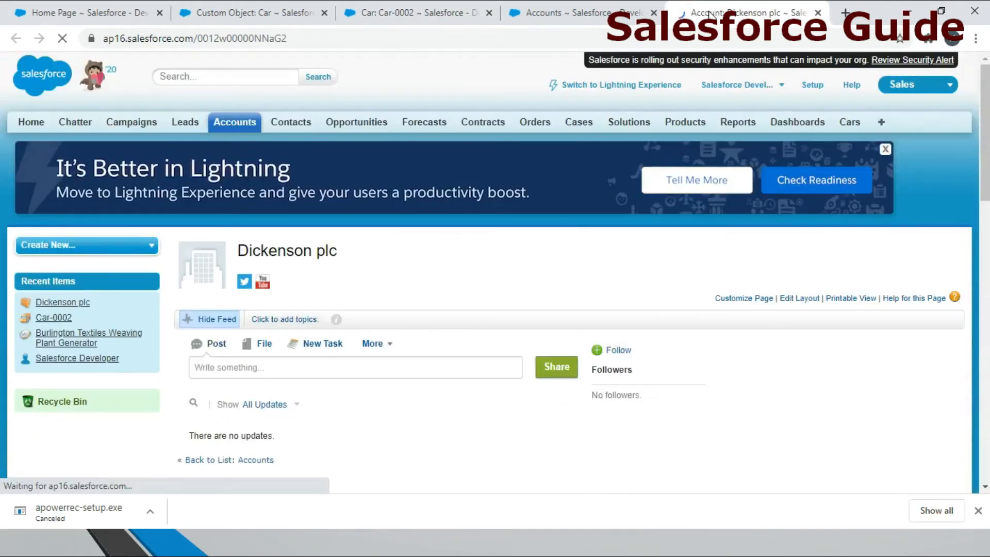
Examine the Dickenson plc account's details and related lists, including Cars
{"action": "scroll", "coordinate": [535, 193], "scroll_direction": "down", "scroll_amount": 2}
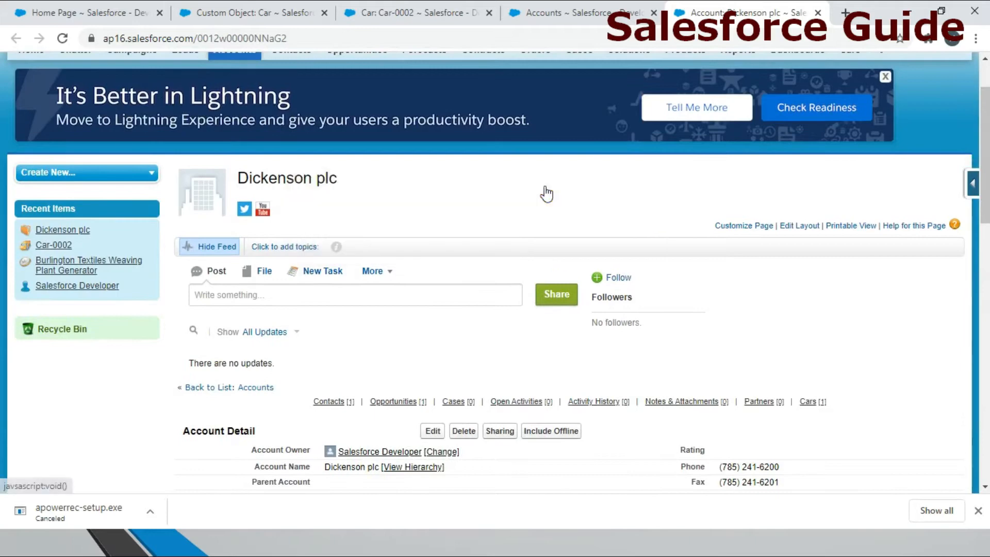
{"action": "scroll", "coordinate": [547, 194], "scroll_direction": "down", "scroll_amount": 10}
{"action": "scroll", "coordinate": [354, 191], "scroll_direction": "up", "scroll_amount": 4}
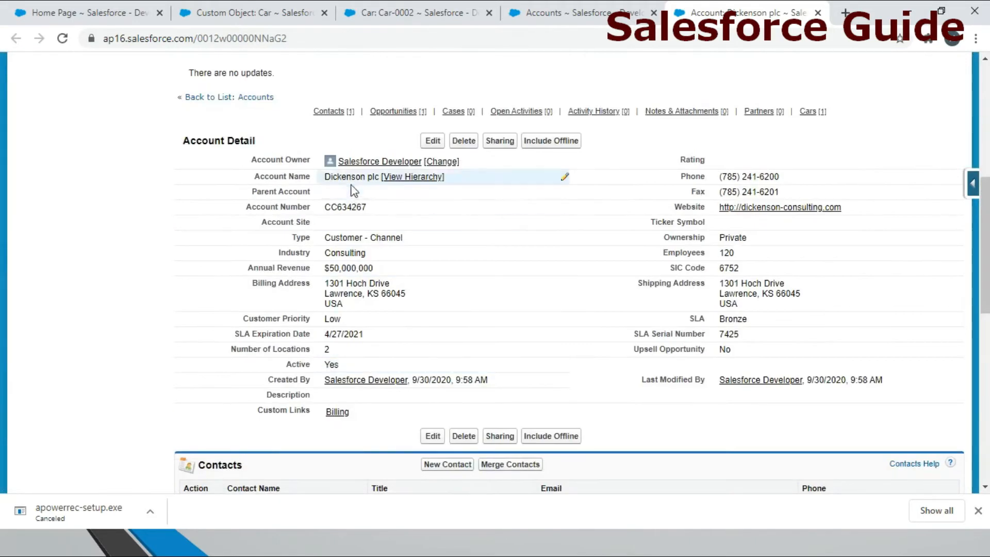
{"action": "scroll", "coordinate": [425, 475], "scroll_direction": "down", "scroll_amount": 8}
{"action": "scroll", "coordinate": [422, 466], "scroll_direction": "up", "scroll_amount": 4}
{"action": "scroll", "coordinate": [420, 462], "scroll_direction": "down", "scroll_amount": 5}
{"action": "scroll", "coordinate": [419, 463], "scroll_direction": "up", "scroll_amount": 12}
Close the Dickenson plc account page and return to the Car-0002 record
{"action": "left_click", "coordinate": [817, 12]}
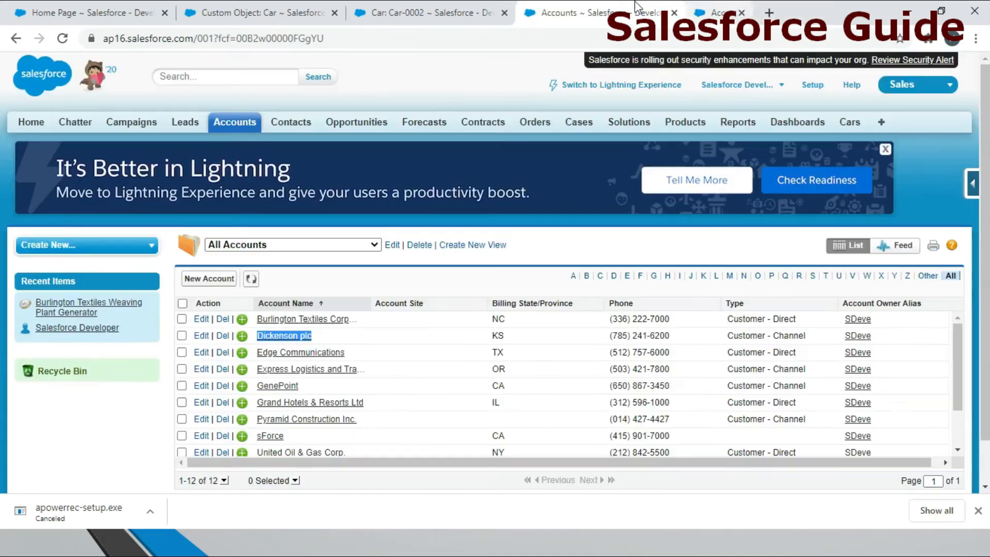
{"action": "left_click", "coordinate": [479, 3]}
{"action": "left_click", "coordinate": [537, 3]}
{"action": "left_click", "coordinate": [482, 3]}
{"action": "left_click", "coordinate": [540, 6]}
{"action": "left_click", "coordinate": [438, 7]}
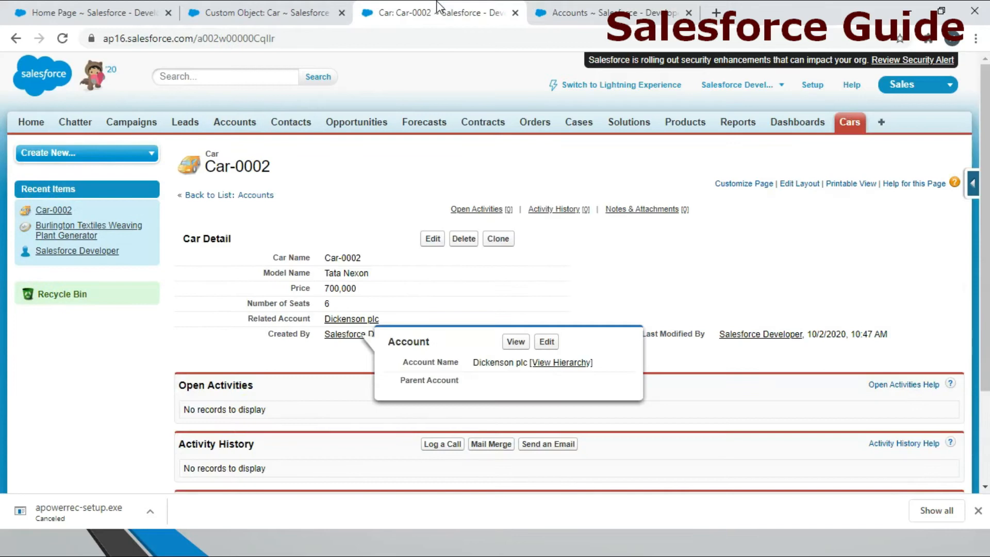
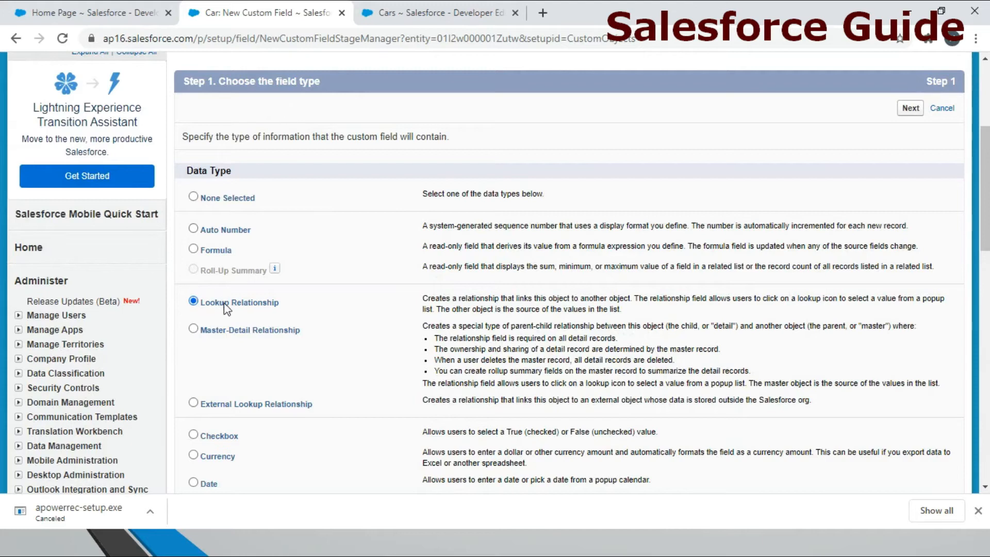
Continue with the Lookup Relationship type and relate the Car object's new field to the Contact object
{"action": "left_click", "coordinate": [912, 111]}
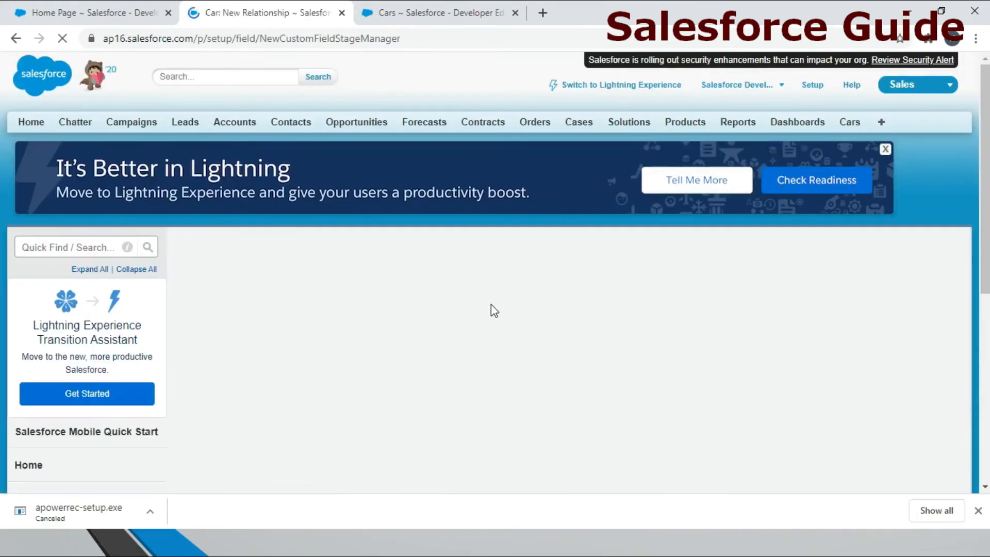
{"action": "scroll", "coordinate": [490, 304], "scroll_direction": "down", "scroll_amount": 2}
{"action": "left_click", "coordinate": [470, 315]}
{"action": "type", "text": "con"}
{"action": "key", "text": "Down"}
{"action": "key", "text": "Down"}
{"action": "key", "text": "Down"}
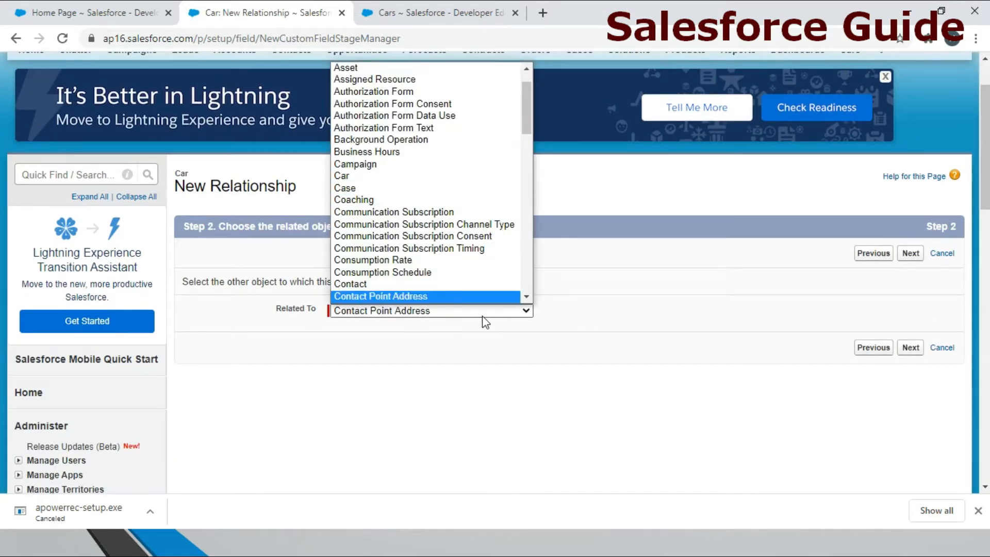
{"action": "key", "text": "Up"}
{"action": "key", "text": "Return"}
{"action": "left_click", "coordinate": [485, 315]}
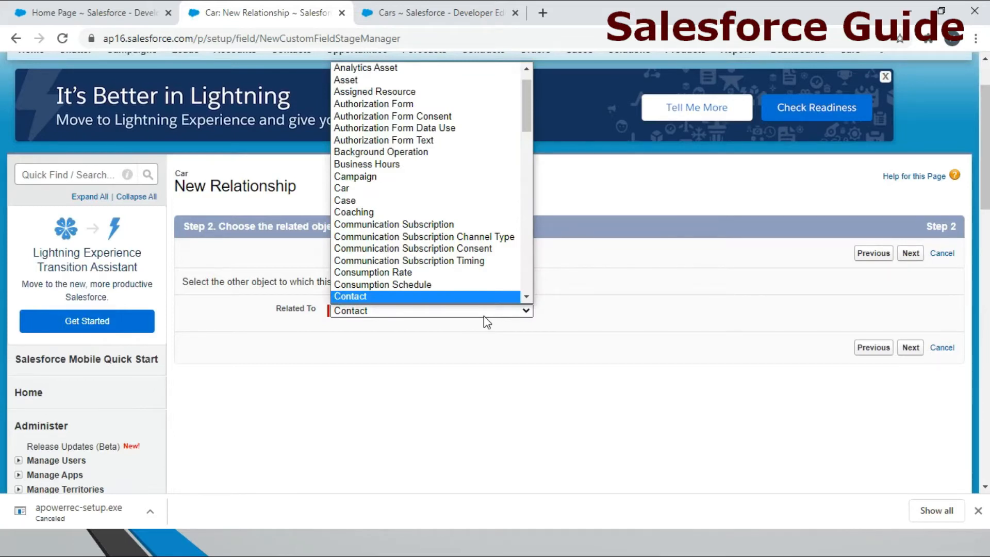
{"action": "left_click", "coordinate": [485, 316]}
{"action": "left_click", "coordinate": [910, 255]}
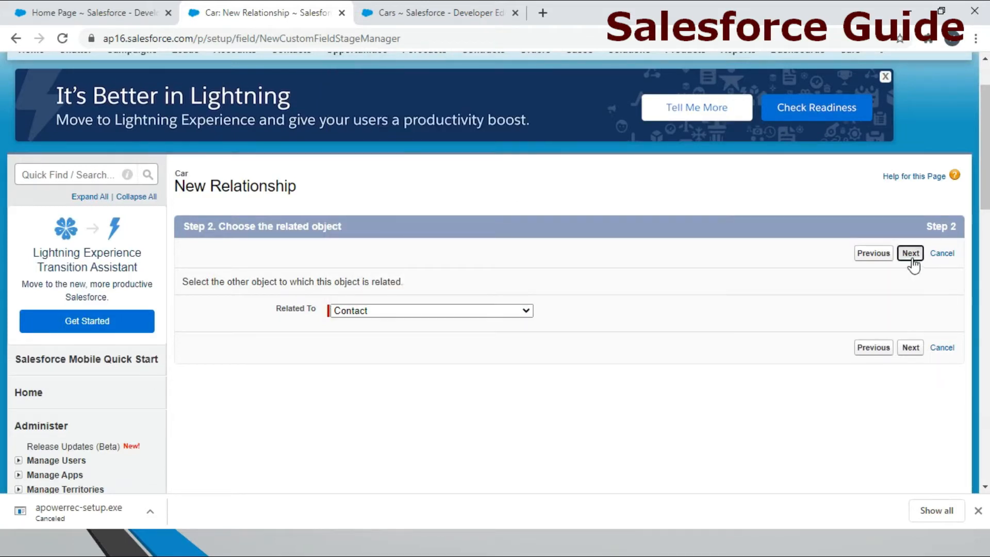
Name the lookup field Contact_Details, keeping Contact as its label and leaving the description and help text empty
{"action": "scroll", "coordinate": [554, 343], "scroll_direction": "down", "scroll_amount": 2}
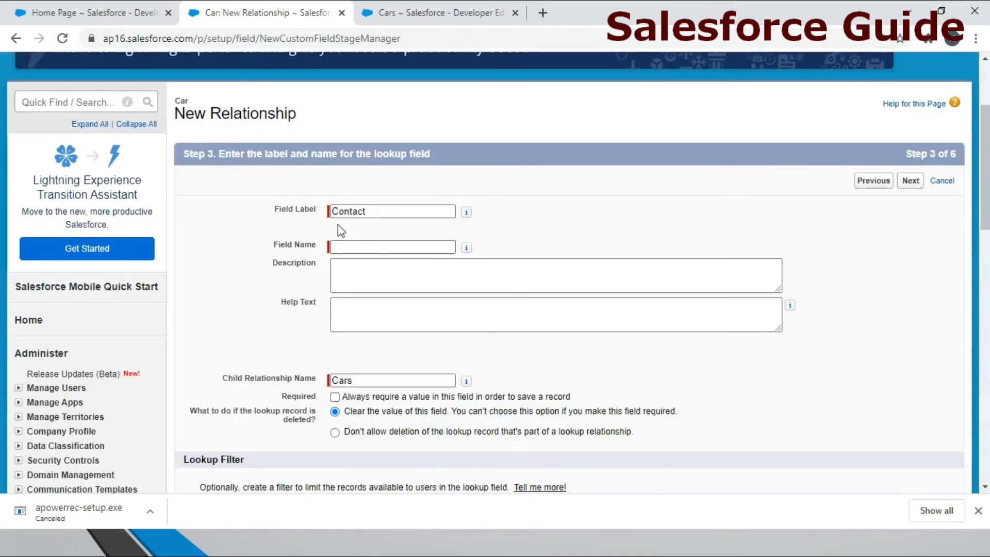
{"action": "left_click", "coordinate": [364, 248]}
{"action": "type", "text": "Contay"}
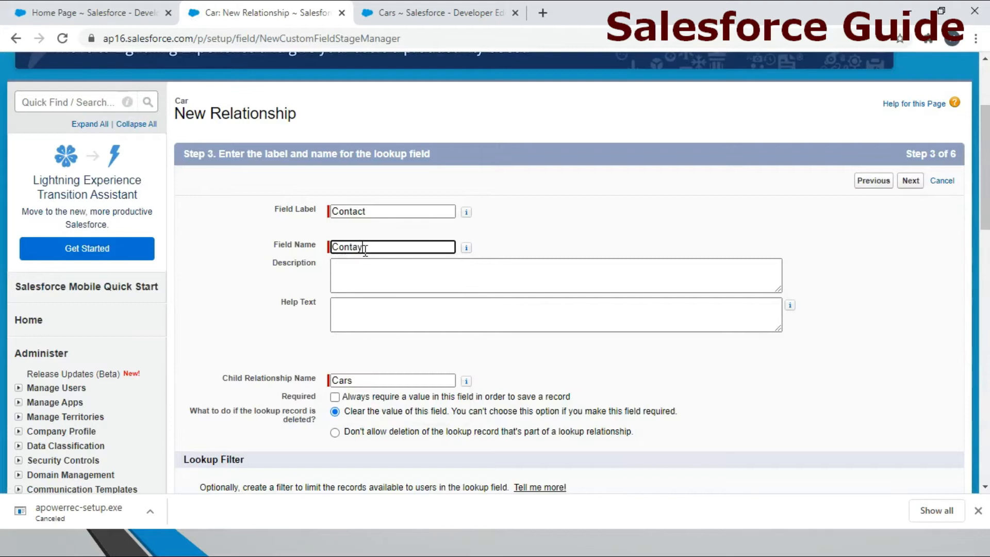
{"action": "key", "text": "BackSpace"}
{"action": "type", "text": "ct_Deta"}
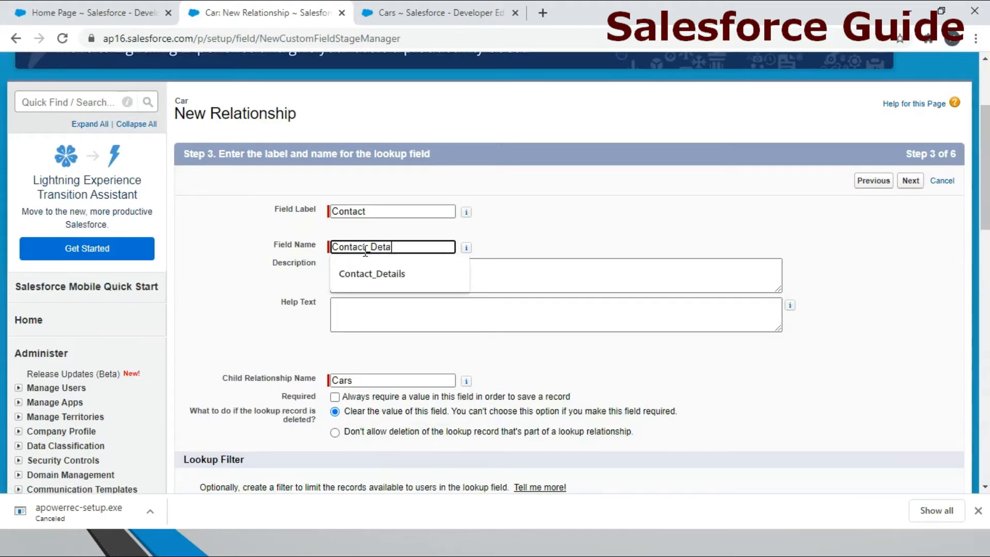
{"action": "type", "text": "ils"}
{"action": "left_click", "coordinate": [592, 226]}
{"action": "left_click", "coordinate": [499, 276]}
{"action": "left_click", "coordinate": [493, 316]}
{"action": "scroll", "coordinate": [574, 347], "scroll_direction": "down", "scroll_amount": 1}
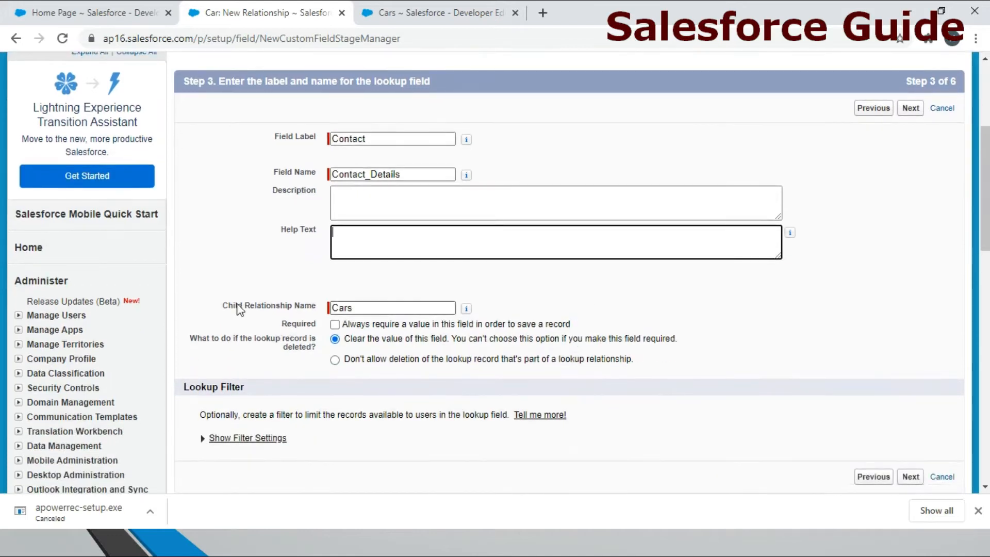
Examine the lookup field's Required setting, the options for deleted lookup records, and the lookup filter settings
{"action": "double_click", "coordinate": [289, 323]}
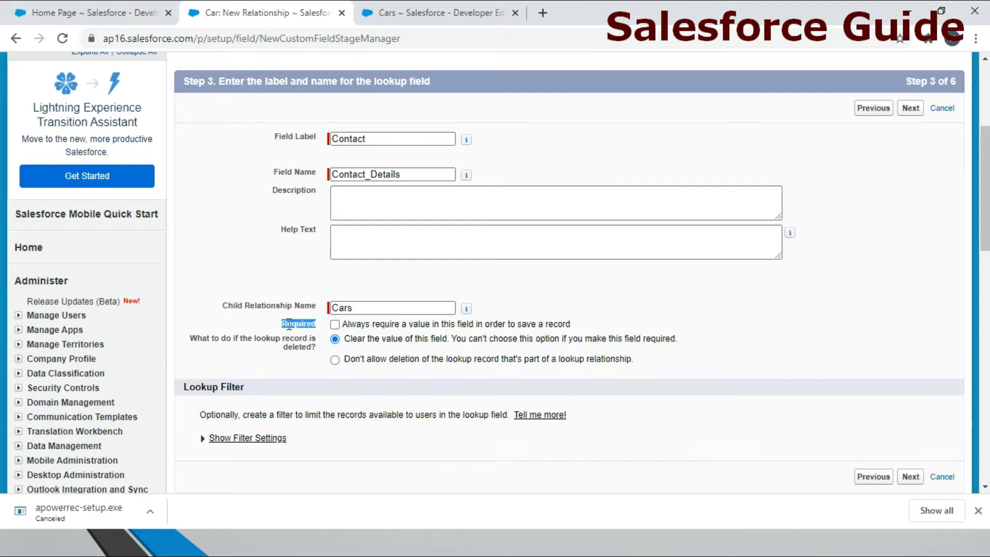
{"action": "left_click", "coordinate": [399, 396]}
{"action": "scroll", "coordinate": [384, 366], "scroll_direction": "down", "scroll_amount": 3}
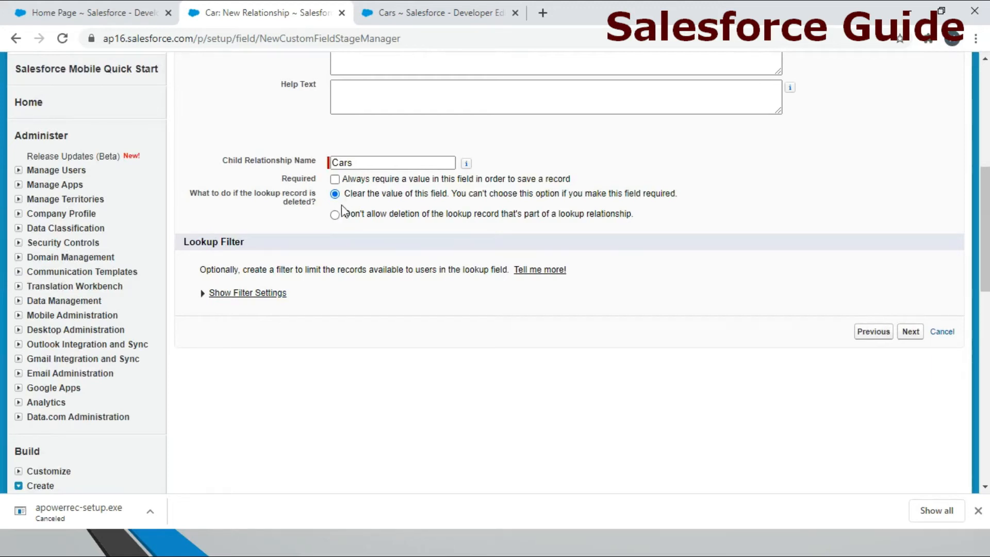
{"action": "left_click", "coordinate": [204, 294]}
{"action": "scroll", "coordinate": [426, 301], "scroll_direction": "down", "scroll_amount": 2}
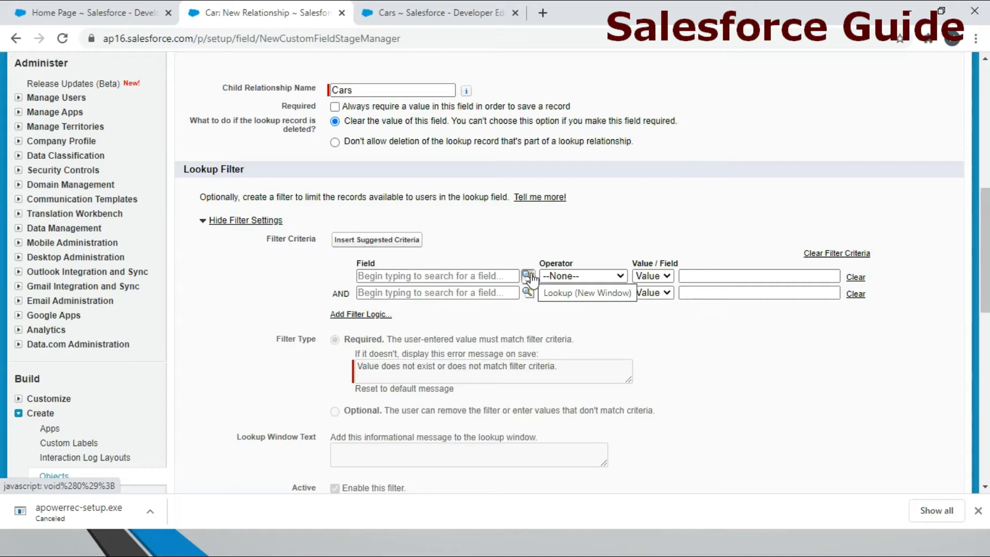
{"action": "scroll", "coordinate": [548, 420], "scroll_direction": "down", "scroll_amount": 2}
{"action": "scroll", "coordinate": [647, 404], "scroll_direction": "up", "scroll_amount": 3}
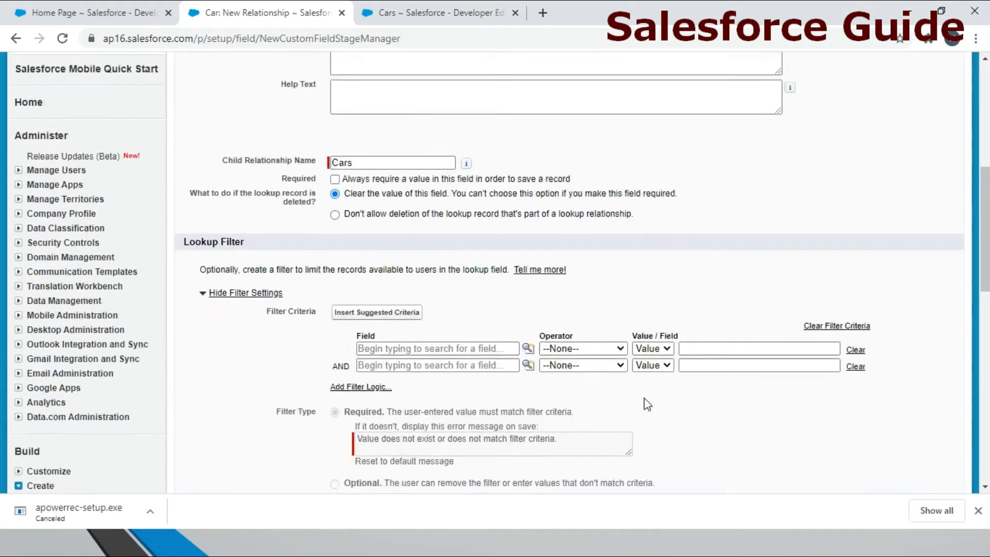
{"action": "scroll", "coordinate": [647, 404], "scroll_direction": "up", "scroll_amount": 5}
{"action": "scroll", "coordinate": [704, 421], "scroll_direction": "down", "scroll_amount": 5}
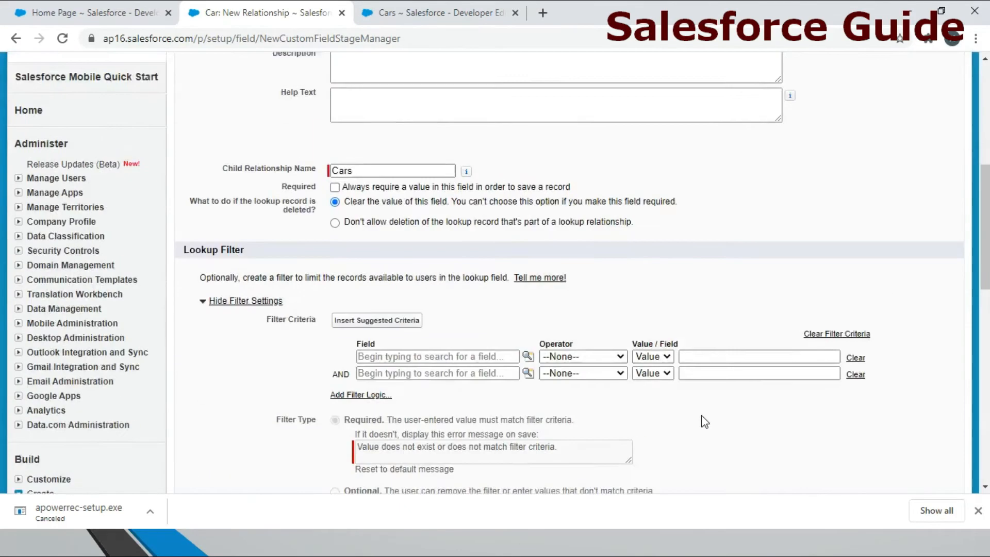
{"action": "left_click", "coordinate": [207, 294]}
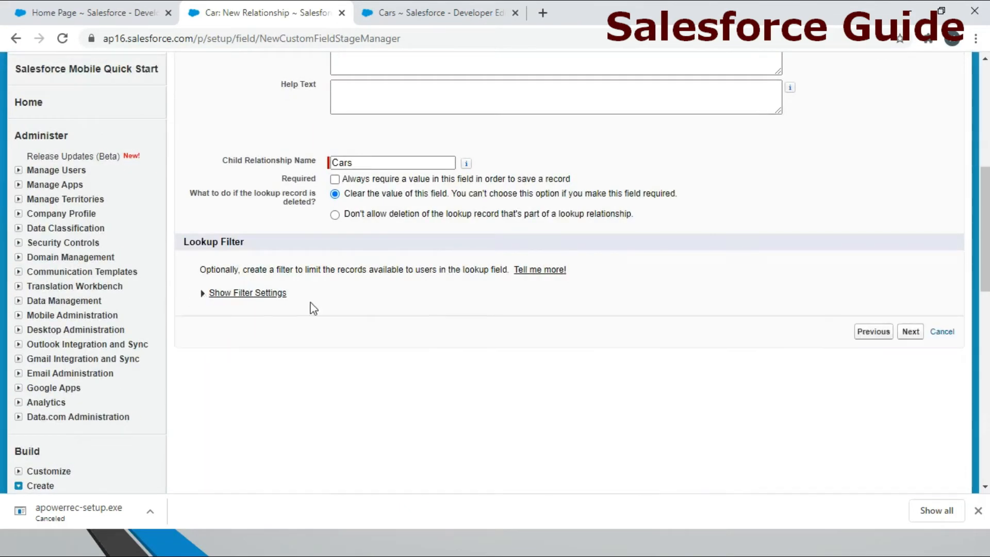
{"action": "scroll", "coordinate": [719, 318], "scroll_direction": "up", "scroll_amount": 4}
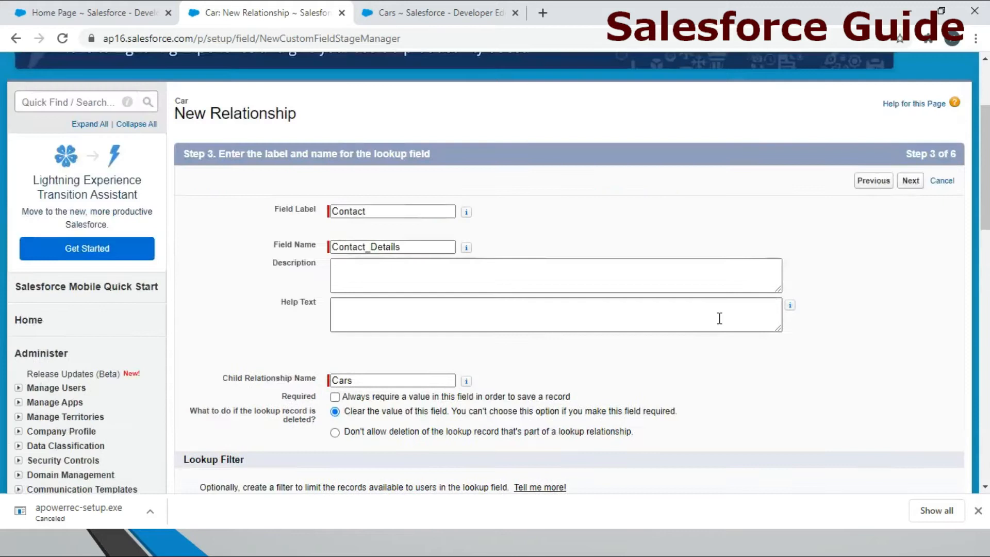
{"action": "scroll", "coordinate": [679, 335], "scroll_direction": "down", "scroll_amount": 3}
{"action": "scroll", "coordinate": [899, 374], "scroll_direction": "up", "scroll_amount": 4}
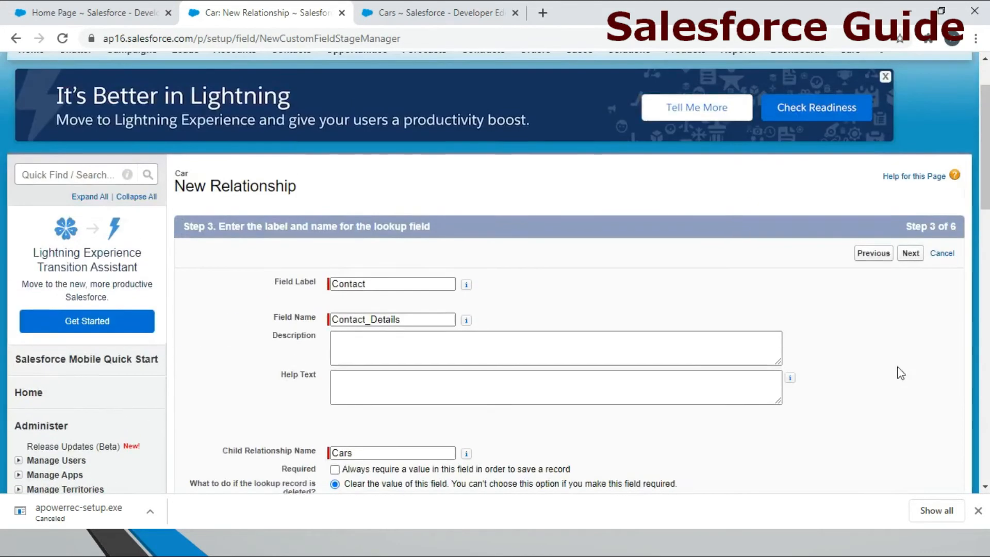
Accept the lookup field's details, review its field-level security, and keep the default profile visibility
{"action": "left_click", "coordinate": [910, 253]}
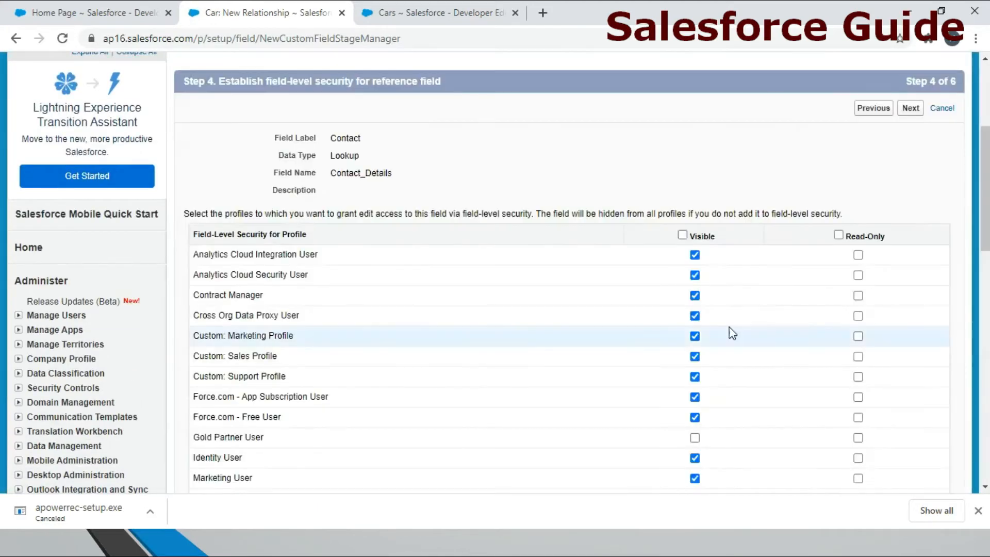
{"action": "scroll", "coordinate": [573, 304], "scroll_direction": "down", "scroll_amount": 4}
{"action": "scroll", "coordinate": [571, 303], "scroll_direction": "up", "scroll_amount": 4}
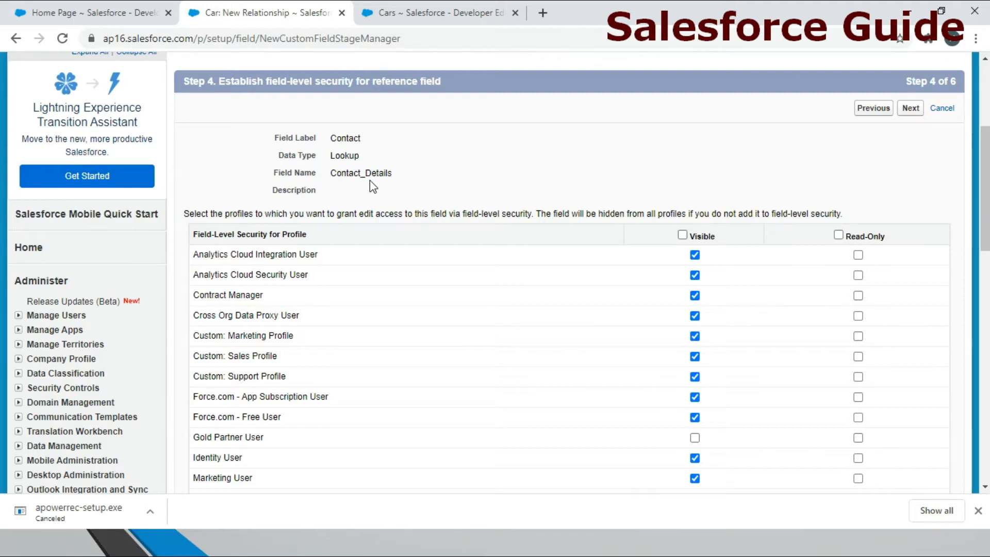
{"action": "scroll", "coordinate": [371, 183], "scroll_direction": "down", "scroll_amount": 3}
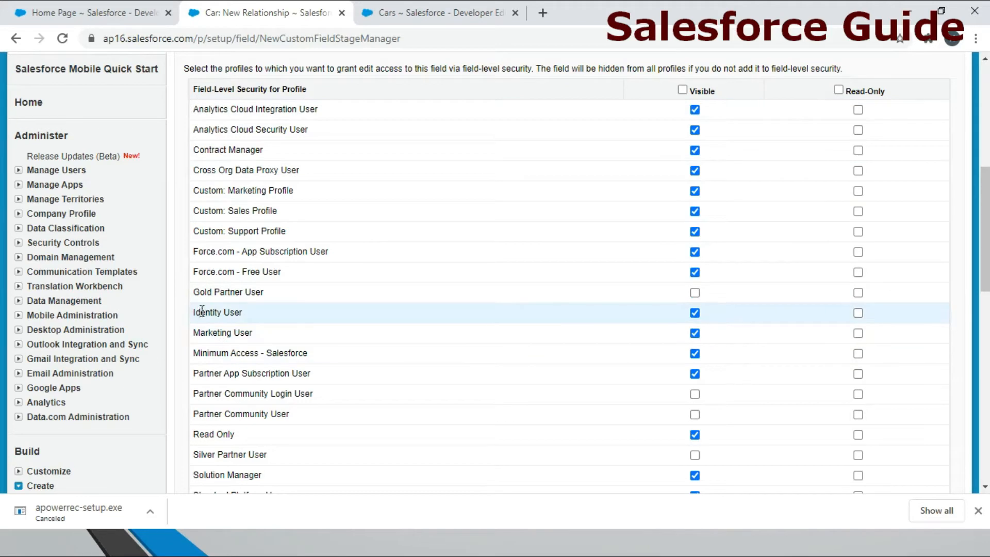
{"action": "left_click_drag", "start_coordinate": [193, 292], "coordinate": [296, 307]}
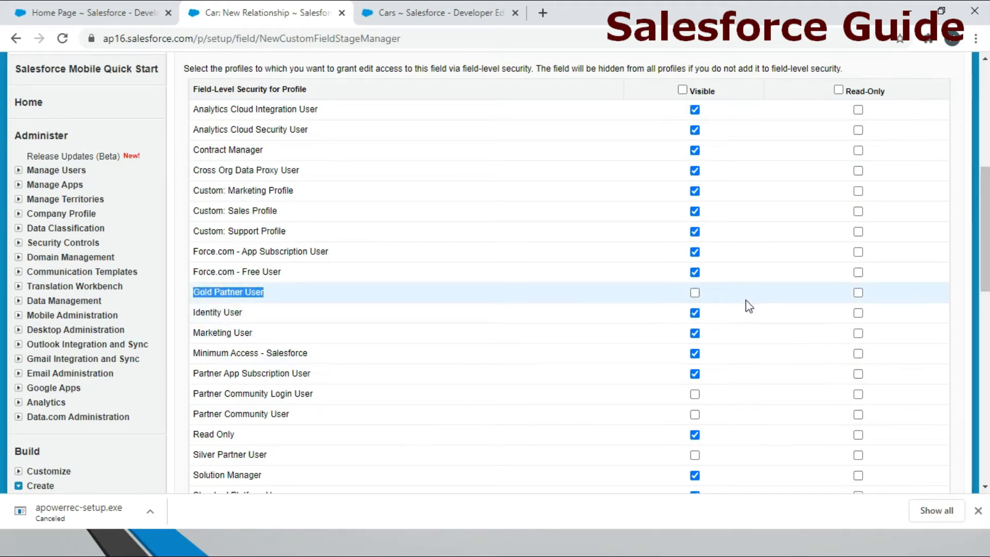
{"action": "triple_click", "coordinate": [215, 294]}
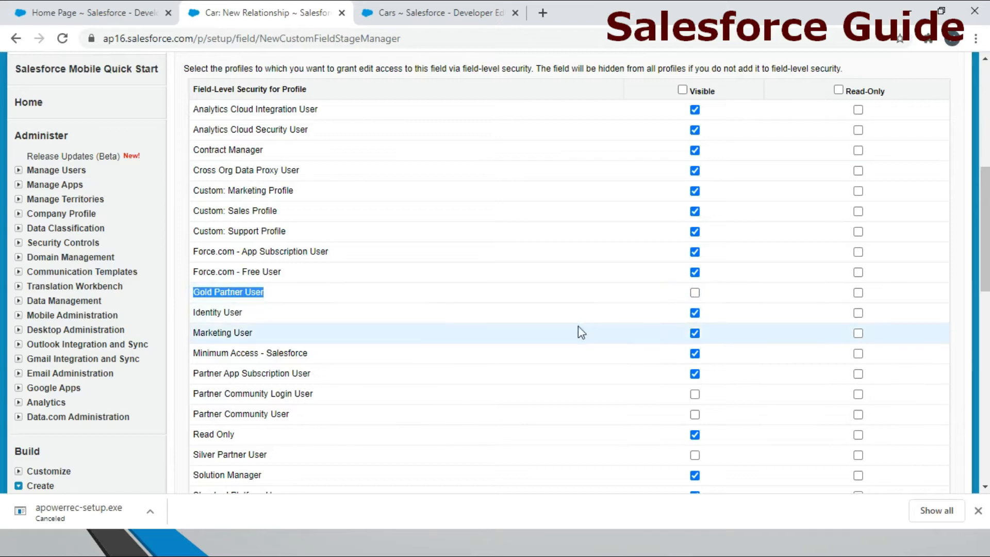
{"action": "scroll", "coordinate": [579, 331], "scroll_direction": "up", "scroll_amount": 3}
{"action": "scroll", "coordinate": [869, 287], "scroll_direction": "down", "scroll_amount": 4}
{"action": "scroll", "coordinate": [870, 282], "scroll_direction": "up", "scroll_amount": 5}
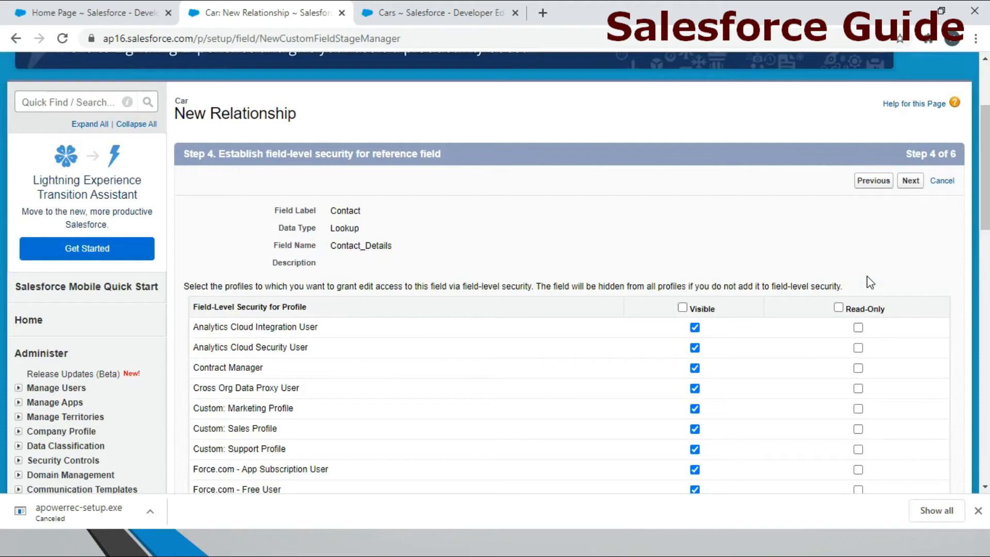
{"action": "left_click", "coordinate": [908, 182]}
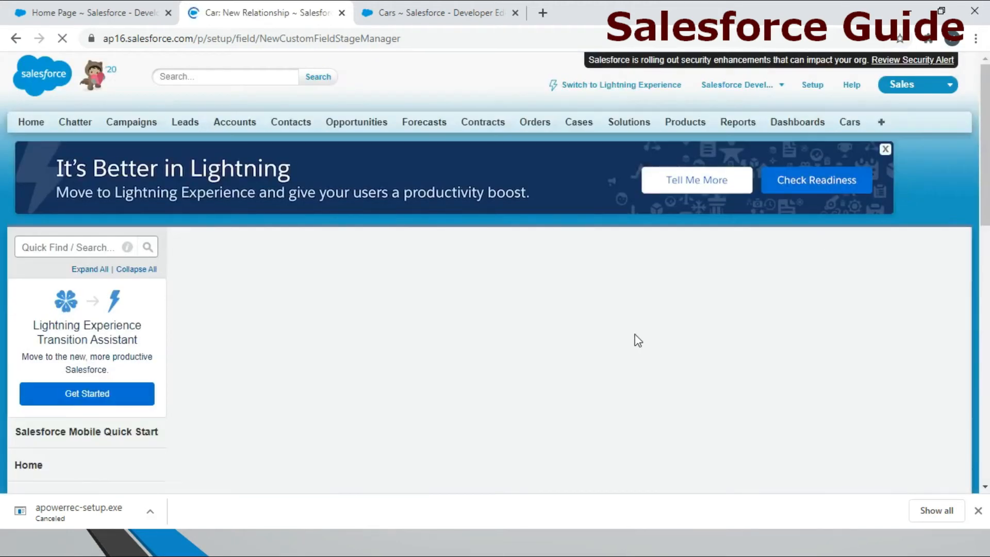
Keep the Contact lookup field included in the Car Layout page layout and continue
{"action": "scroll", "coordinate": [638, 341], "scroll_direction": "down", "scroll_amount": 1}
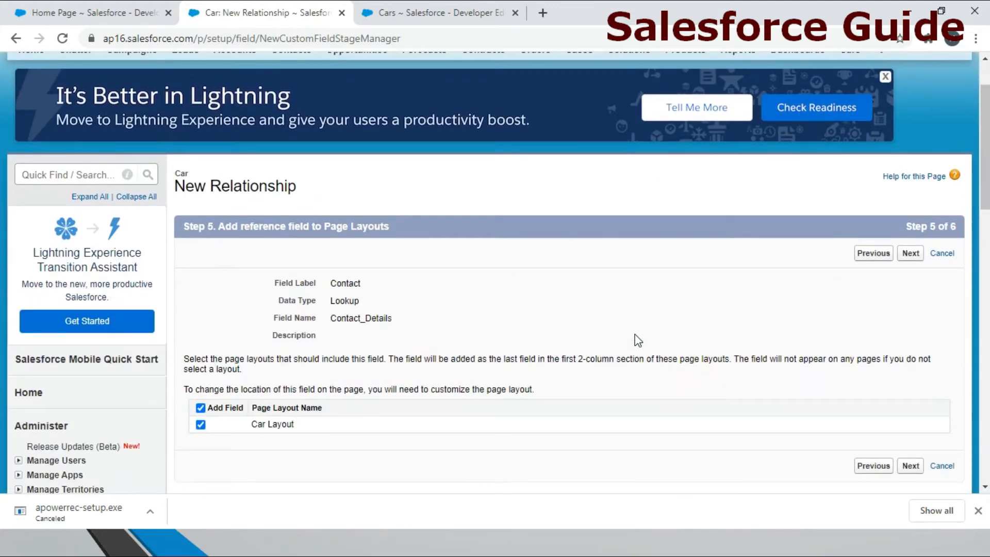
{"action": "left_click_drag", "start_coordinate": [293, 424], "coordinate": [254, 427]}
{"action": "left_click", "coordinate": [911, 254]}
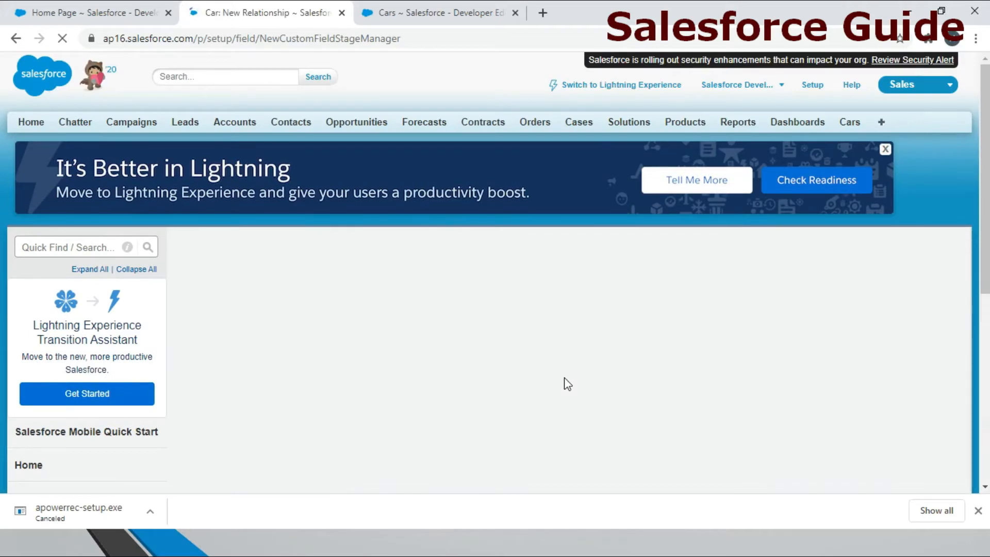
Keep Cars as the related list label on all Contact page layouts and save the lookup field
{"action": "scroll", "coordinate": [567, 384], "scroll_direction": "down", "scroll_amount": 3}
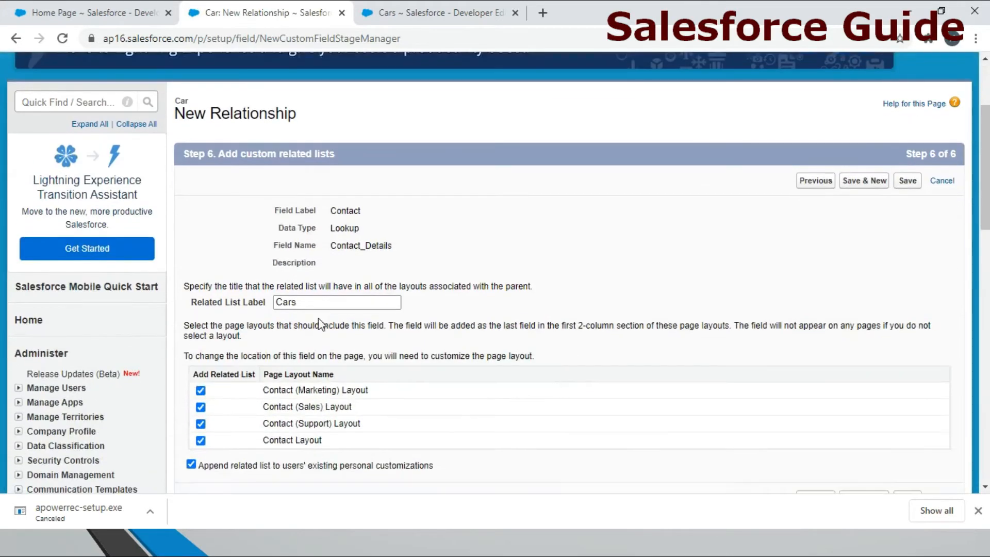
{"action": "double_click", "coordinate": [316, 302]}
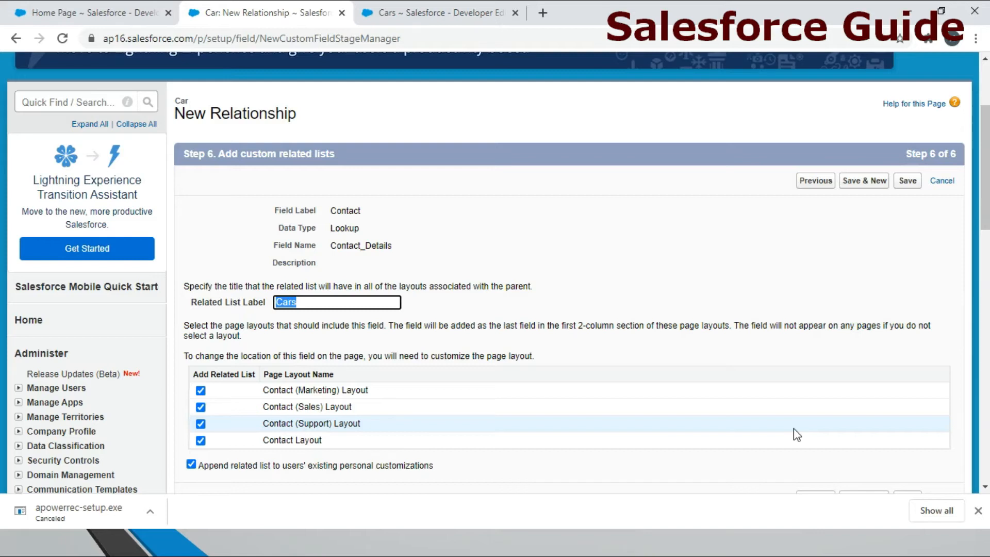
{"action": "key", "text": "Right"}
{"action": "double_click", "coordinate": [314, 303]}
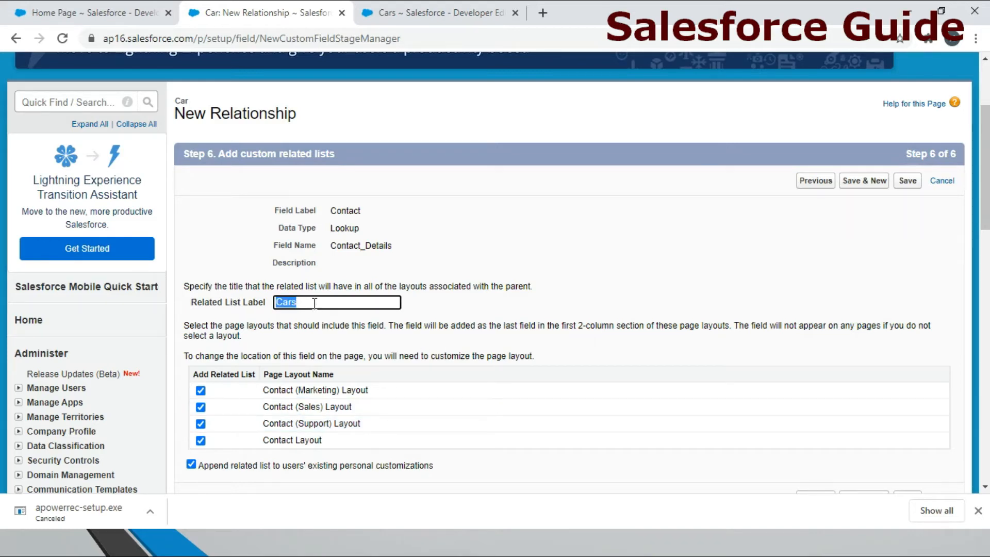
{"action": "left_click", "coordinate": [909, 182]}
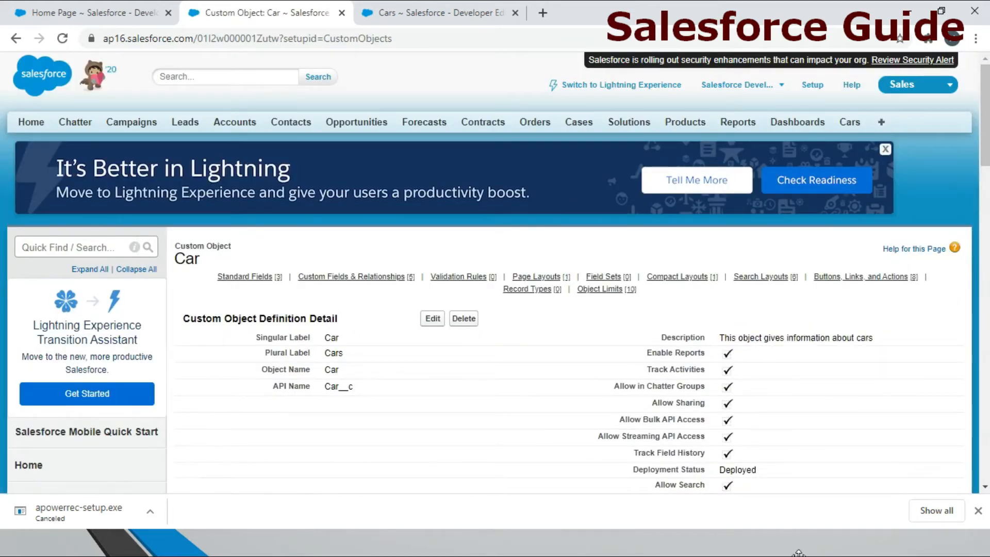
Start a new car record from the Cars list and compare its Related Account and Contact fields
{"action": "left_click", "coordinate": [431, 11]}
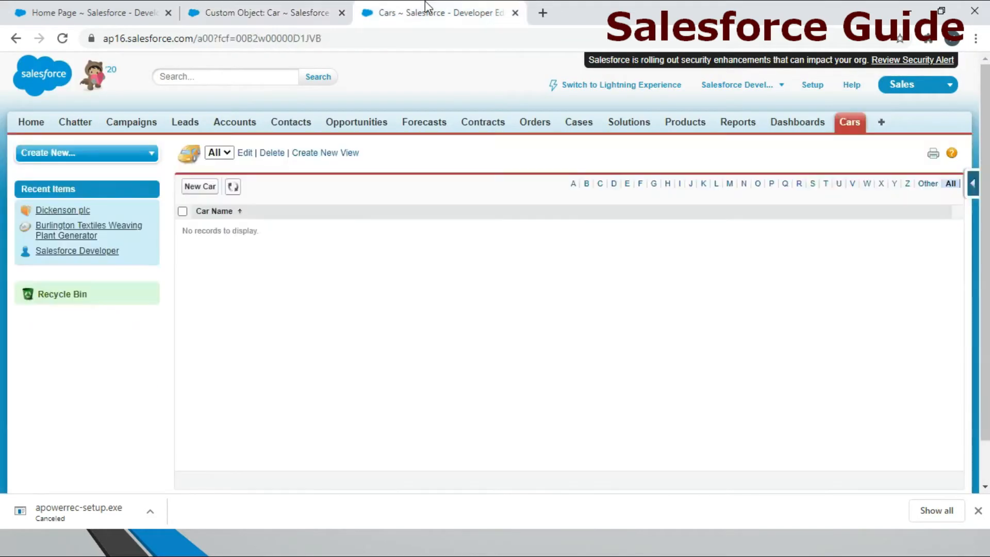
{"action": "left_click", "coordinate": [200, 186]}
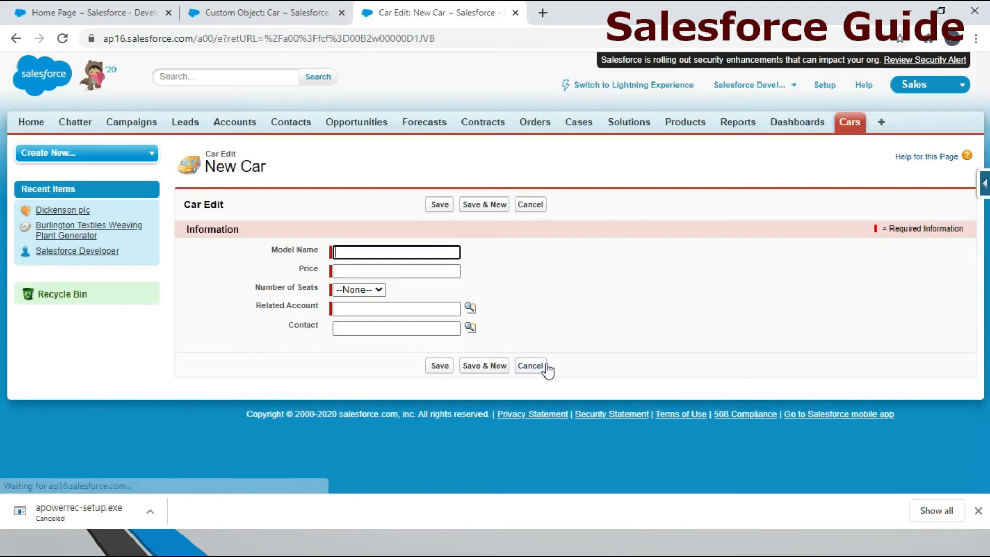
{"action": "triple_click", "coordinate": [299, 308]}
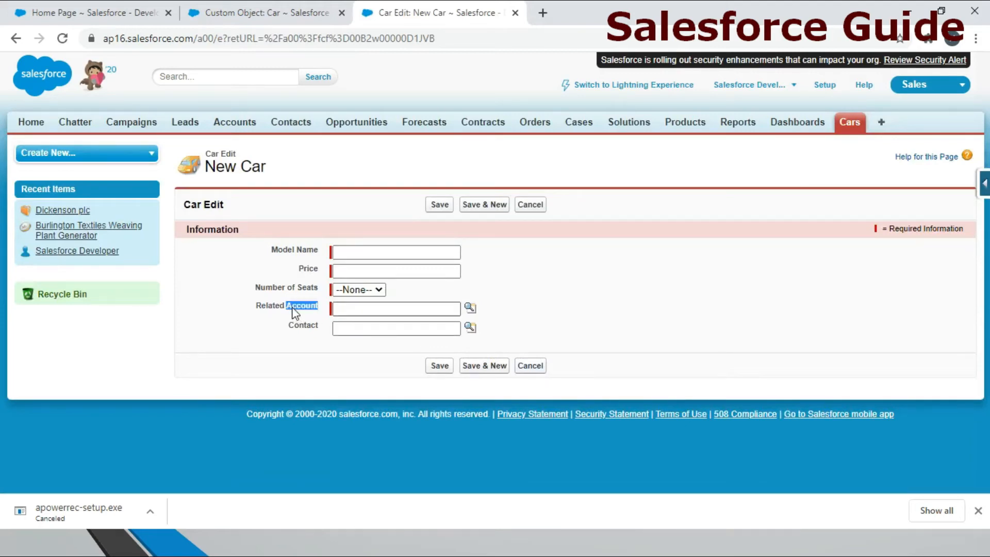
{"action": "left_click", "coordinate": [335, 307]}
{"action": "left_click_drag", "start_coordinate": [257, 309], "coordinate": [323, 310]}
{"action": "left_click", "coordinate": [347, 308]}
{"action": "left_click", "coordinate": [329, 328]}
Fill in the new car's details with model name Tata Nexon, price 700000 and 4 seats
{"action": "left_click", "coordinate": [378, 252]}
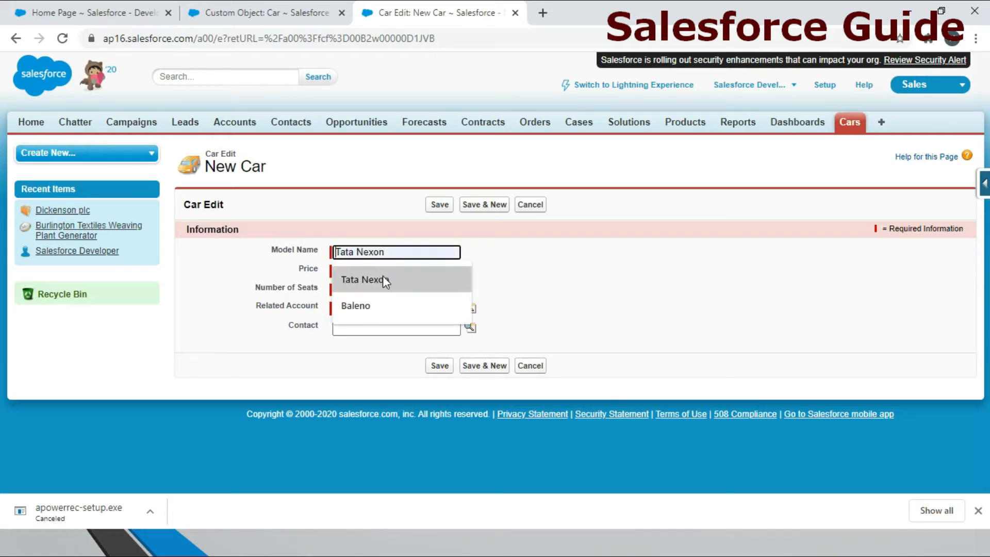
{"action": "left_click", "coordinate": [382, 279]}
{"action": "left_click", "coordinate": [377, 268]}
{"action": "type", "text": "7"}
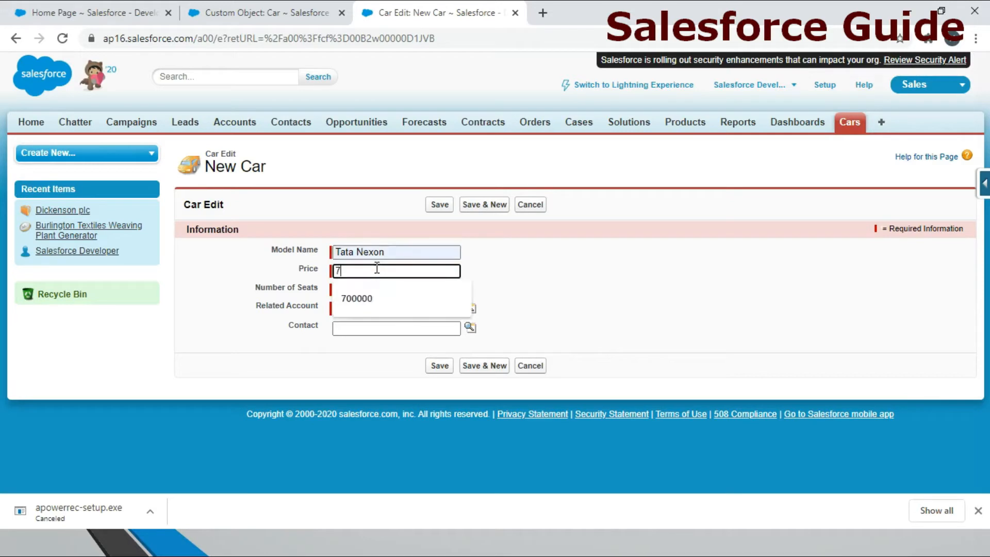
{"action": "type", "text": "00000"}
{"action": "key", "text": "Tab"}
{"action": "key", "text": "4"}
{"action": "key", "text": "Tab"}
Relate the new car to the Dickenson plc account and to a contact found by searching for t, and save the record
{"action": "left_click", "coordinate": [470, 309]}
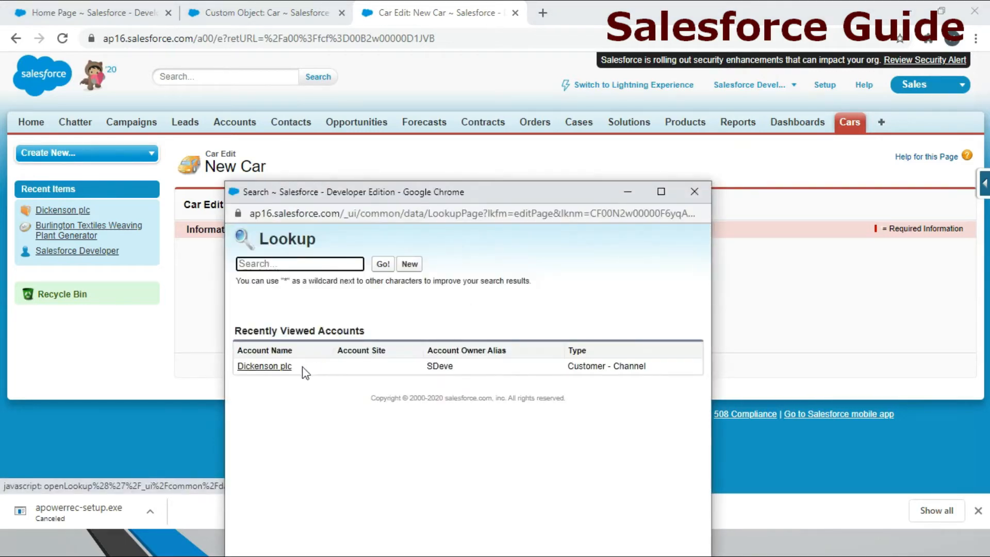
{"action": "left_click", "coordinate": [269, 367]}
{"action": "left_click", "coordinate": [353, 328]}
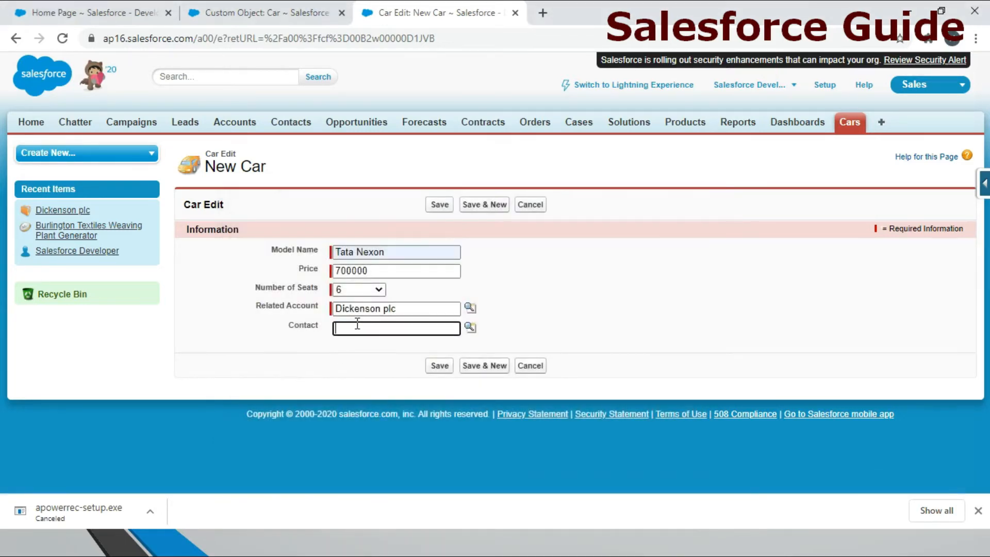
{"action": "left_click", "coordinate": [470, 328]}
{"action": "type", "text": "t"}
{"action": "key", "text": "Return"}
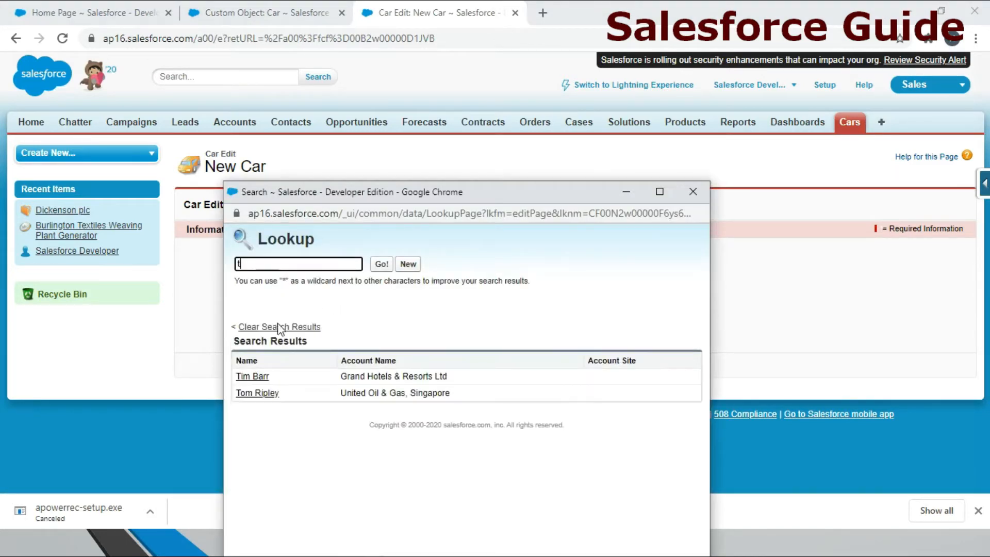
{"action": "left_click", "coordinate": [259, 375]}
{"action": "left_click", "coordinate": [434, 367]}
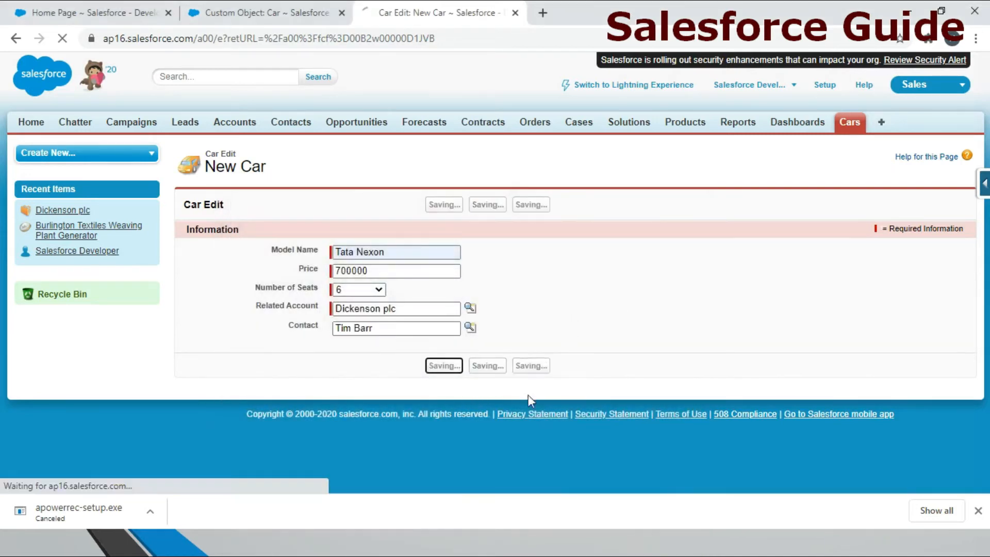
Examine the Related Account and Contact values on the saved car record
{"action": "scroll", "coordinate": [696, 346], "scroll_direction": "down", "scroll_amount": 3}
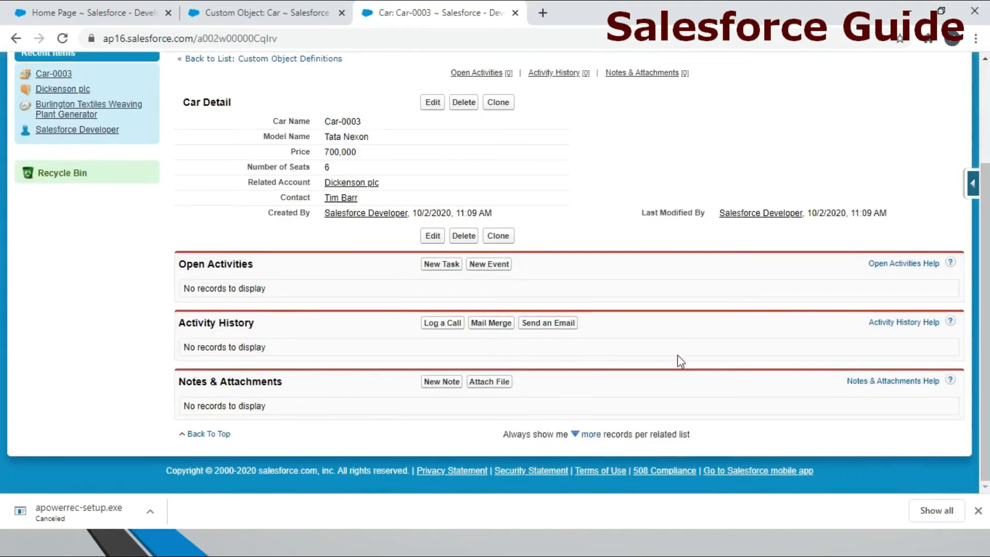
{"action": "left_click_drag", "start_coordinate": [242, 185], "coordinate": [398, 185]}
{"action": "left_click_drag", "start_coordinate": [274, 198], "coordinate": [402, 200]}
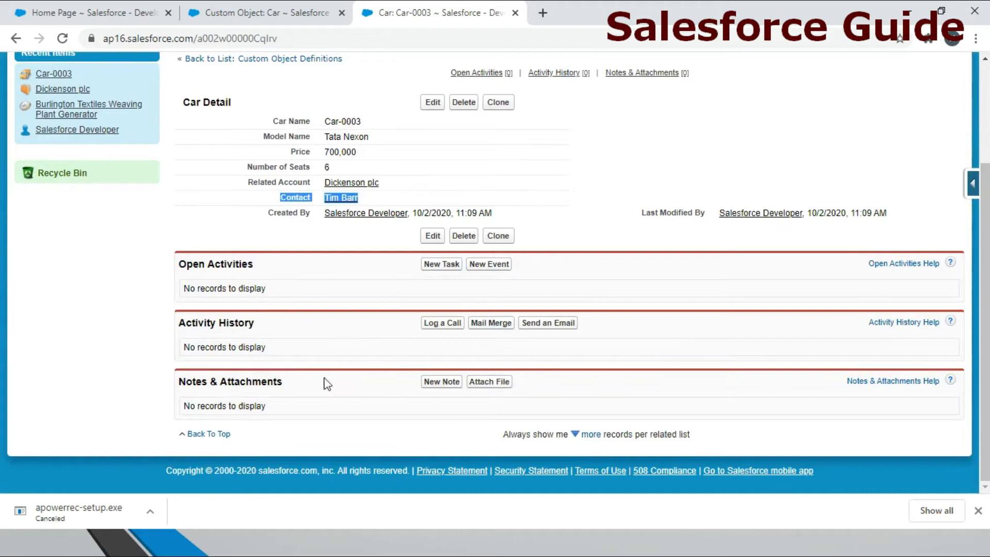
{"action": "scroll", "coordinate": [340, 392], "scroll_direction": "up", "scroll_amount": 3}
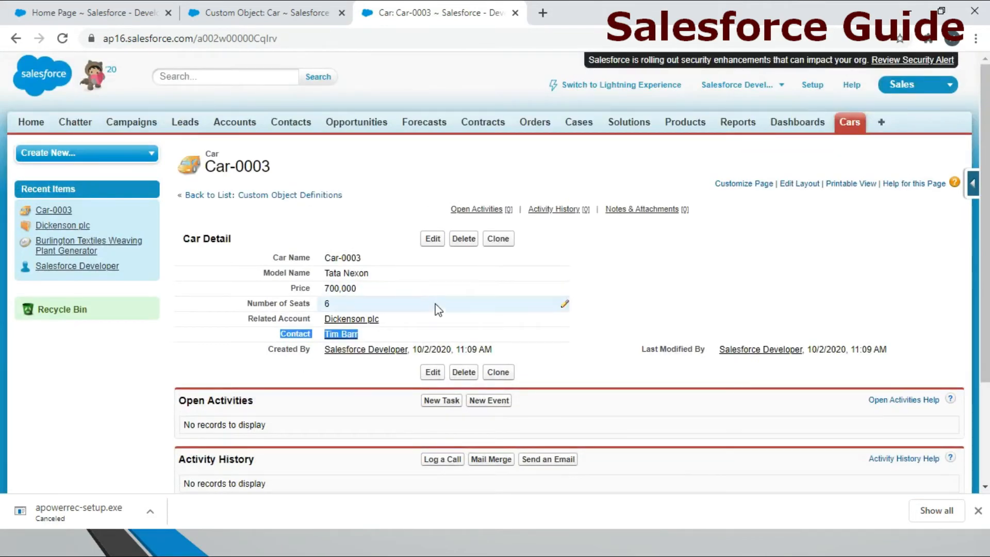
Look up contacts matching T for the saved car's Contact field and close the lookup without choosing one
{"action": "double_click", "coordinate": [390, 335]}
{"action": "left_click", "coordinate": [467, 337]}
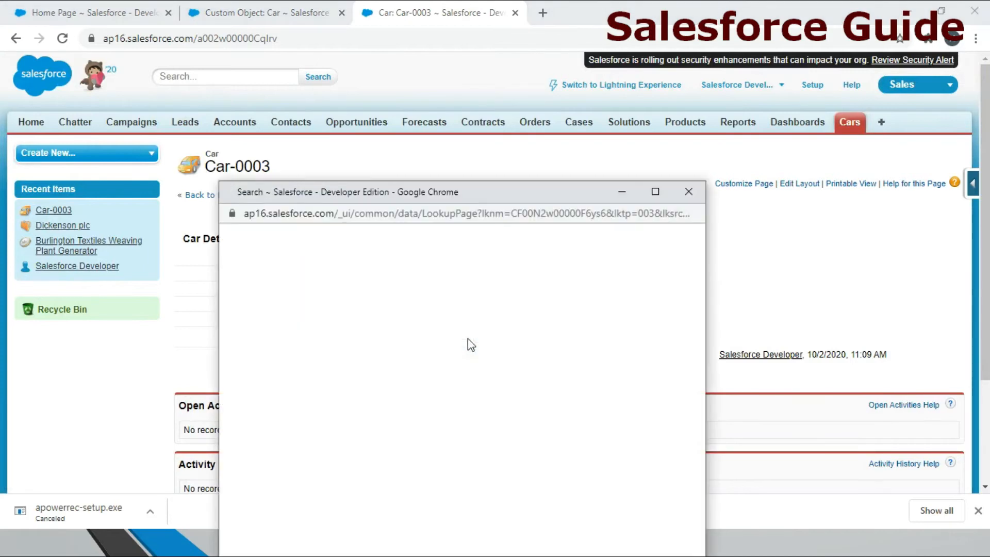
{"action": "left_click", "coordinate": [314, 264]}
{"action": "key", "text": "BackSpace"}
{"action": "key", "text": "BackSpace"}
{"action": "key", "text": "BackSpace"}
{"action": "key", "text": "BackSpace"}
{"action": "key", "text": "BackSpace"}
{"action": "key", "text": "BackSpace"}
{"action": "key", "text": "BackSpace"}
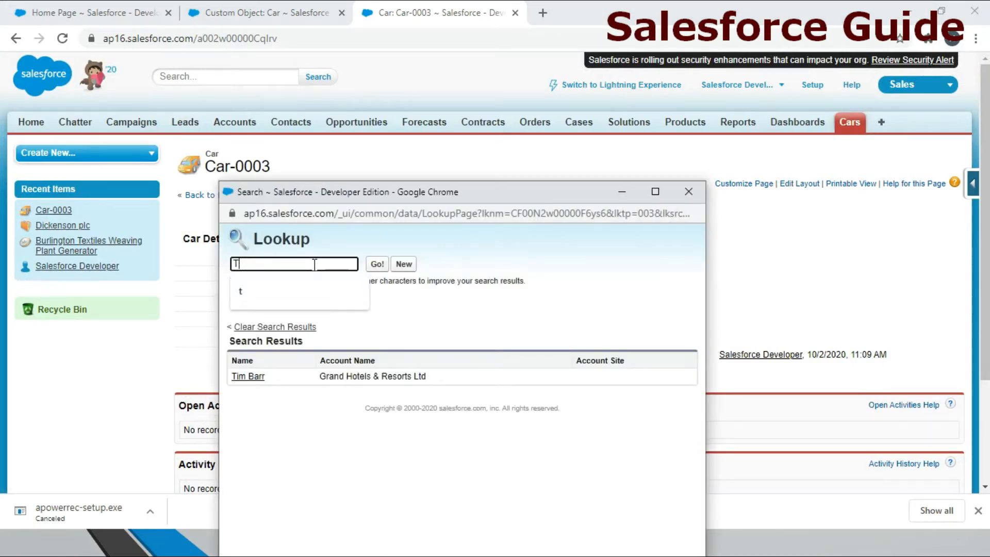
{"action": "key", "text": "Return"}
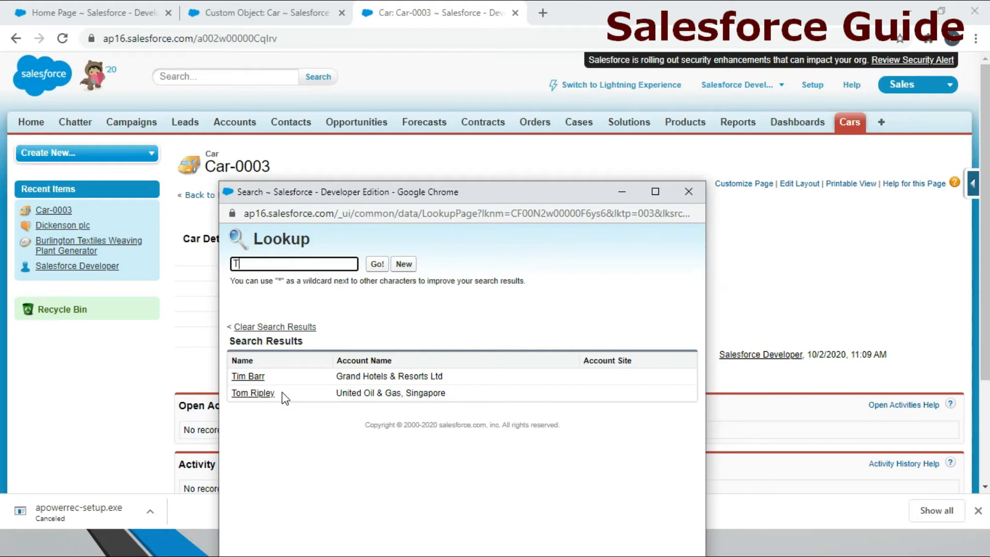
{"action": "left_click", "coordinate": [688, 191]}
Compare the data types of the Related Account and Contact fields in the Car object's definition
{"action": "left_click", "coordinate": [257, 13]}
{"action": "scroll", "coordinate": [369, 360], "scroll_direction": "down", "scroll_amount": 8}
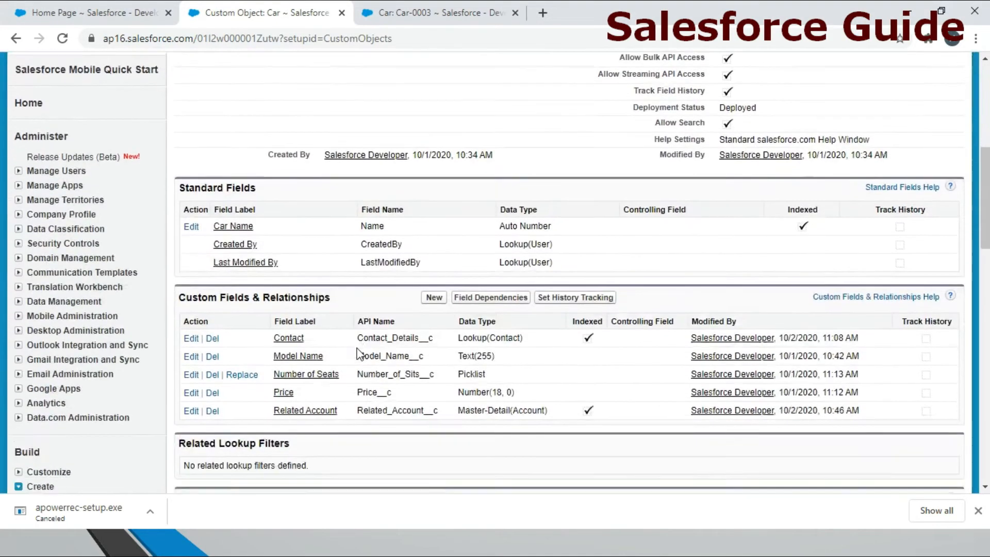
{"action": "left_click_drag", "start_coordinate": [494, 337], "coordinate": [471, 337]}
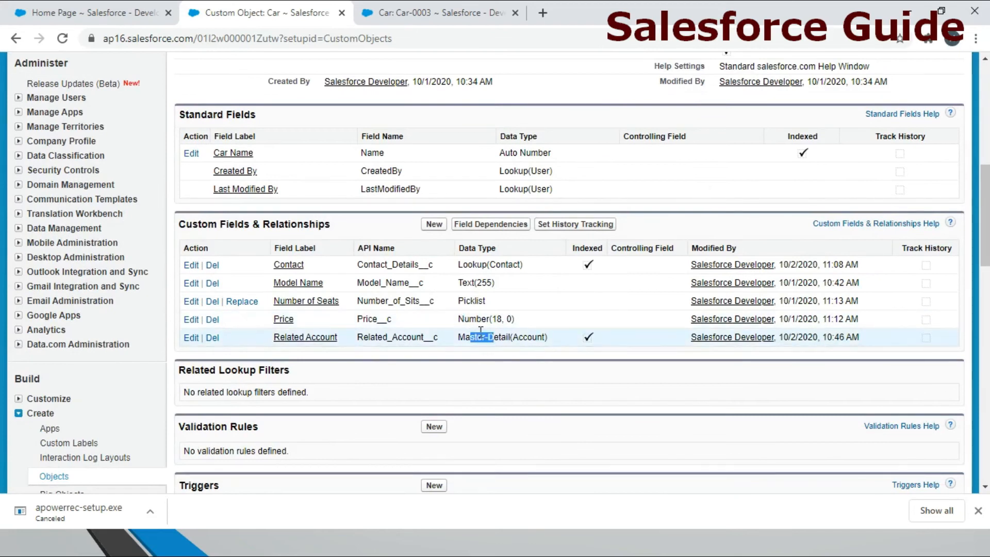
{"action": "left_click_drag", "start_coordinate": [467, 266], "coordinate": [544, 272]}
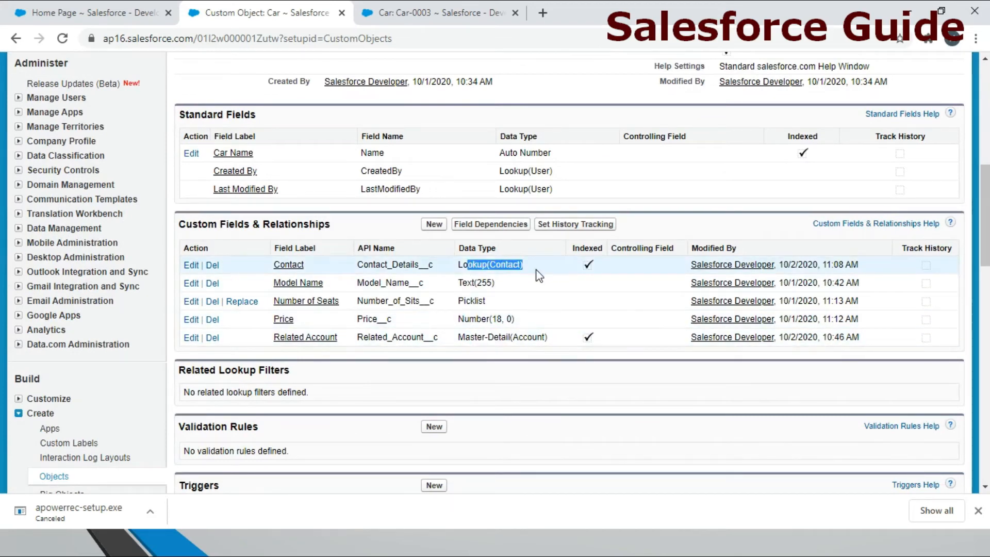
Switch to the PowerPoint slide show to view the Validation Rule slide, and return to the Car object's definition in Chrome
{"action": "key", "text": "alt+Tab"}
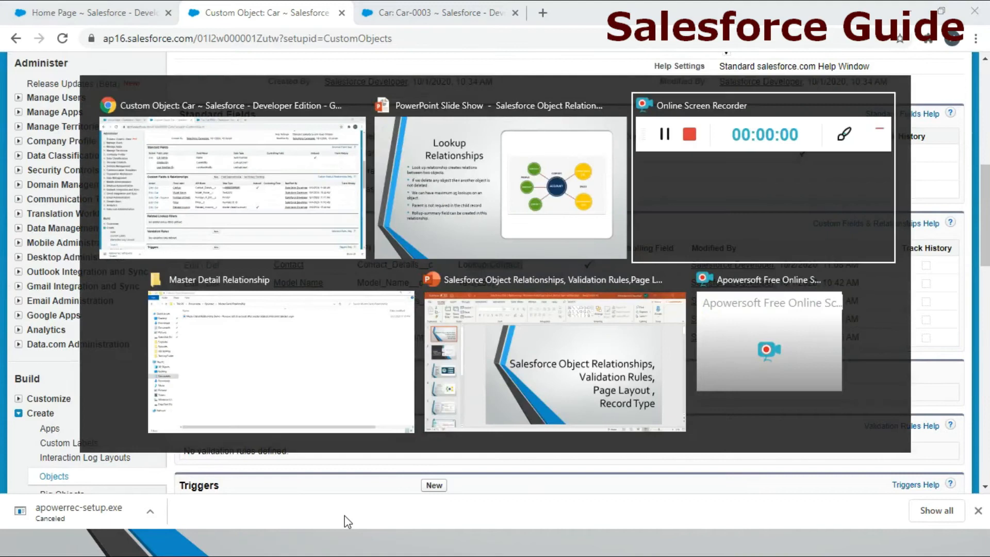
{"action": "key", "text": "Right"}
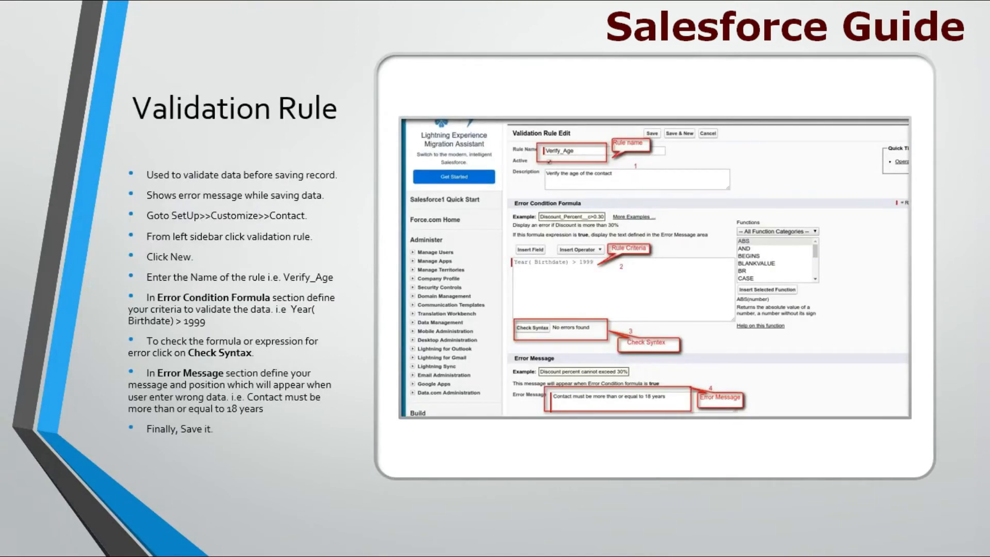
{"action": "key", "text": "alt+Tab"}
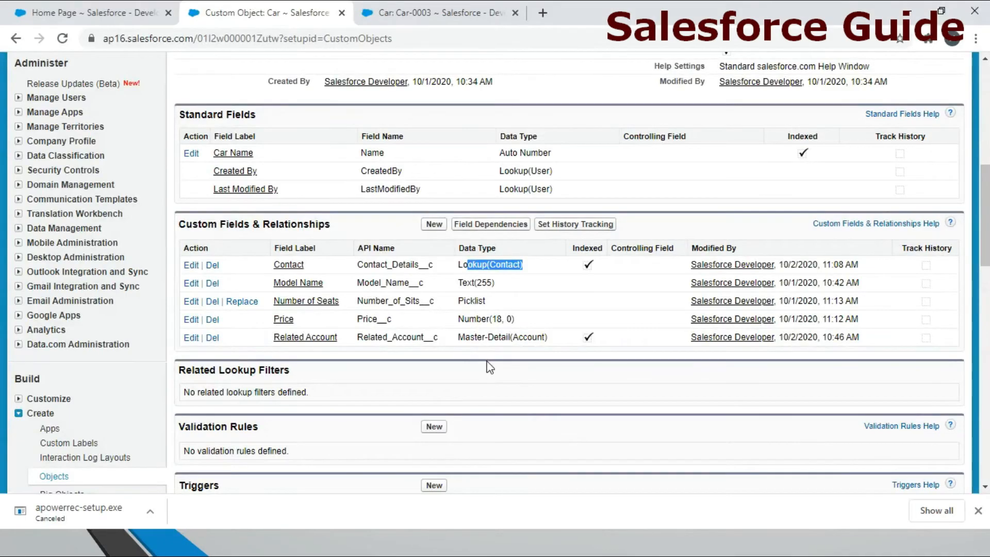
Start a new validation rule on the Car object for its Price field, named Price_Should_be_greater_than_100000
{"action": "triple_click", "coordinate": [471, 320]}
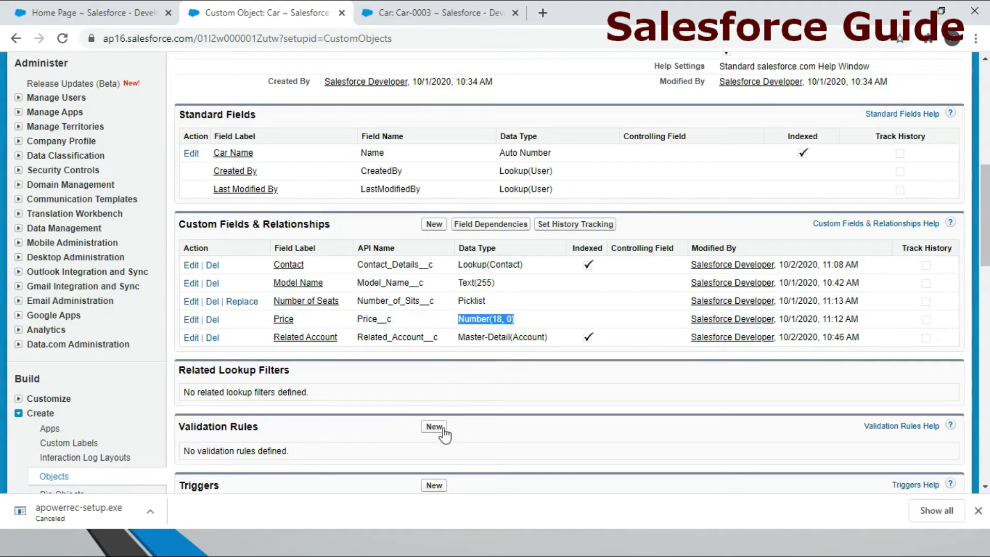
{"action": "double_click", "coordinate": [370, 319]}
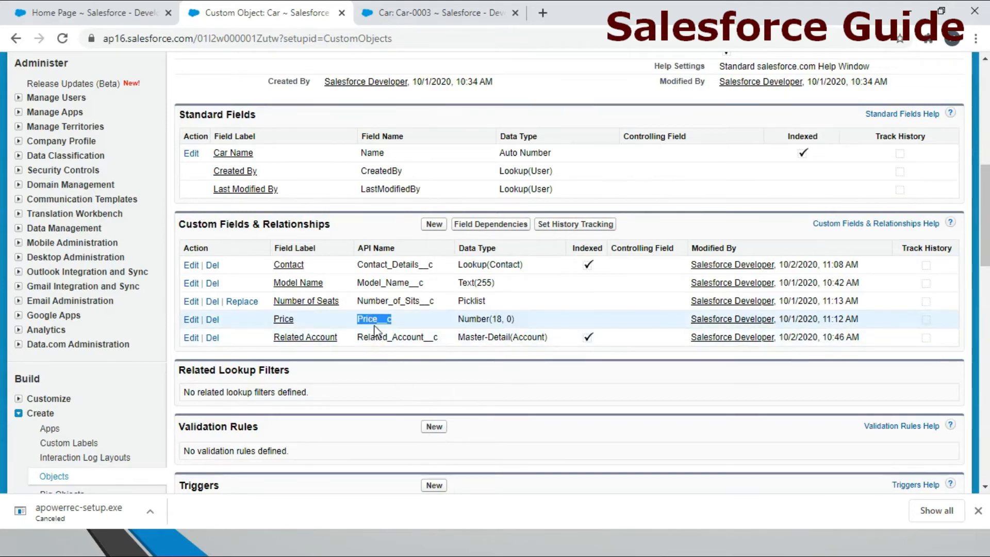
{"action": "left_click", "coordinate": [433, 427]}
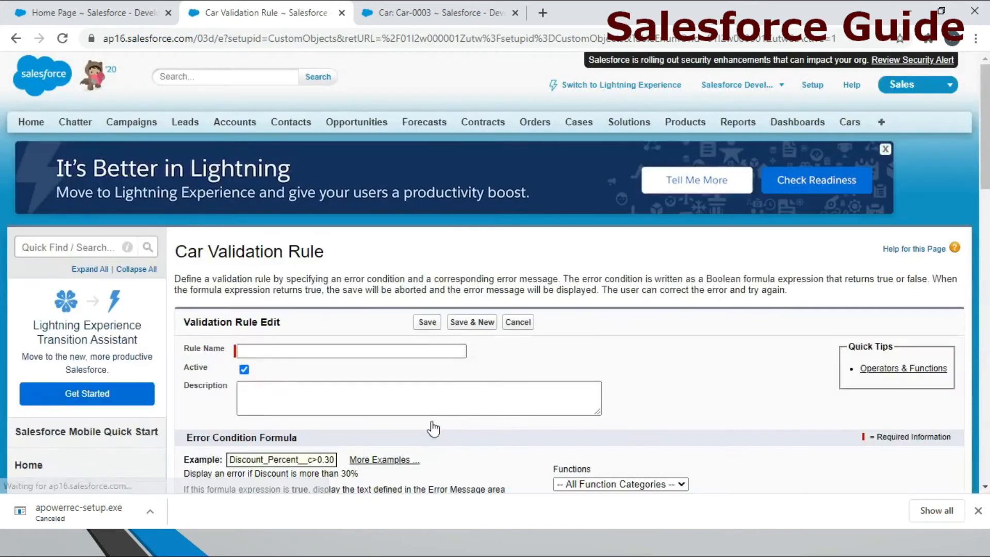
{"action": "left_click", "coordinate": [317, 350]}
{"action": "type", "text": "Price Should be greater than 100000"}
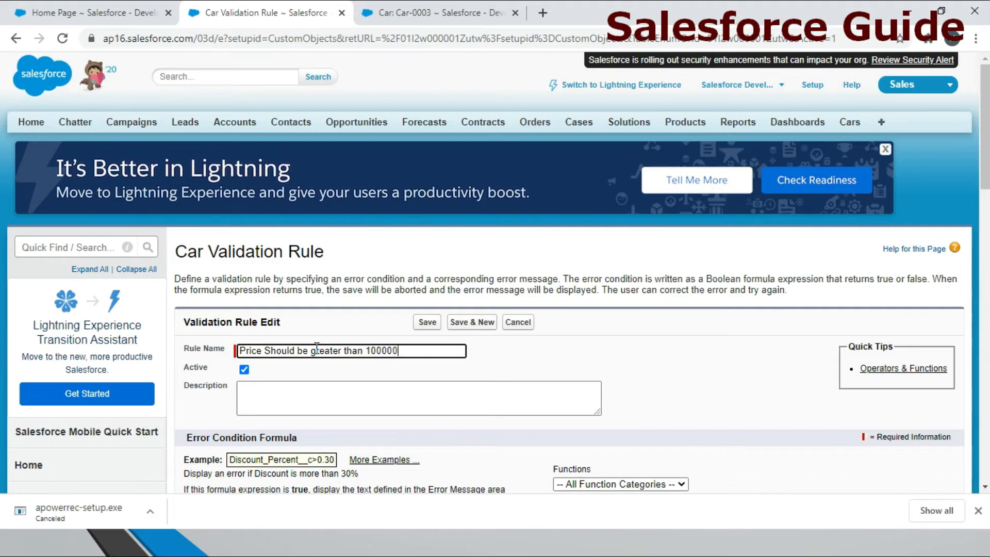
{"action": "key", "text": "Tab"}
Copy the rule name Price_Should_be_greater_than_100000 into the validation rule's description
{"action": "scroll", "coordinate": [316, 349], "scroll_direction": "down", "scroll_amount": 3}
{"action": "left_click", "coordinate": [426, 207]}
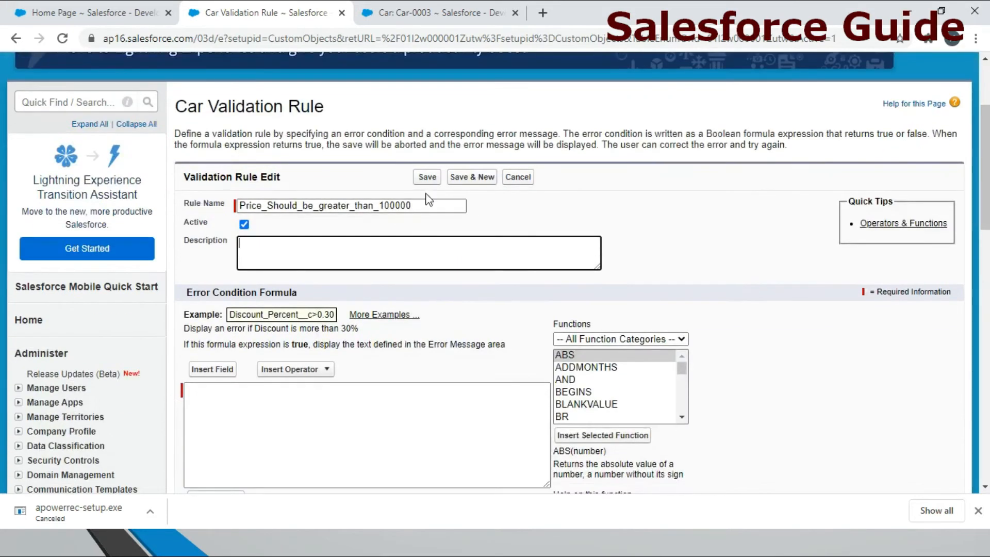
{"action": "key", "text": "ctrl+a"}
{"action": "key", "text": "ctrl+c"}
{"action": "left_click", "coordinate": [431, 244]}
{"action": "key", "text": "ctrl+v"}
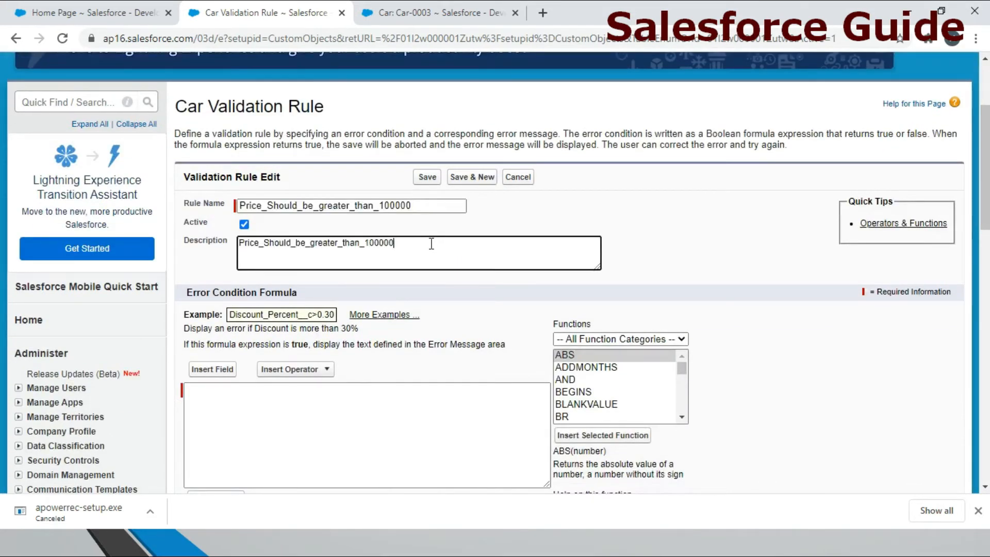
Insert the Car object's Price field into the error condition formula
{"action": "scroll", "coordinate": [402, 268], "scroll_direction": "down", "scroll_amount": 2}
{"action": "left_click", "coordinate": [213, 297]}
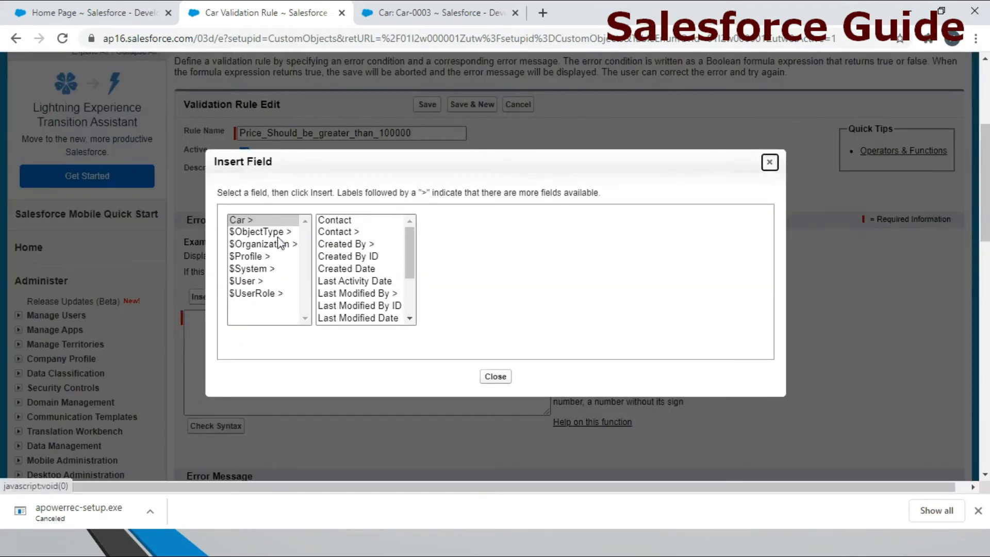
{"action": "left_click", "coordinate": [350, 258]}
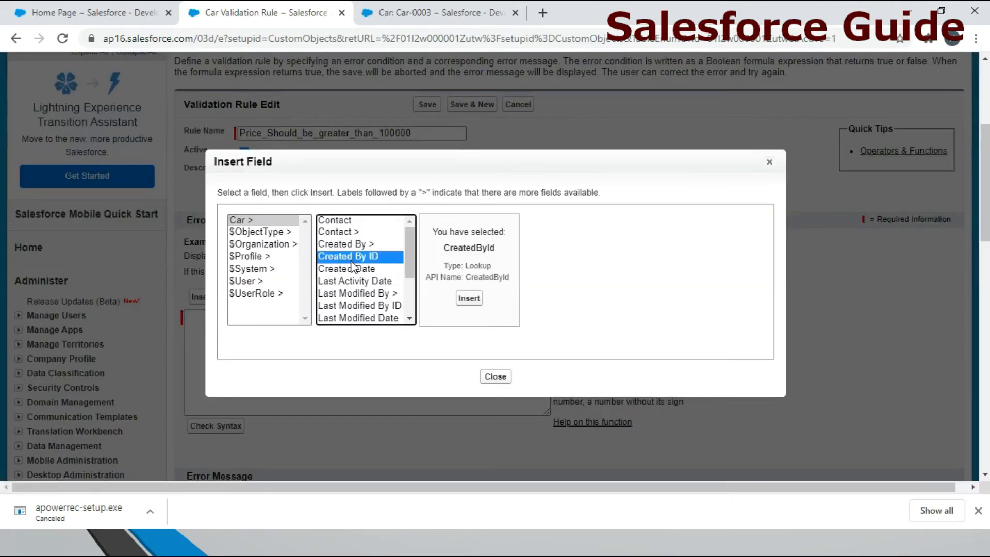
{"action": "key", "text": "Down"}
{"action": "key", "text": "Down"}
{"action": "key", "text": "Down"}
{"action": "key", "text": "Down"}
{"action": "key", "text": "Down"}
{"action": "key", "text": "Down"}
{"action": "key", "text": "Down"}
{"action": "key", "text": "Down"}
{"action": "key", "text": "Down"}
{"action": "key", "text": "Up"}
{"action": "key", "text": "Up"}
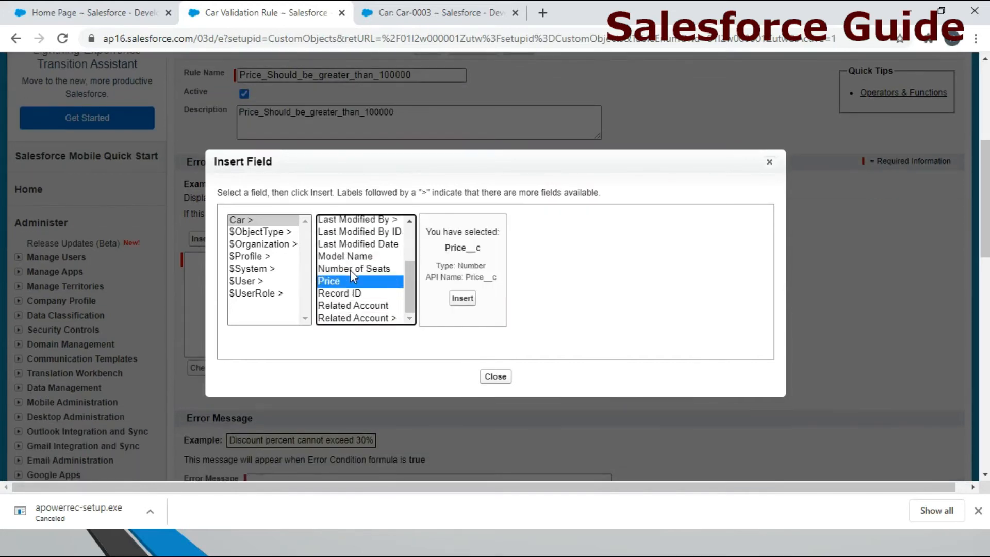
{"action": "left_click", "coordinate": [462, 299]}
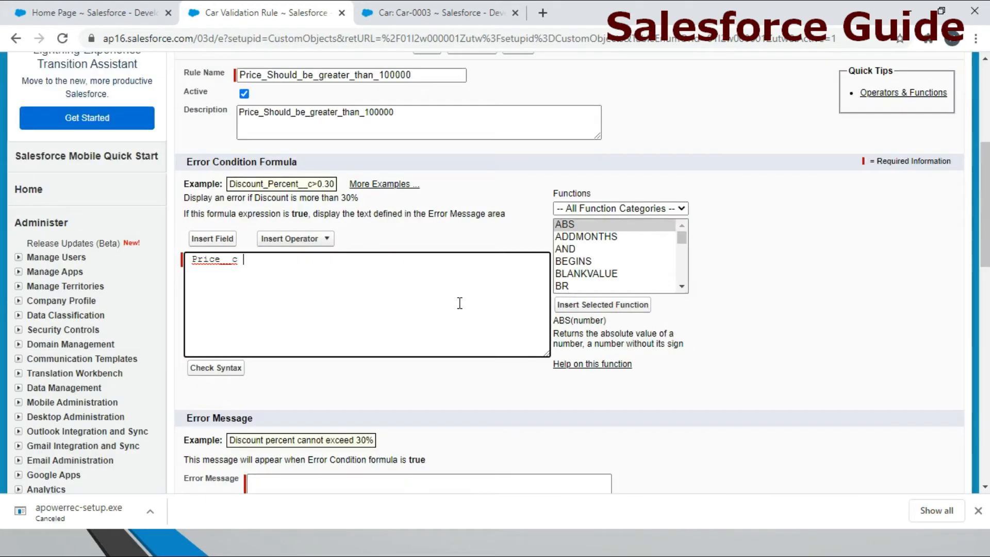
Complete the error condition formula as Price__c < 100000 using the Less Than operator, and check its syntax
{"action": "left_click", "coordinate": [300, 243]}
{"action": "scroll", "coordinate": [309, 314], "scroll_direction": "down", "scroll_amount": 2}
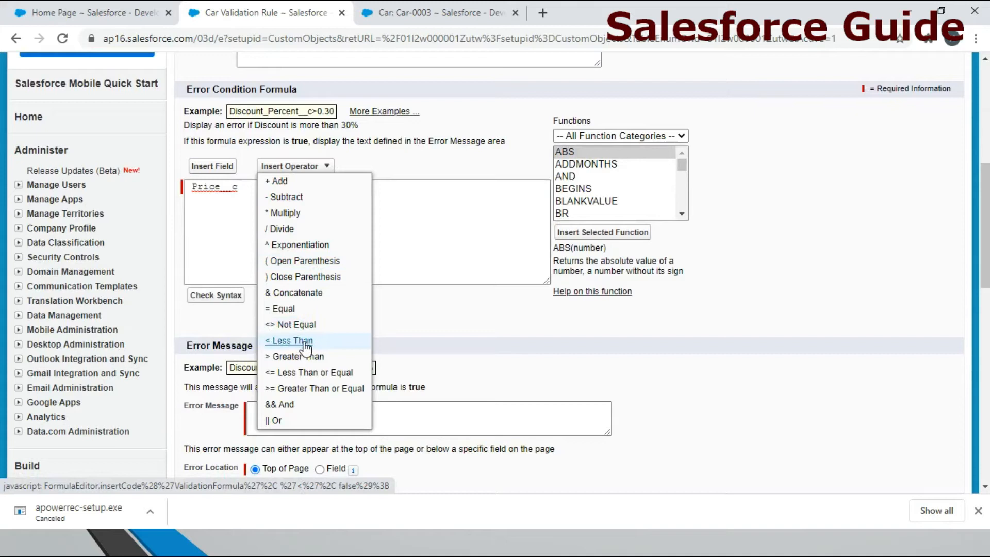
{"action": "left_click", "coordinate": [304, 342]}
{"action": "type", "text": "100000"}
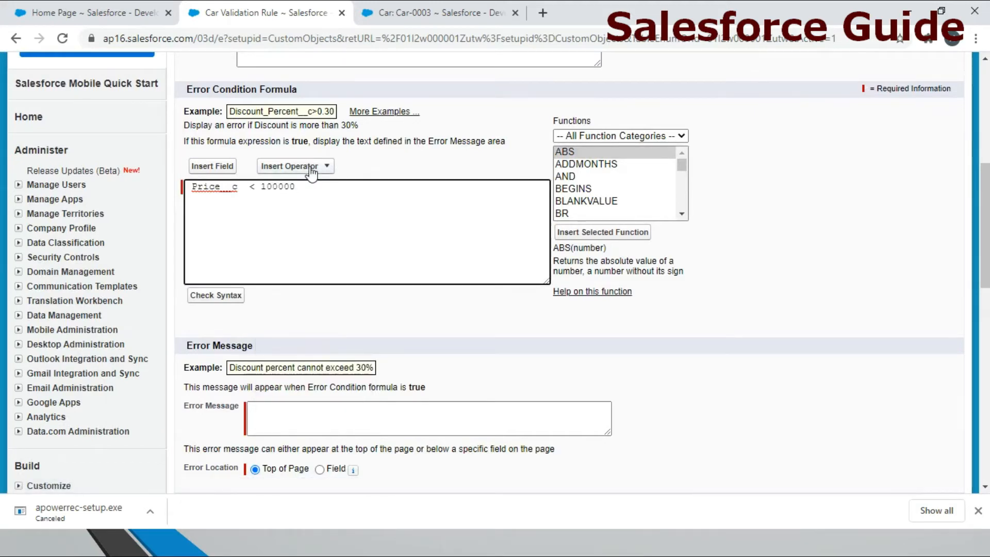
{"action": "scroll", "coordinate": [310, 224], "scroll_direction": "down", "scroll_amount": 3}
{"action": "left_click", "coordinate": [224, 149]}
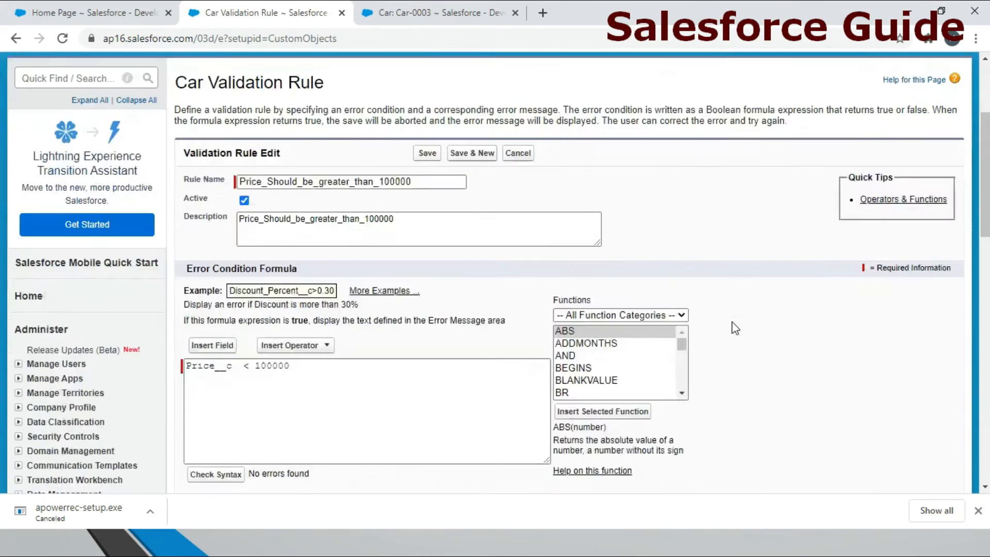
Enter the error message "Price should be greater than 100000", keep its location at Top of Page, and save the validation rule
{"action": "scroll", "coordinate": [735, 328], "scroll_direction": "down", "scroll_amount": 2}
{"action": "left_click", "coordinate": [457, 304]}
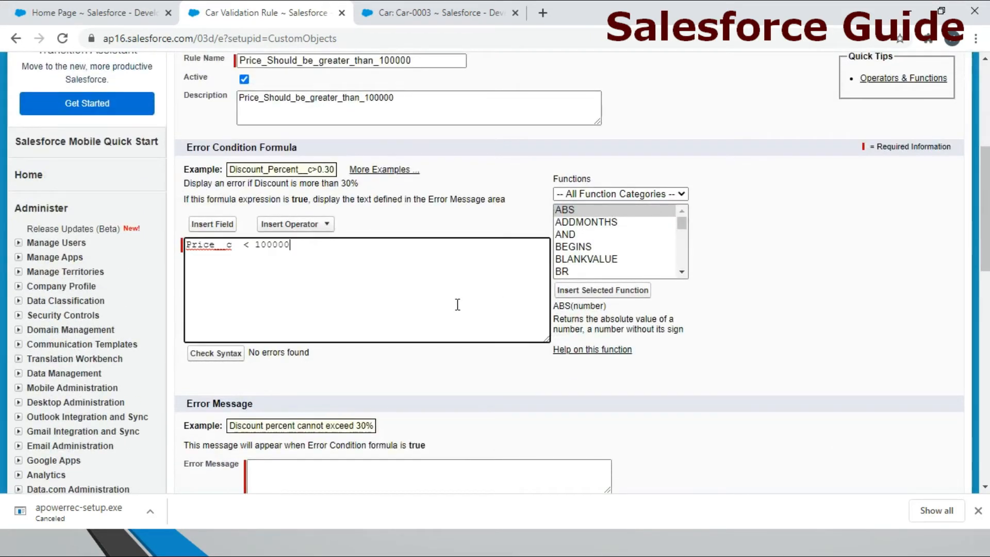
{"action": "key", "text": "ctrl+a"}
{"action": "scroll", "coordinate": [453, 287], "scroll_direction": "down", "scroll_amount": 1}
{"action": "left_click", "coordinate": [311, 416]}
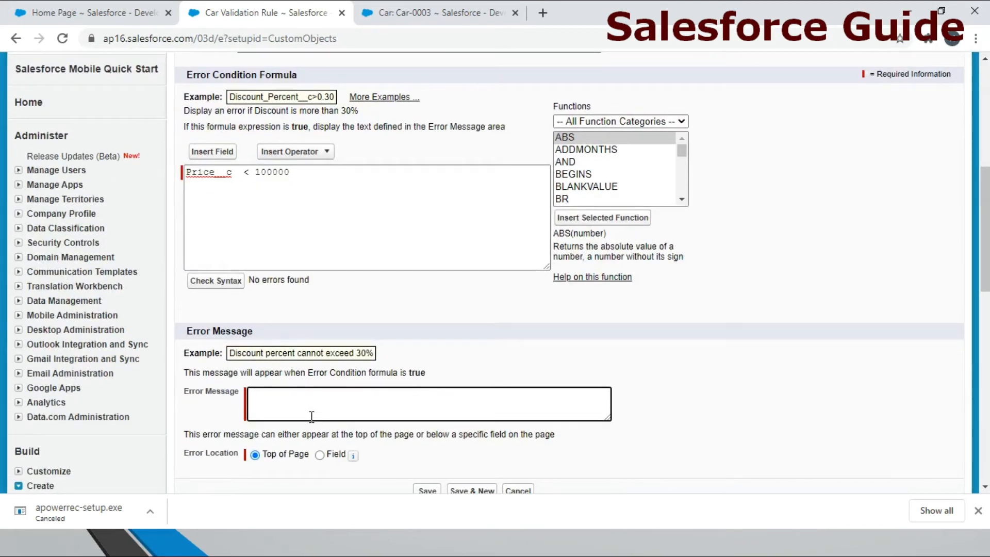
{"action": "type", "text": "Price should be greater than 100000"}
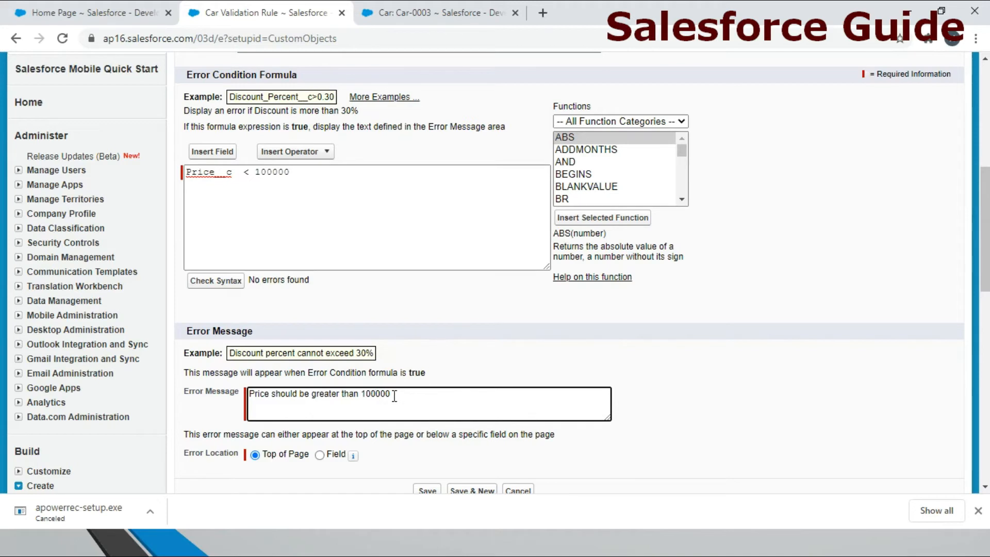
{"action": "scroll", "coordinate": [421, 484], "scroll_direction": "down", "scroll_amount": 2}
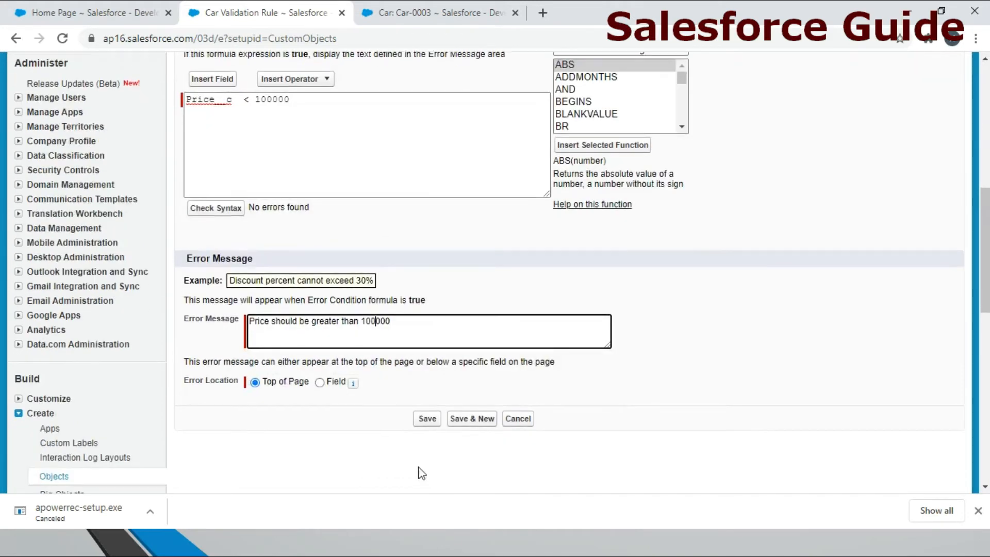
{"action": "left_click", "coordinate": [426, 419]}
Review the saved validation rule's details and return to the Car-0003 record
{"action": "scroll", "coordinate": [381, 325], "scroll_direction": "down", "scroll_amount": 4}
{"action": "scroll", "coordinate": [382, 326], "scroll_direction": "up", "scroll_amount": 4}
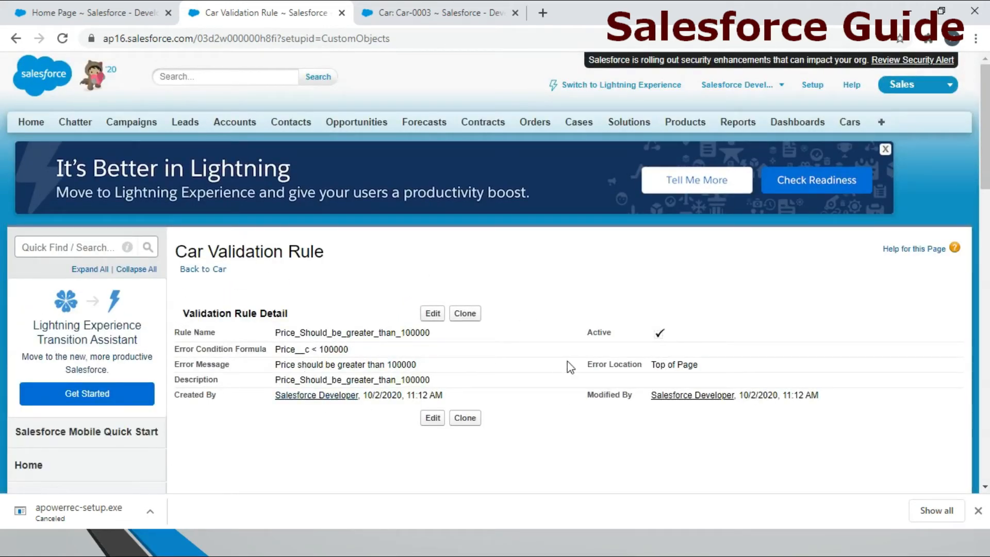
{"action": "left_click", "coordinate": [449, 13]}
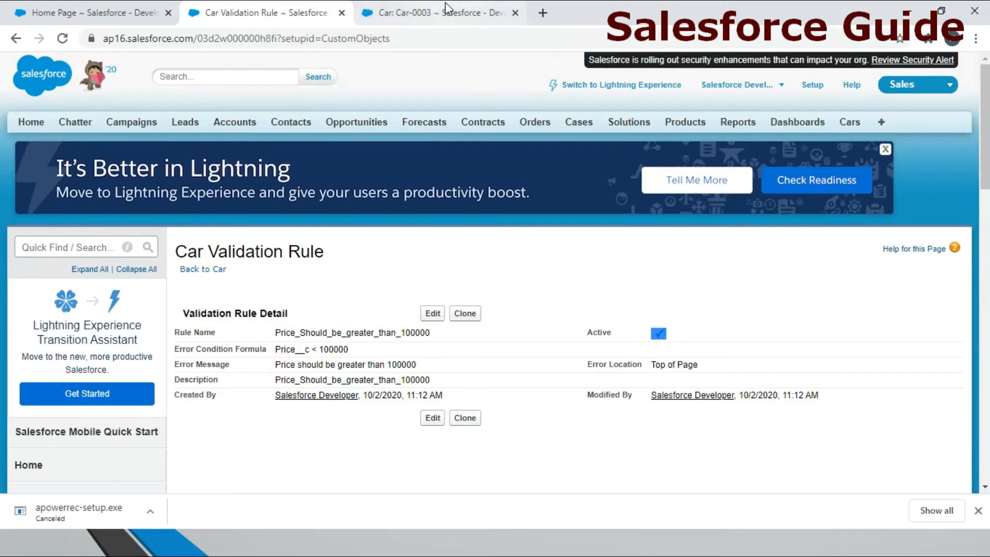
Start a new record from the Cars home page and enter Baleno as its model name
{"action": "left_click", "coordinate": [295, 196]}
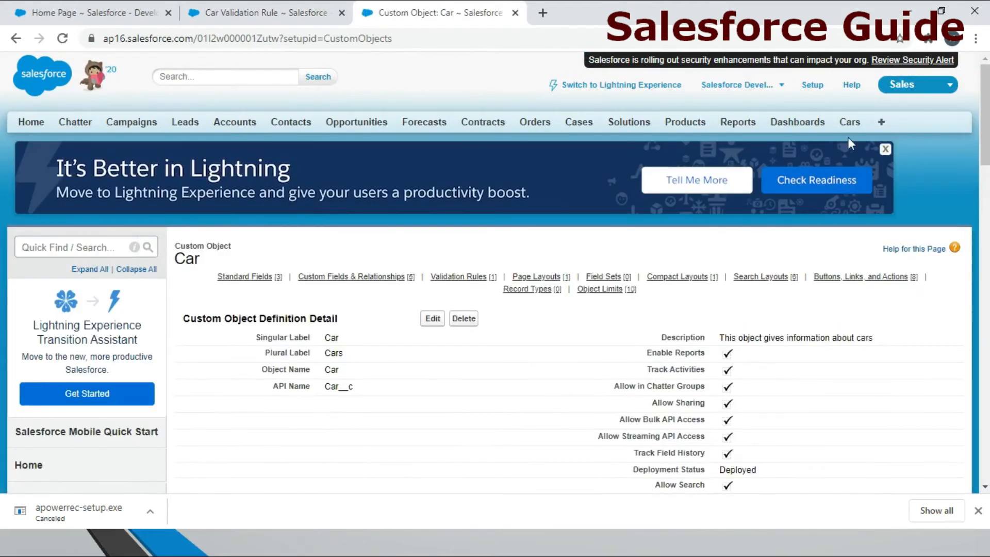
{"action": "left_click", "coordinate": [855, 126]}
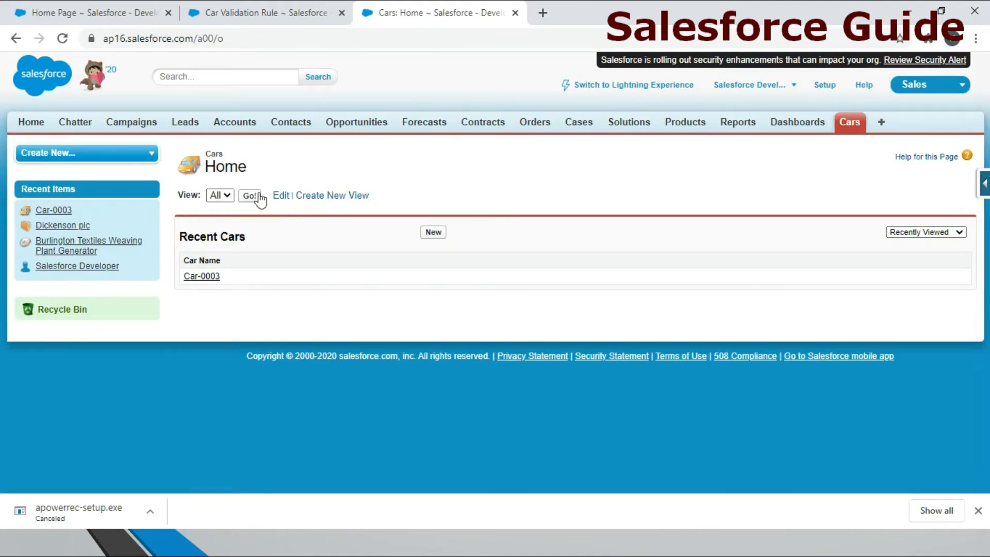
{"action": "left_click", "coordinate": [433, 233]}
{"action": "left_click", "coordinate": [394, 253]}
{"action": "left_click", "coordinate": [393, 295]}
Set the new car's price to 70000 and its number of seats to 4
{"action": "left_click", "coordinate": [389, 271]}
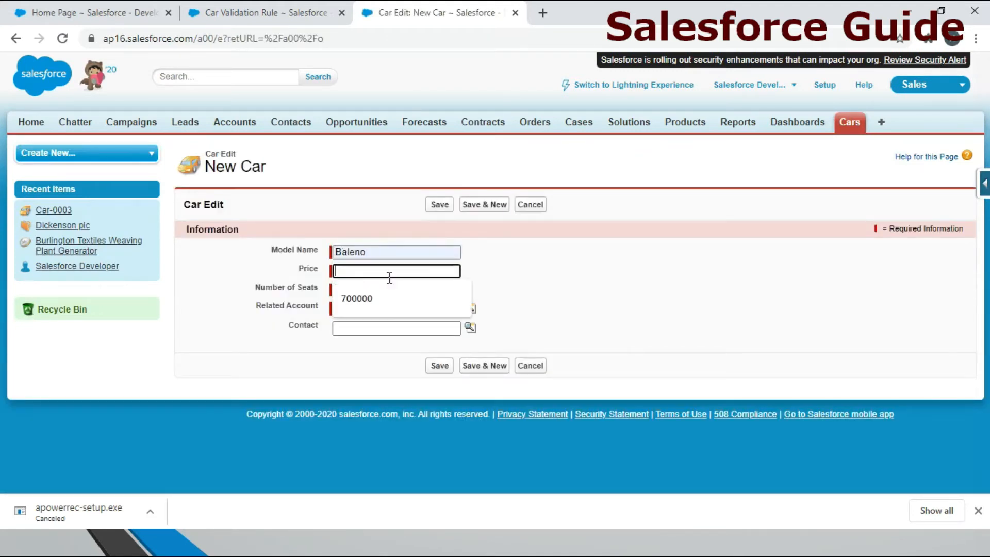
{"action": "type", "text": "70000"}
{"action": "key", "text": "Tab"}
{"action": "left_click", "coordinate": [360, 291]}
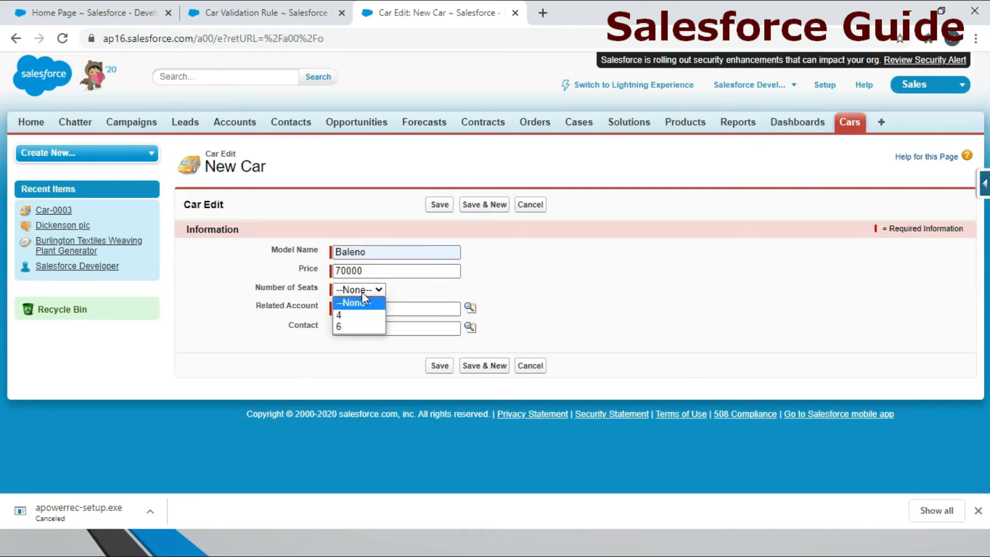
{"action": "left_click", "coordinate": [360, 319]}
Try to find a related account for the car by searching the account lookup for "r"
{"action": "left_click", "coordinate": [469, 307]}
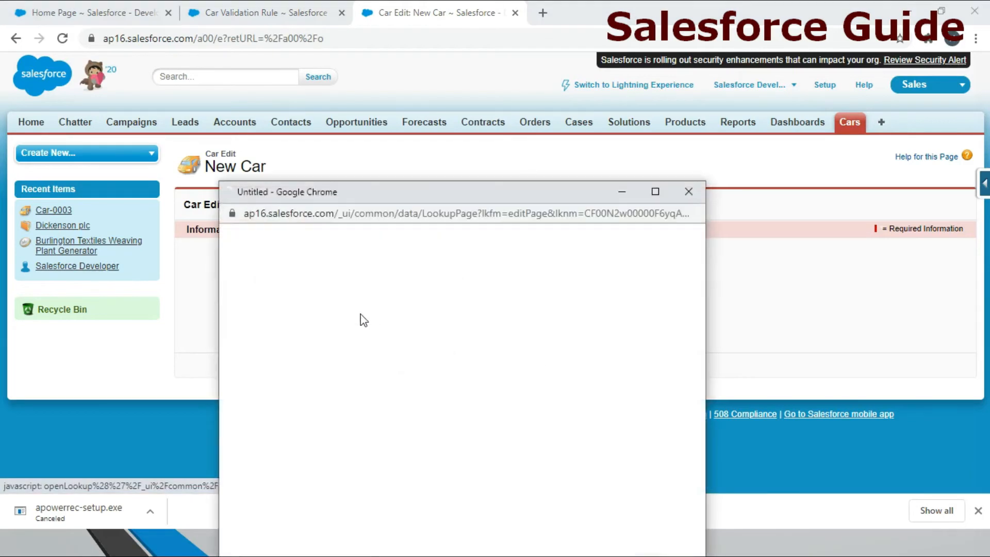
{"action": "type", "text": "re"}
{"action": "left_click", "coordinate": [285, 301]}
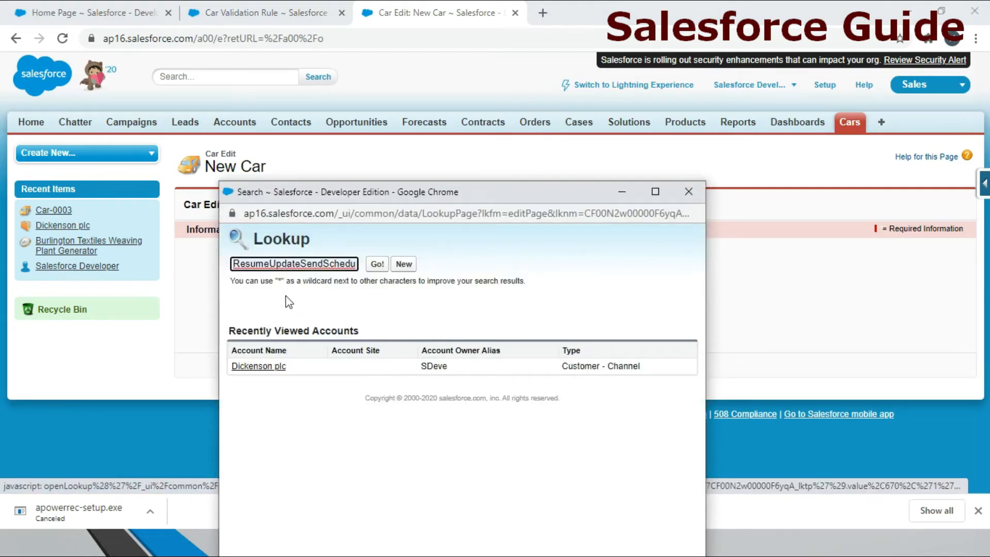
{"action": "double_click", "coordinate": [299, 264]}
{"action": "key", "text": "BackSpace"}
{"action": "type", "text": "r"}
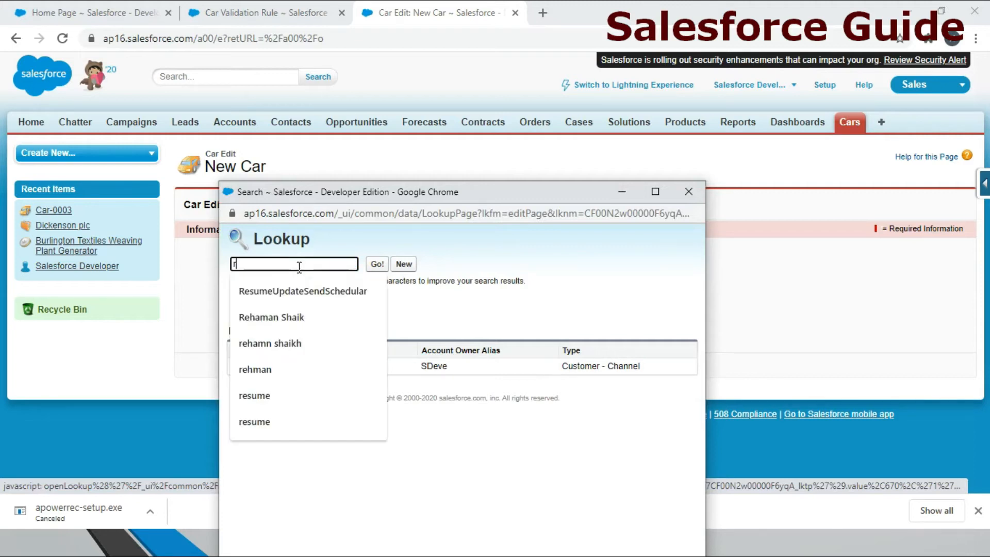
{"action": "key", "text": "Return"}
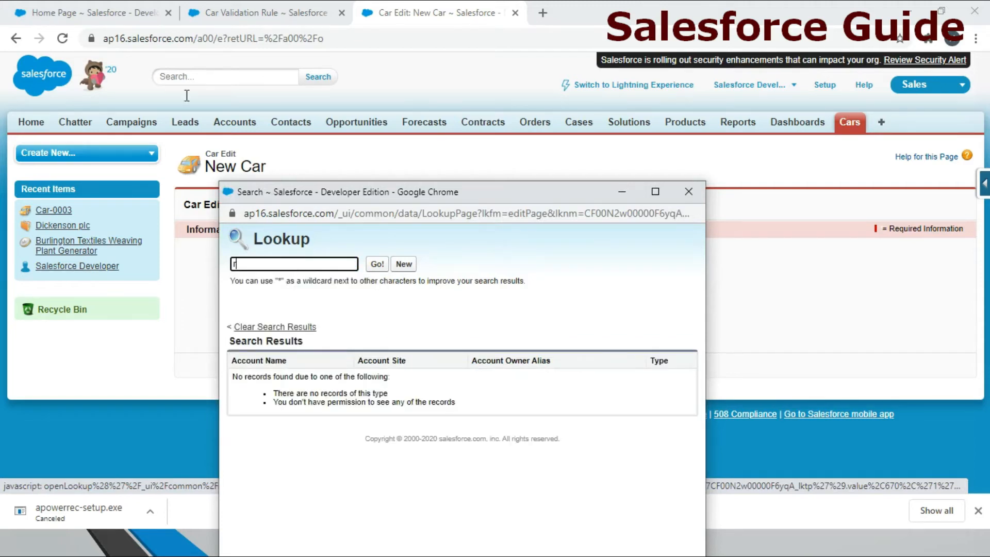
{"action": "key", "text": "BackSpace"}
{"action": "type", "text": "w"}
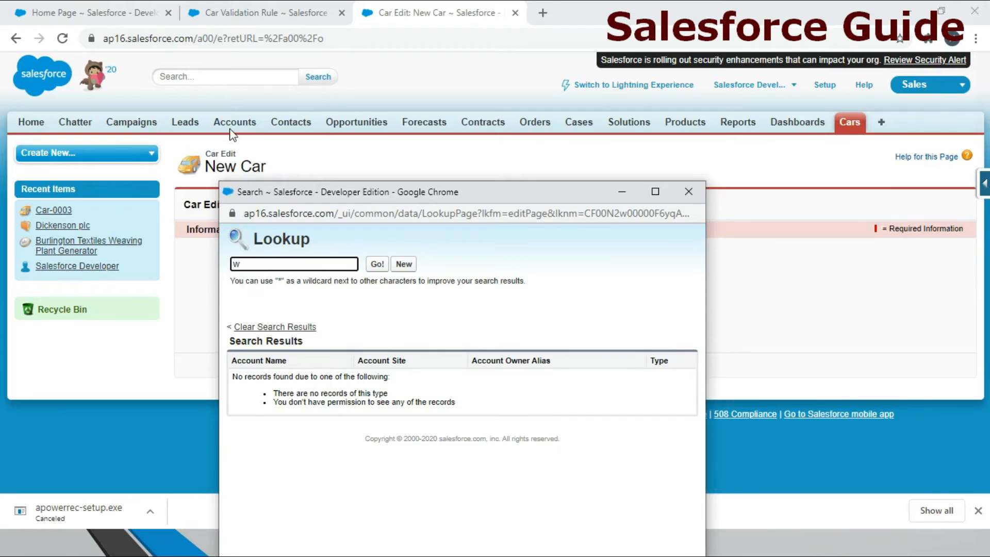
Open the All Accounts list in a separate browser tab and copy the account name sForce
{"action": "left_click", "coordinate": [237, 129]}
{"action": "left_click", "coordinate": [243, 123], "text": "ctrl"}
{"action": "left_click", "coordinate": [542, 14]}
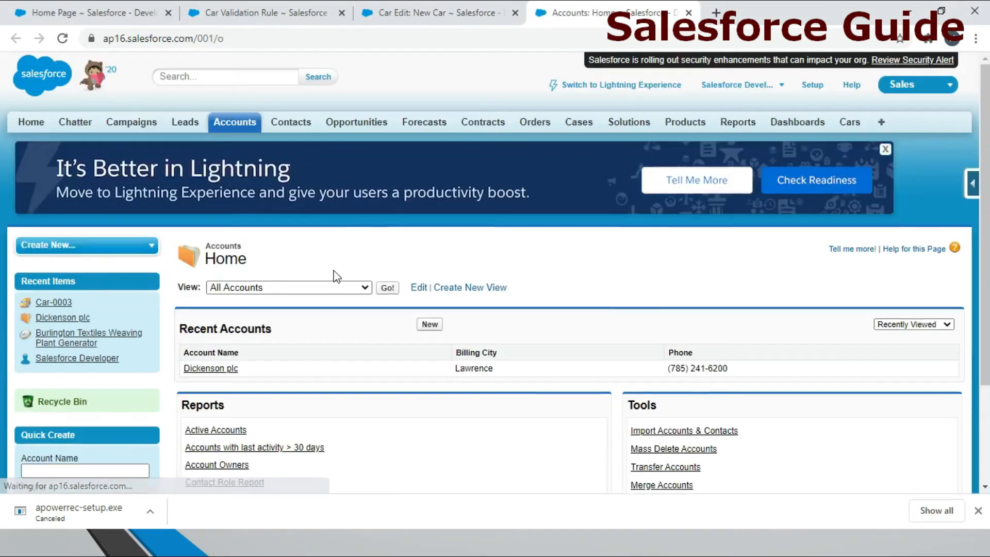
{"action": "scroll", "coordinate": [336, 276], "scroll_direction": "down", "scroll_amount": 3}
{"action": "left_click", "coordinate": [386, 156]}
{"action": "scroll", "coordinate": [304, 335], "scroll_direction": "down", "scroll_amount": 2}
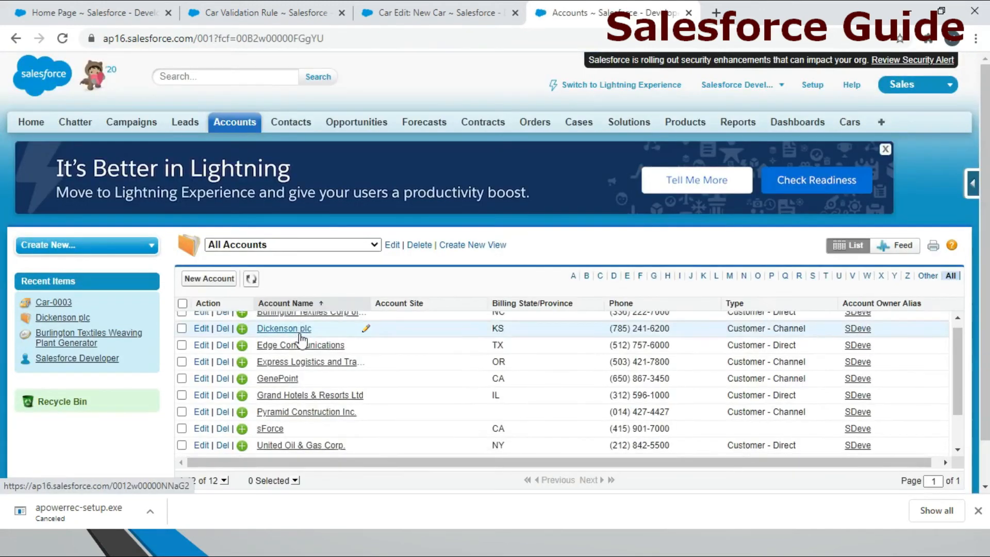
{"action": "scroll", "coordinate": [302, 341], "scroll_direction": "down", "scroll_amount": 1}
{"action": "double_click", "coordinate": [270, 380]}
{"action": "key", "text": "ctrl+c"}
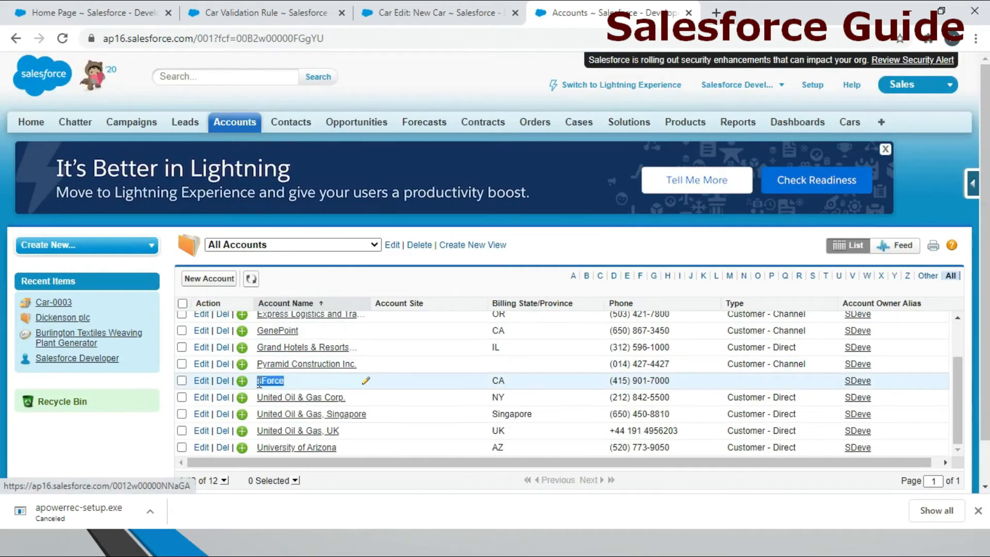
Return to the new car form, search the account lookup for sForce and select it as the related account
{"action": "left_click", "coordinate": [519, 7]}
{"action": "left_click", "coordinate": [470, 308]}
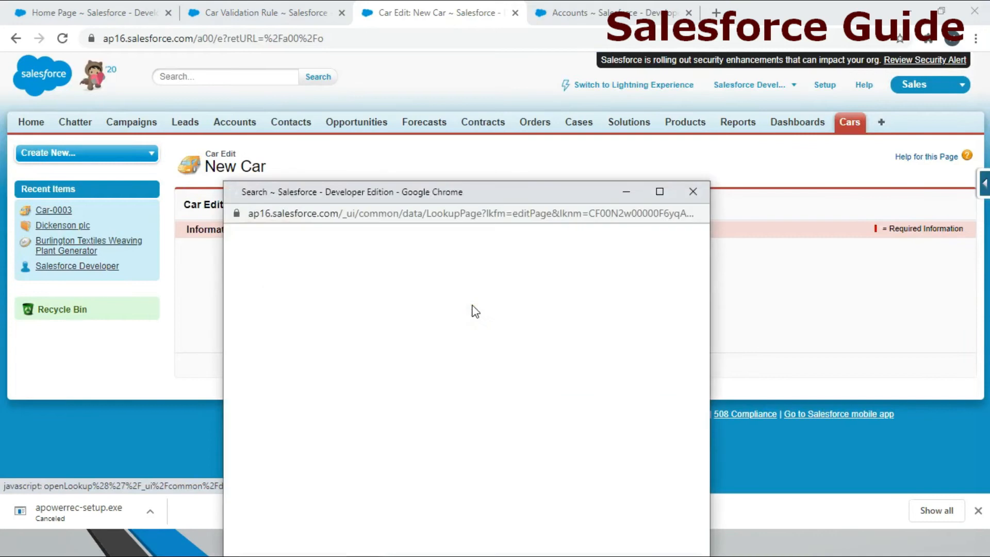
{"action": "key", "text": "ctrl+v"}
{"action": "left_click", "coordinate": [380, 267]}
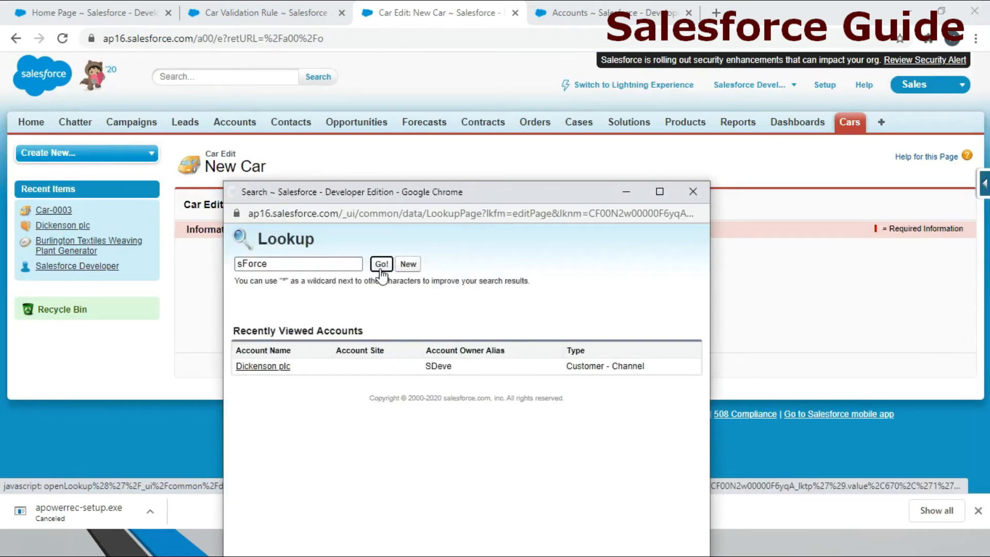
{"action": "left_click", "coordinate": [245, 378]}
Search the contact lookup for "y" and select the matching contact for the new car
{"action": "left_click", "coordinate": [379, 329]}
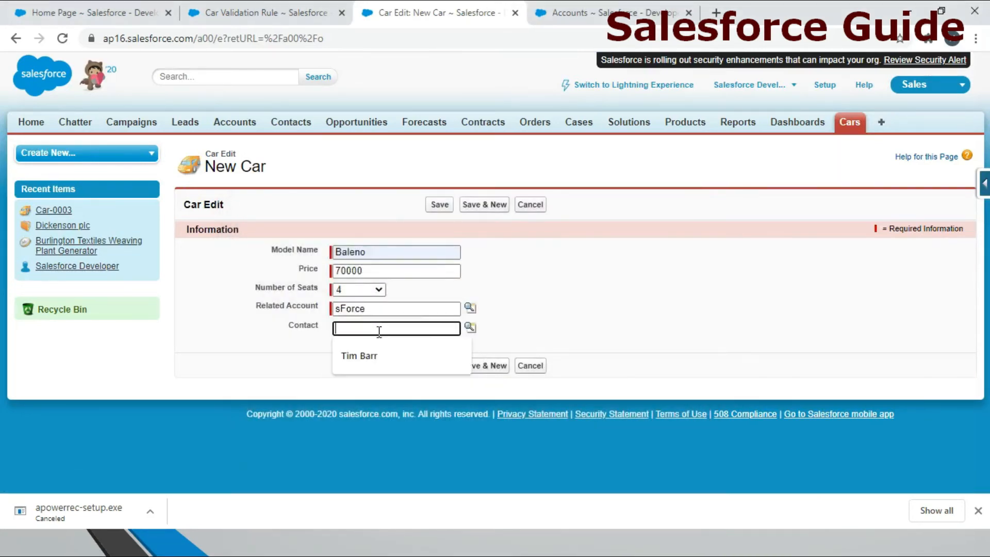
{"action": "left_click", "coordinate": [469, 327]}
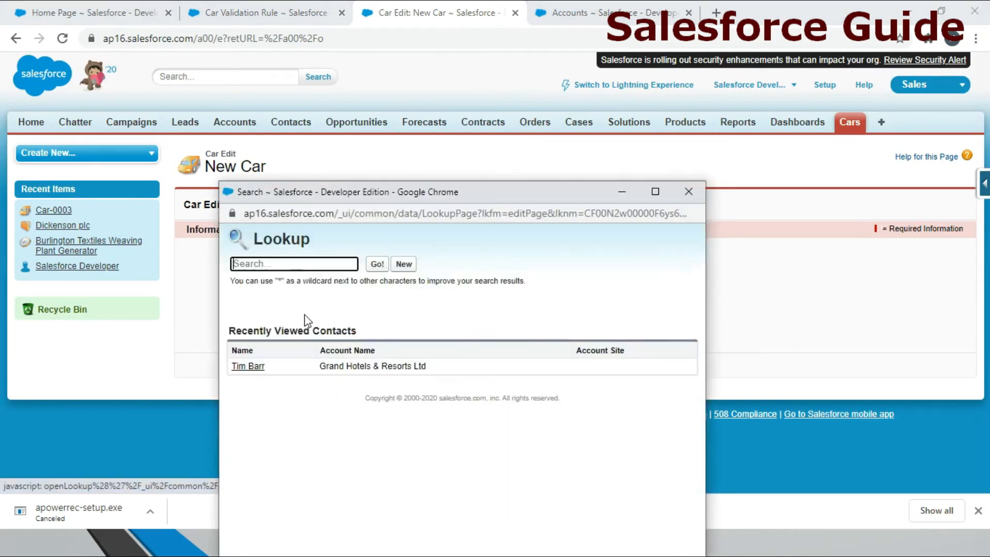
{"action": "type", "text": "y"}
{"action": "key", "text": "Return"}
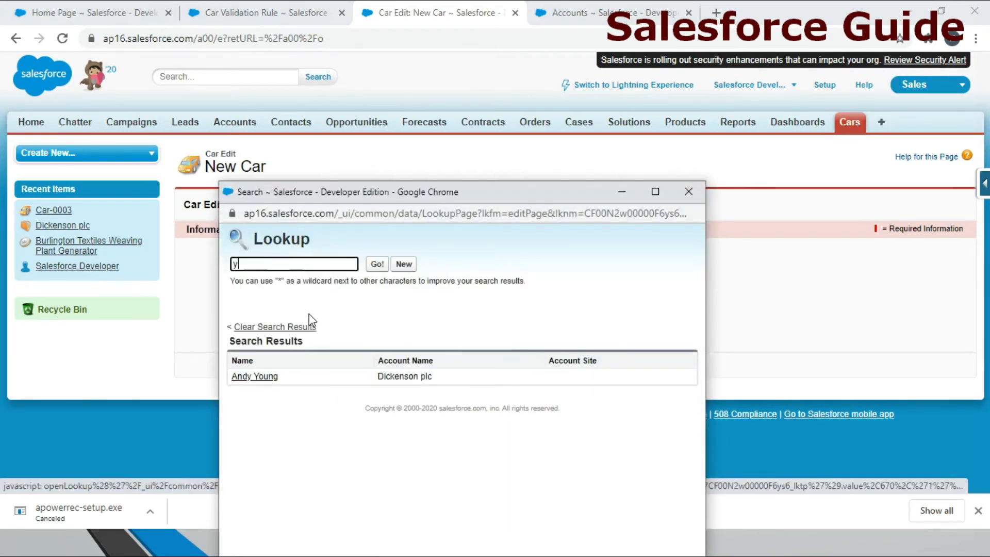
{"action": "left_click", "coordinate": [265, 381]}
Try to save the Baleno car with its price under 100000 to test the validation rule, and highlight the resulting error message
{"action": "left_click_drag", "start_coordinate": [365, 271], "coordinate": [329, 278]}
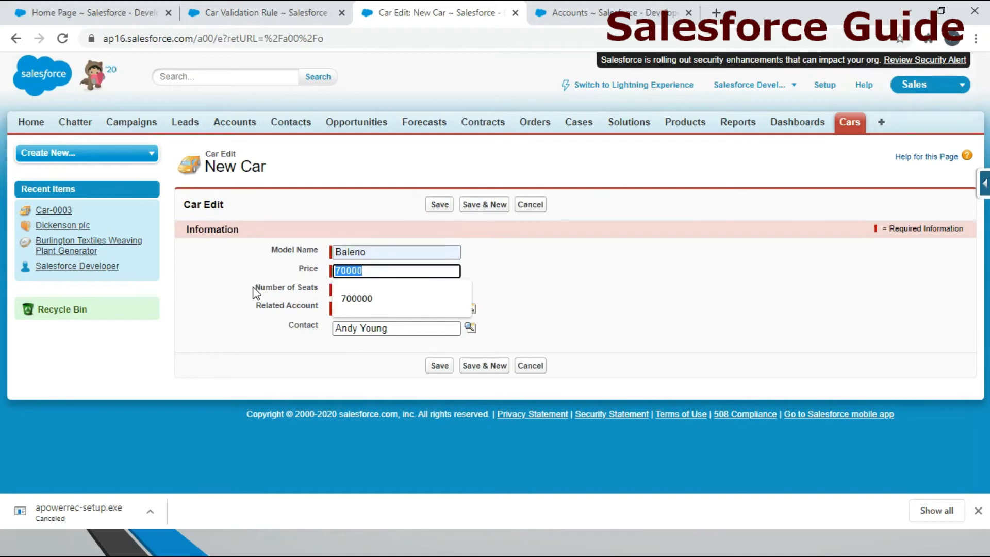
{"action": "left_click", "coordinate": [444, 367]}
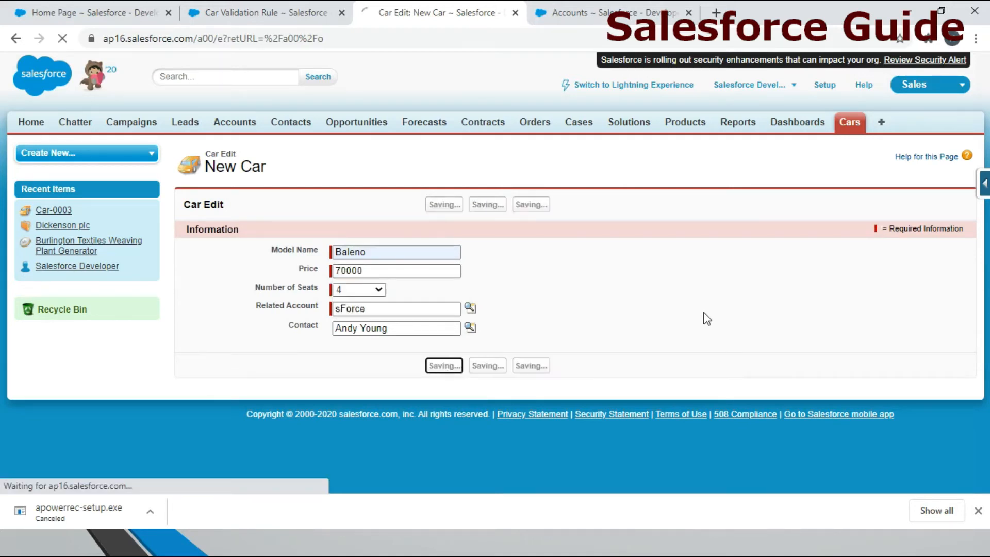
{"action": "left_click_drag", "start_coordinate": [501, 246], "coordinate": [654, 251]}
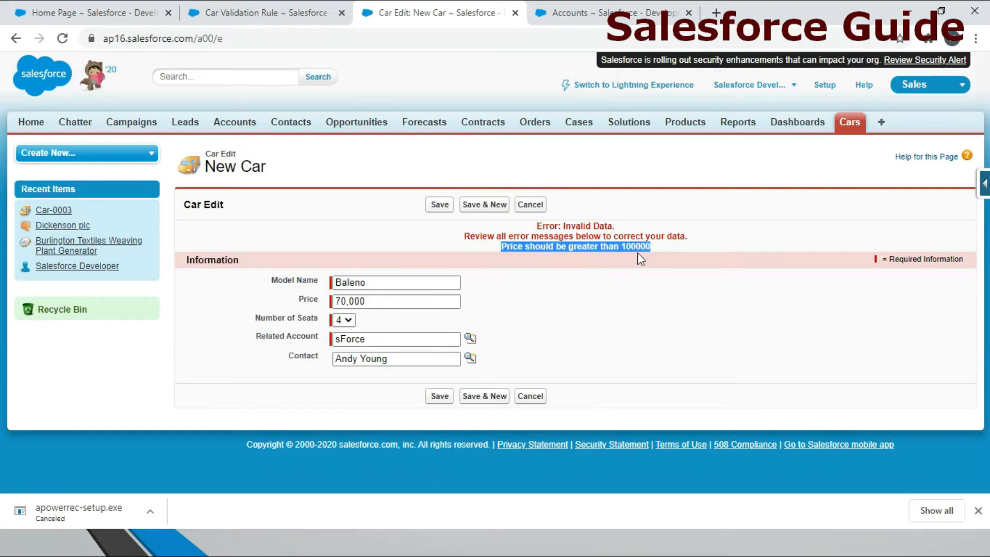
Change the Baleno car's price to 170,000 and save the record
{"action": "left_click", "coordinate": [359, 301]}
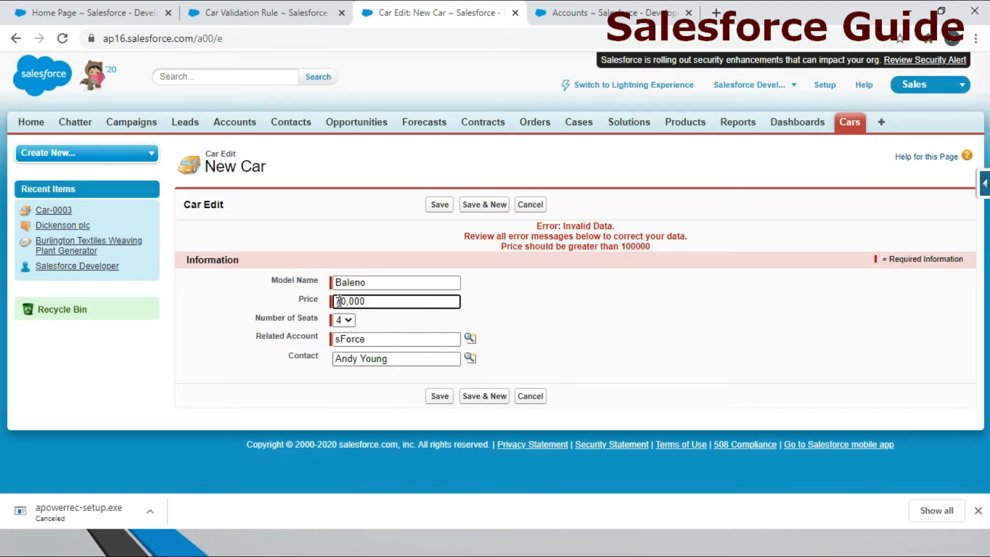
{"action": "type", "text": "1"}
{"action": "left_click", "coordinate": [440, 205]}
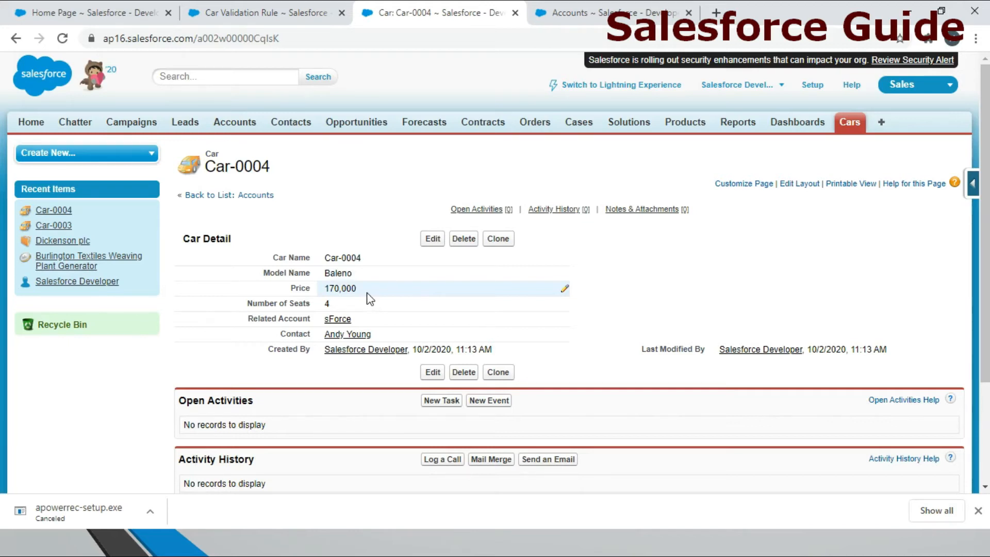
Open the Car price validation rule for editing, look through its settings and return to the Car-0004 record
{"action": "left_click", "coordinate": [582, 10]}
{"action": "left_click", "coordinate": [412, 11]}
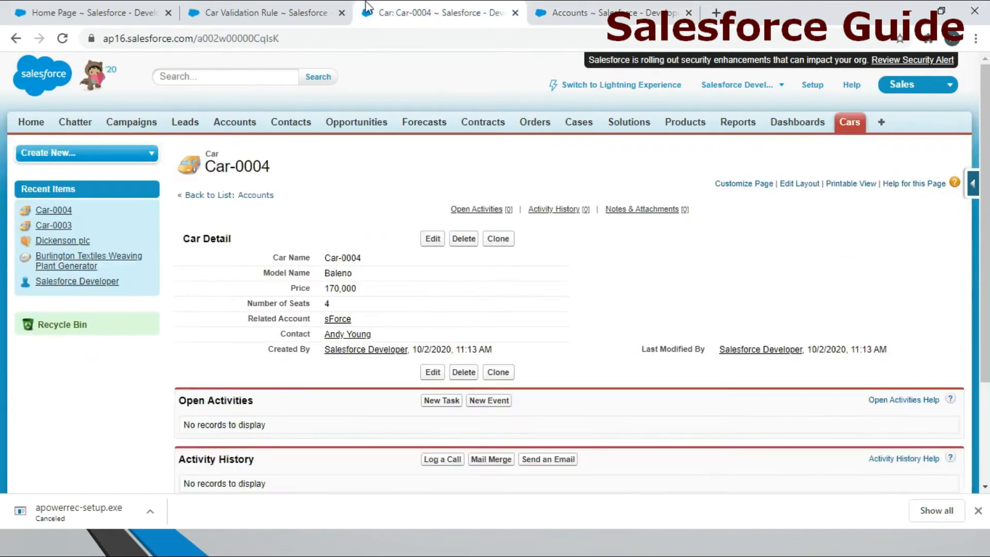
{"action": "left_click", "coordinate": [223, 8]}
{"action": "left_click", "coordinate": [431, 313]}
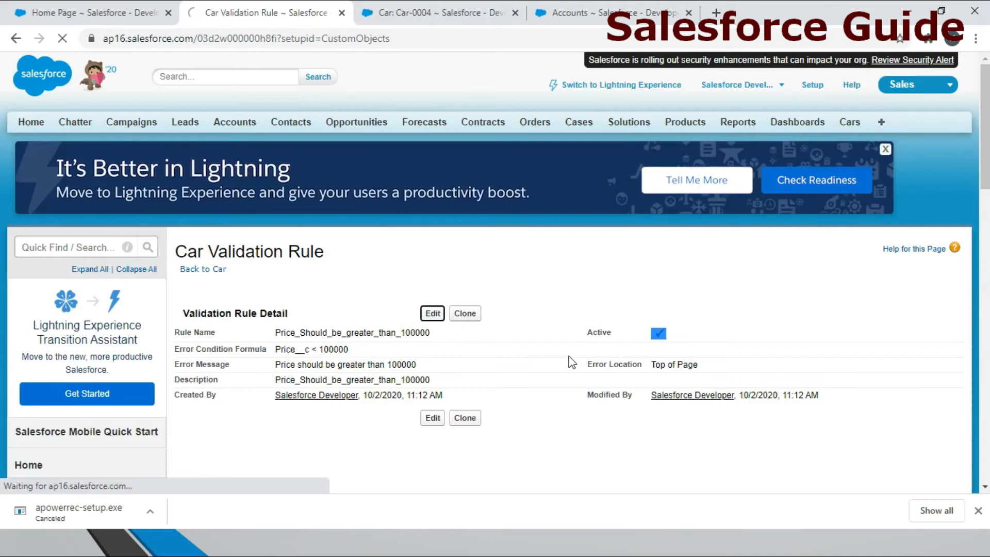
{"action": "scroll", "coordinate": [569, 364], "scroll_direction": "down", "scroll_amount": 6}
{"action": "scroll", "coordinate": [569, 364], "scroll_direction": "up", "scroll_amount": 5}
{"action": "left_click", "coordinate": [521, 10]}
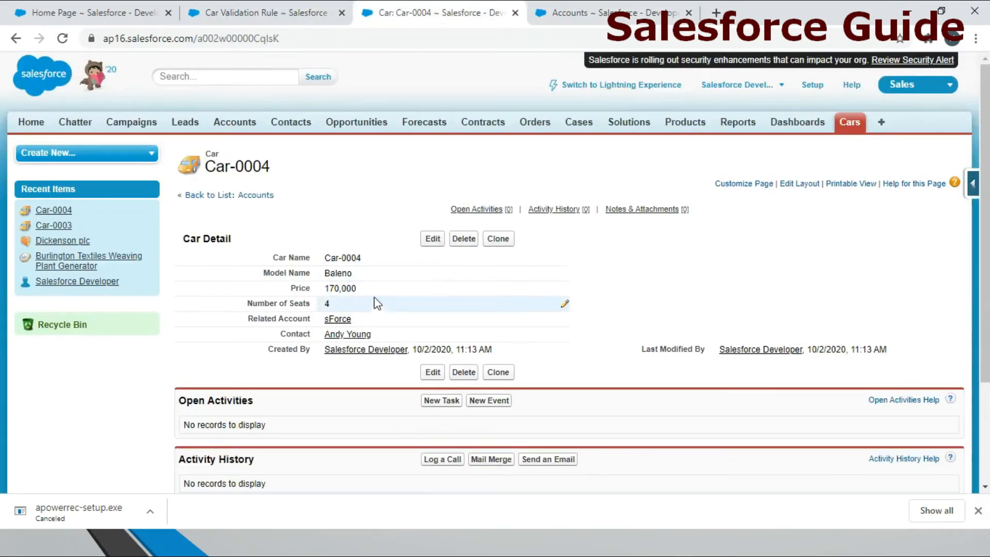
Edit Car-0004's price to 70,000, try to save it, and highlight the validation rule's error message
{"action": "left_click", "coordinate": [434, 240]}
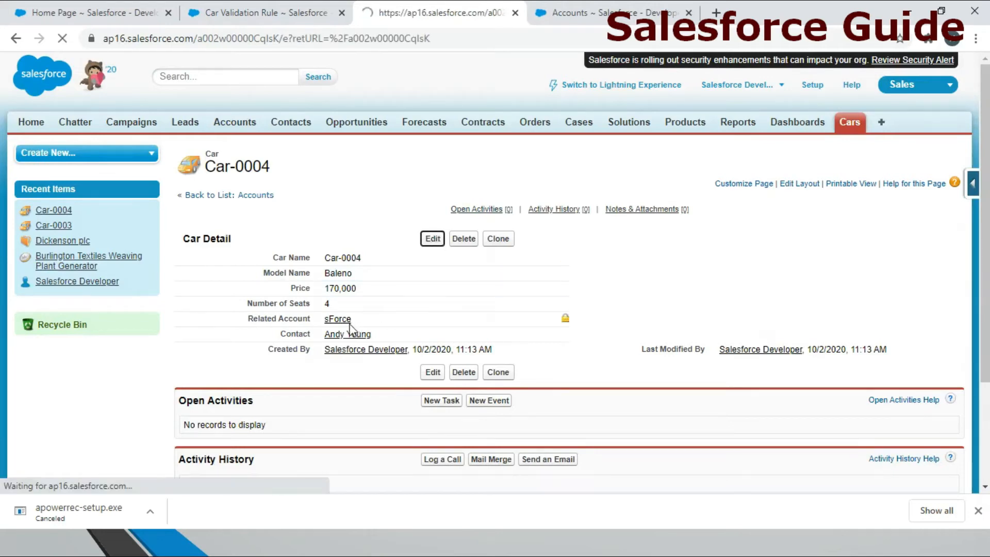
{"action": "left_click", "coordinate": [335, 286]}
{"action": "key", "text": "Delete"}
{"action": "left_click", "coordinate": [440, 205]}
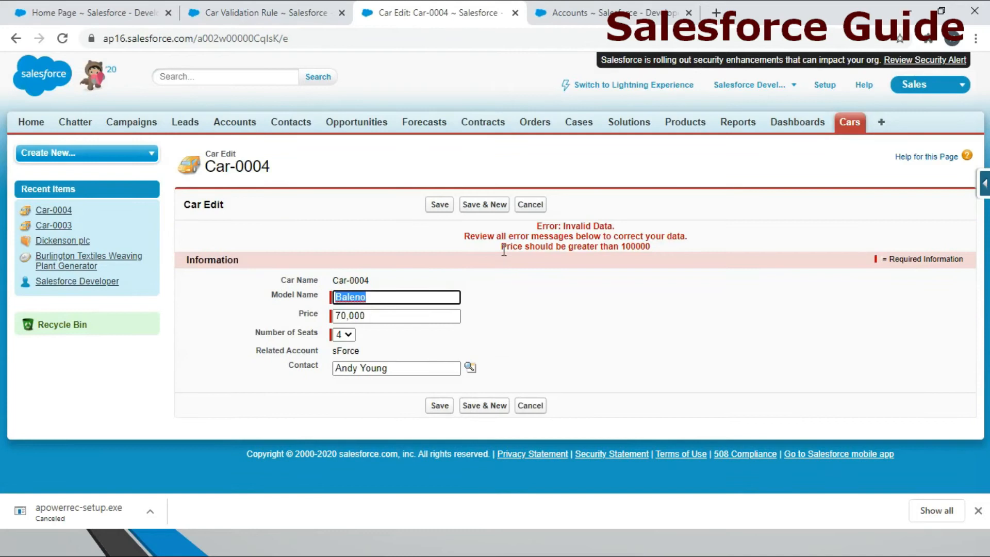
{"action": "left_click_drag", "start_coordinate": [502, 247], "coordinate": [701, 258]}
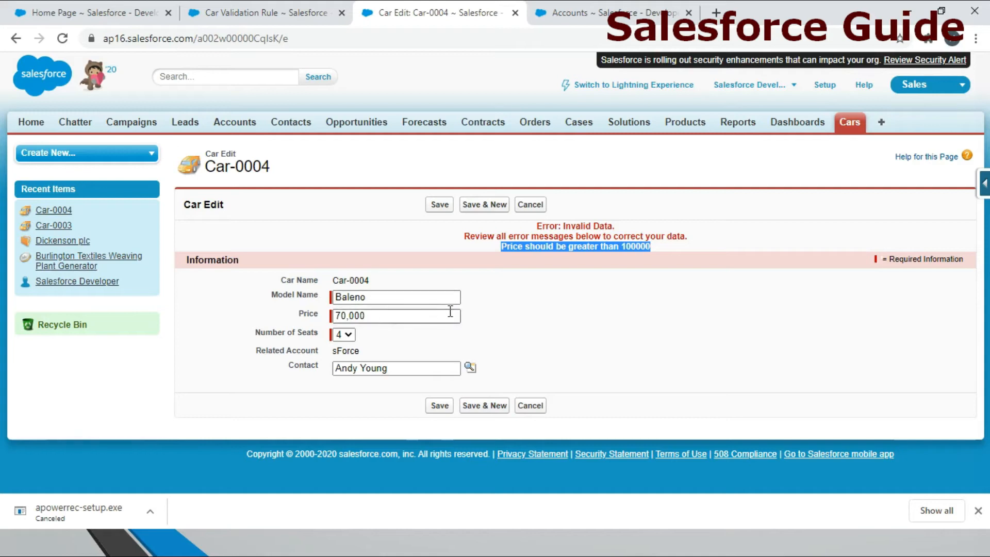
Change the validation rule's error location to the Price field and save the rule
{"action": "left_click", "coordinate": [266, 12]}
{"action": "scroll", "coordinate": [470, 316], "scroll_direction": "down", "scroll_amount": 10}
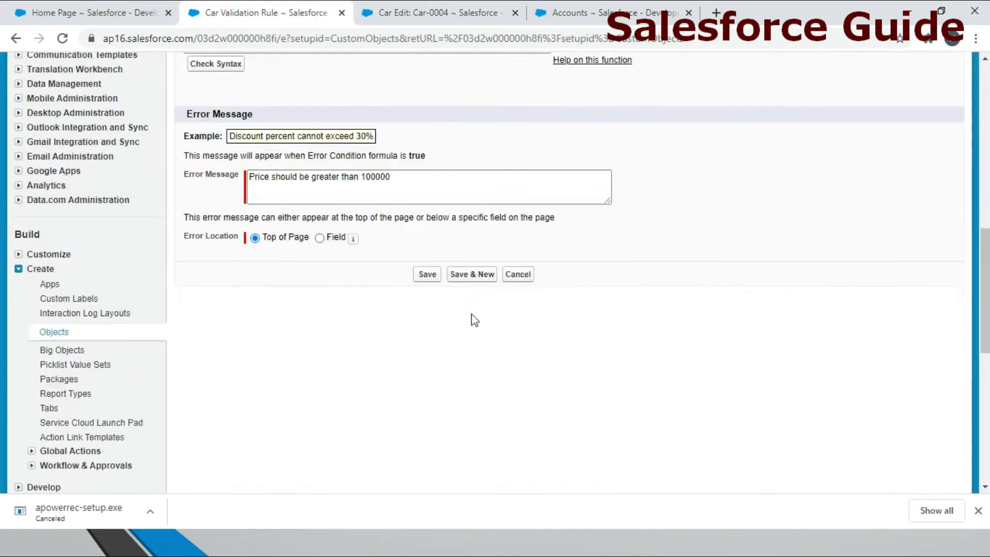
{"action": "left_click", "coordinate": [320, 237]}
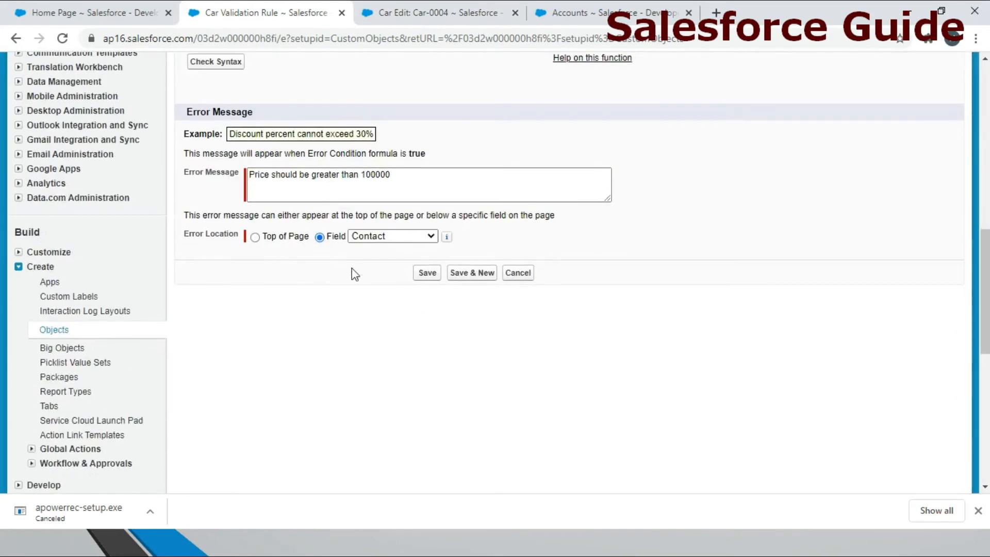
{"action": "left_click", "coordinate": [382, 237]}
{"action": "left_click", "coordinate": [382, 286]}
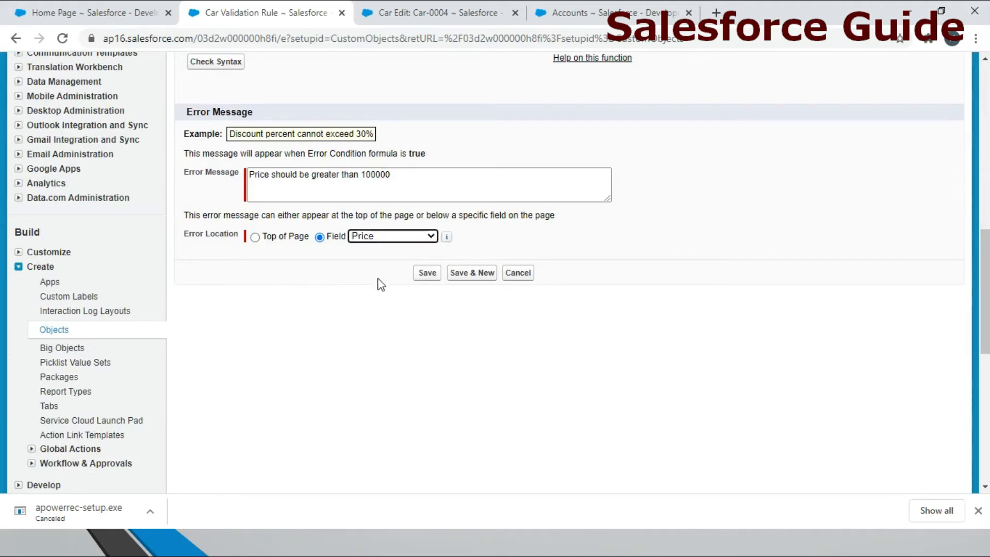
{"action": "left_click", "coordinate": [428, 274]}
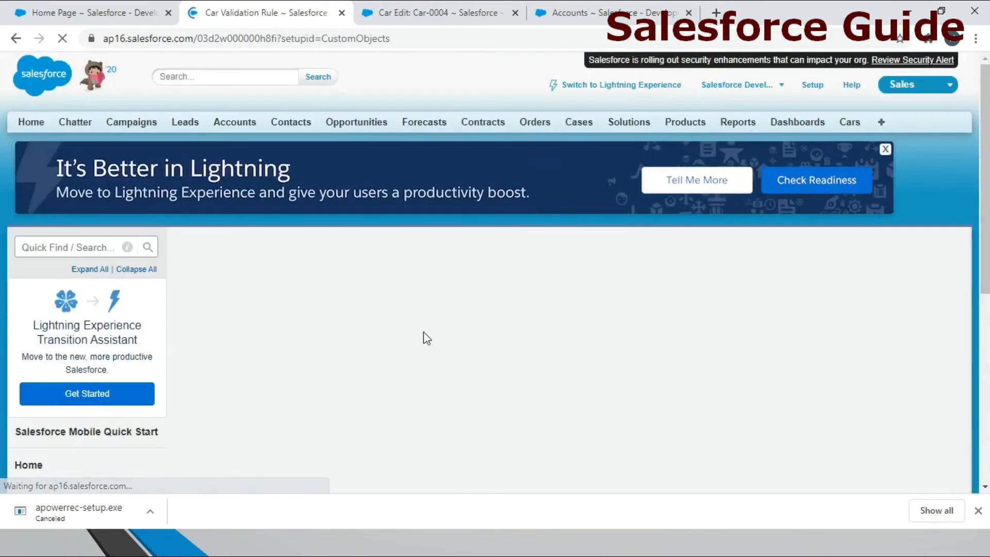
Review the saved validation rule and try saving the open Car-0004 edit again to test the error location
{"action": "scroll", "coordinate": [427, 338], "scroll_direction": "down", "scroll_amount": 3}
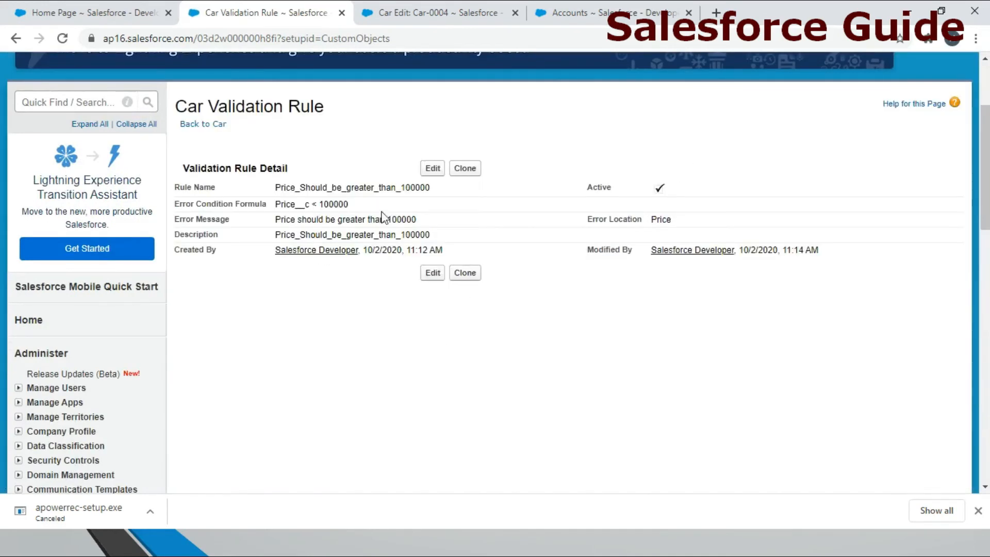
{"action": "left_click", "coordinate": [538, 9]}
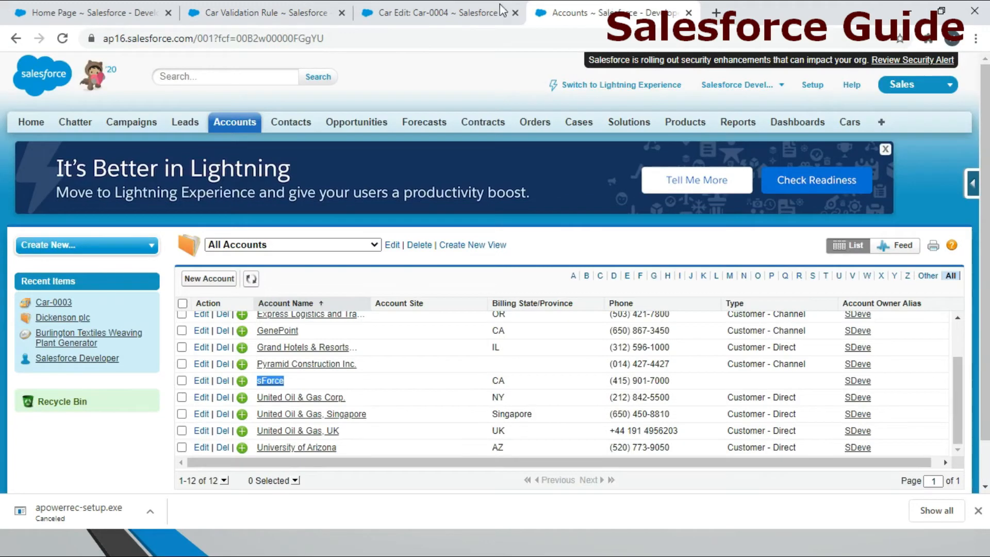
{"action": "left_click", "coordinate": [456, 11]}
{"action": "left_click", "coordinate": [436, 204]}
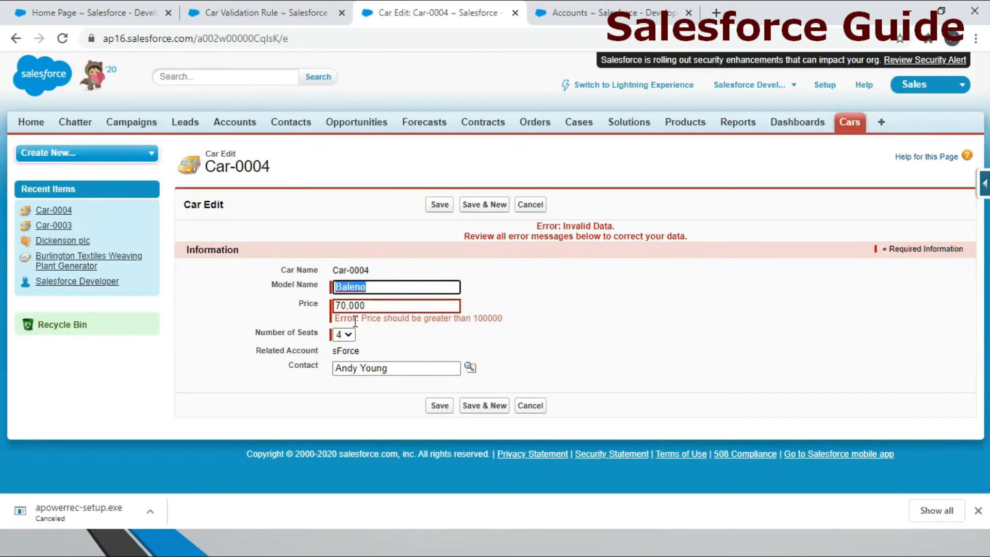
Highlight the error message under the Price field, correct Car-0004's price to 170,000 and save the record
{"action": "left_click_drag", "start_coordinate": [363, 320], "coordinate": [503, 321]}
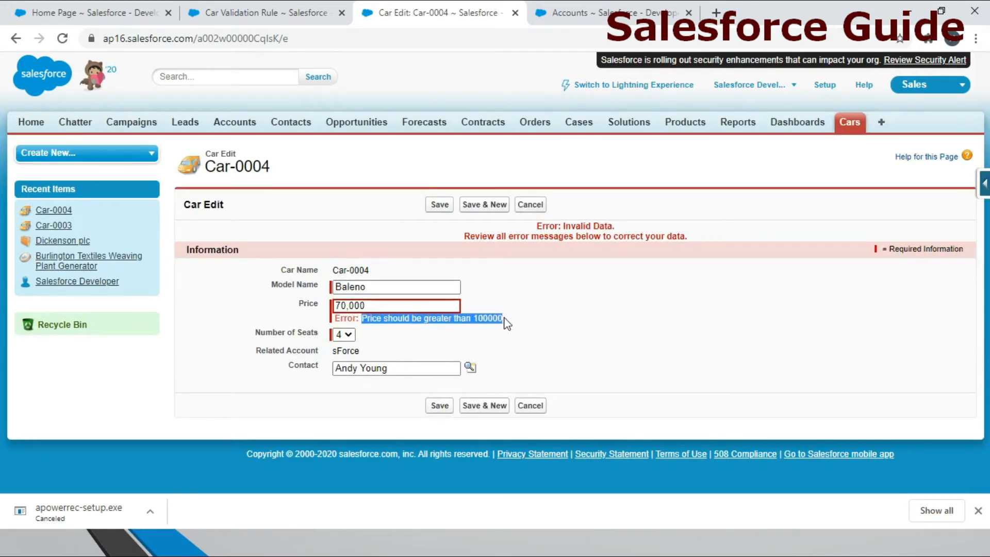
{"action": "left_click", "coordinate": [338, 305]}
{"action": "type", "text": "1"}
{"action": "left_click", "coordinate": [435, 208]}
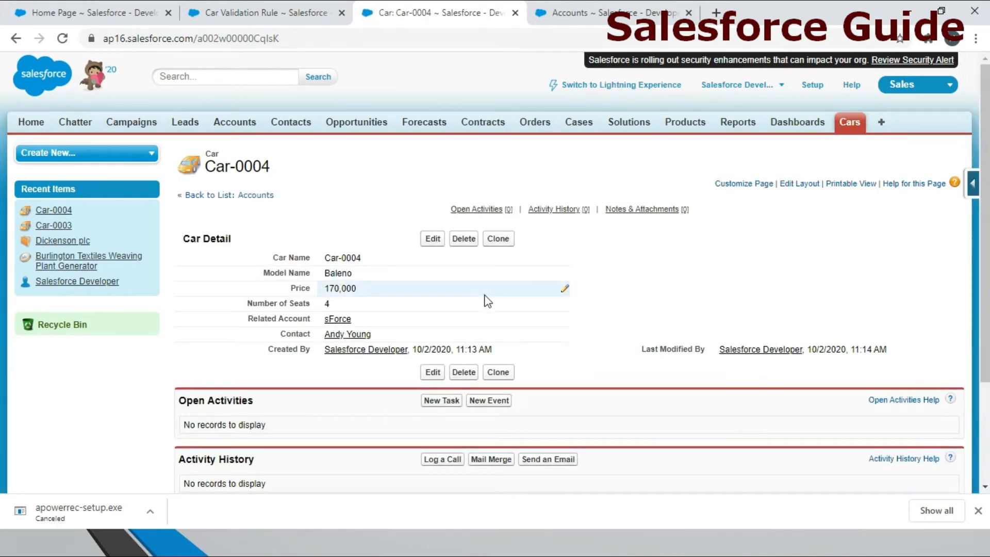
Review the saved Car price validation rule, and switch to the presentation to show the Salesforce Page Layouts slide
{"action": "left_click", "coordinate": [265, 13]}
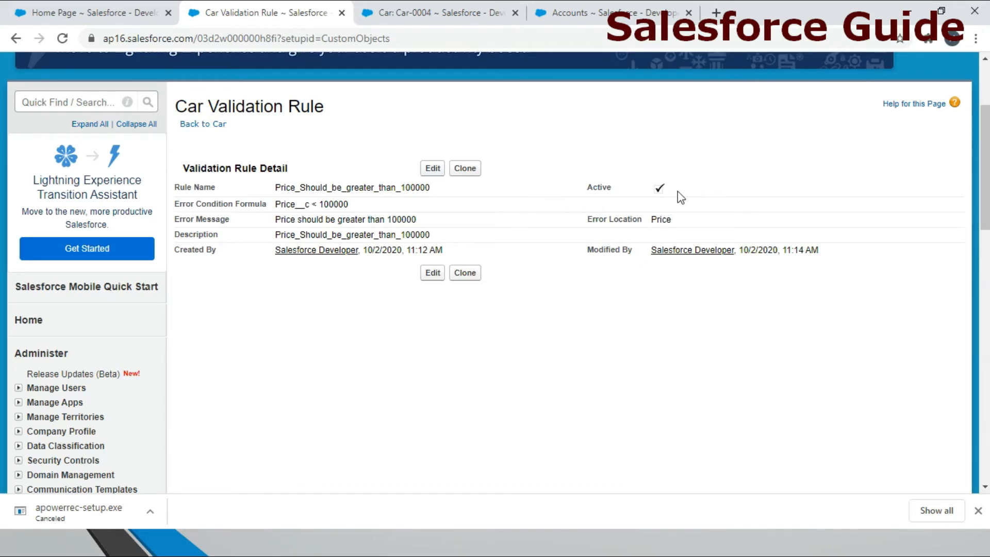
{"action": "key", "text": "alt+Tab"}
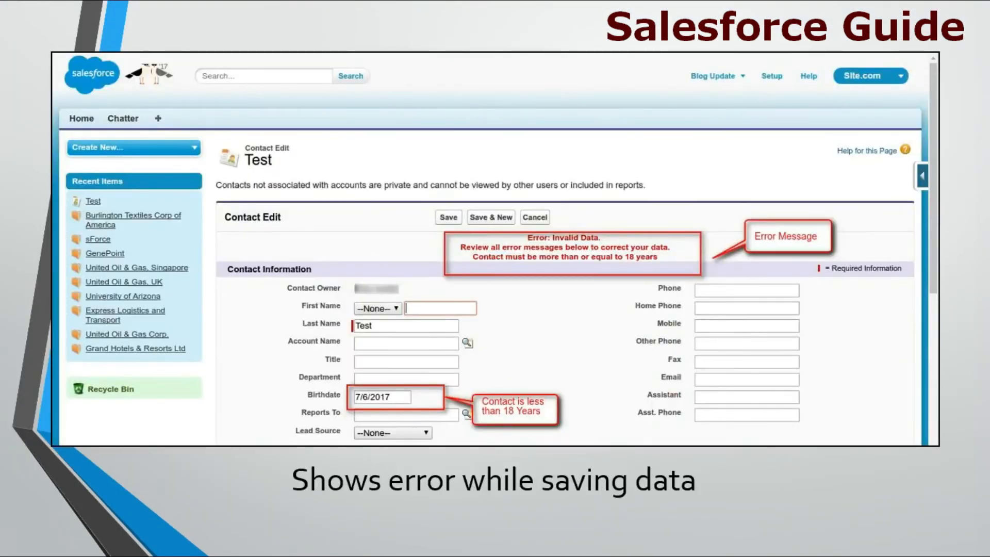
{"action": "key", "text": "Right"}
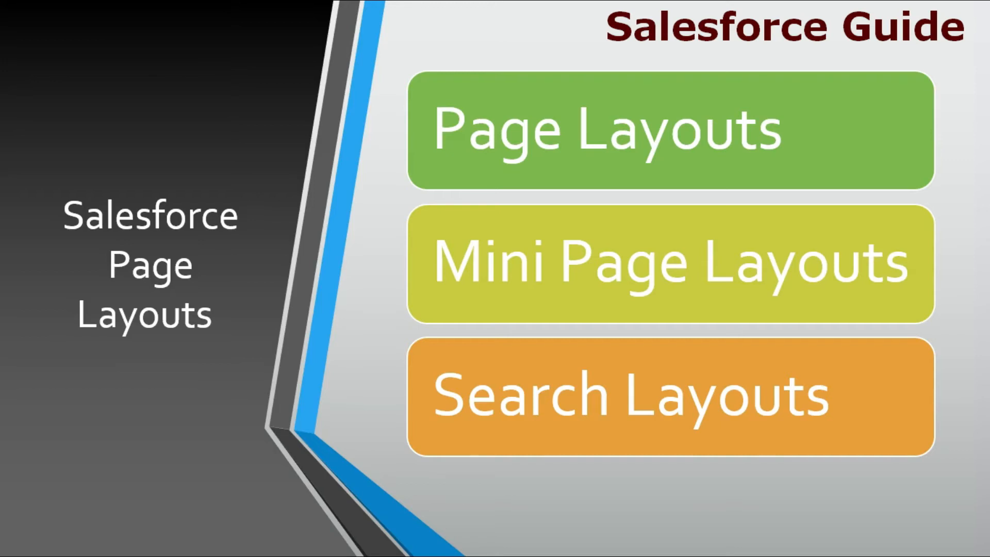
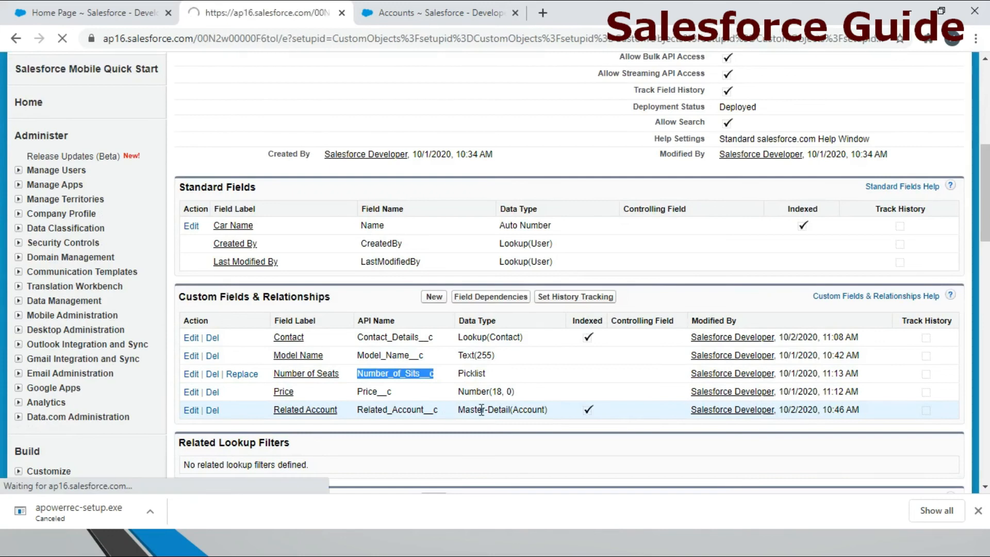
Check the Number of Seats field's edit settings without changing them, and examine the picklist values on its detail page
{"action": "scroll", "coordinate": [481, 410], "scroll_direction": "down", "scroll_amount": 3}
{"action": "scroll", "coordinate": [481, 409], "scroll_direction": "down", "scroll_amount": 2}
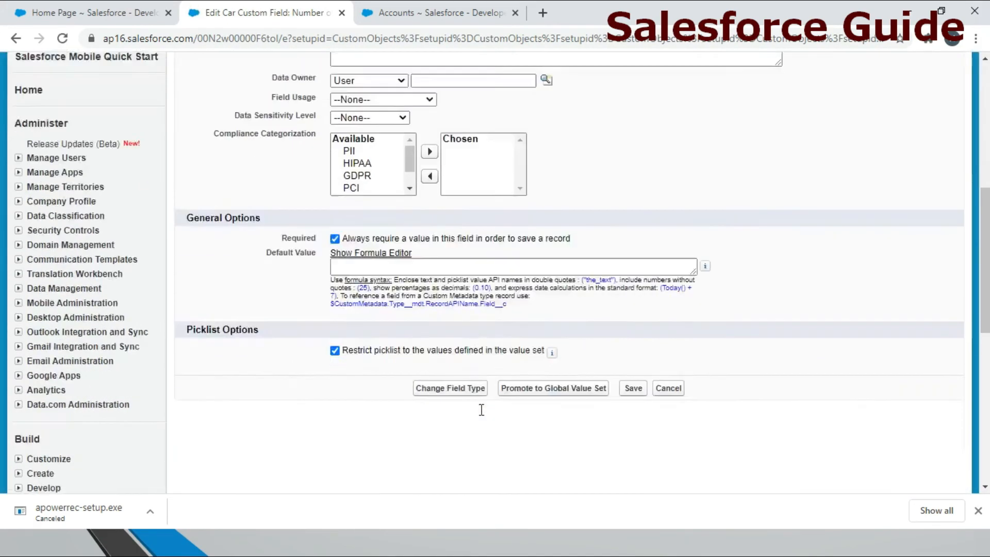
{"action": "scroll", "coordinate": [481, 410], "scroll_direction": "up", "scroll_amount": 5}
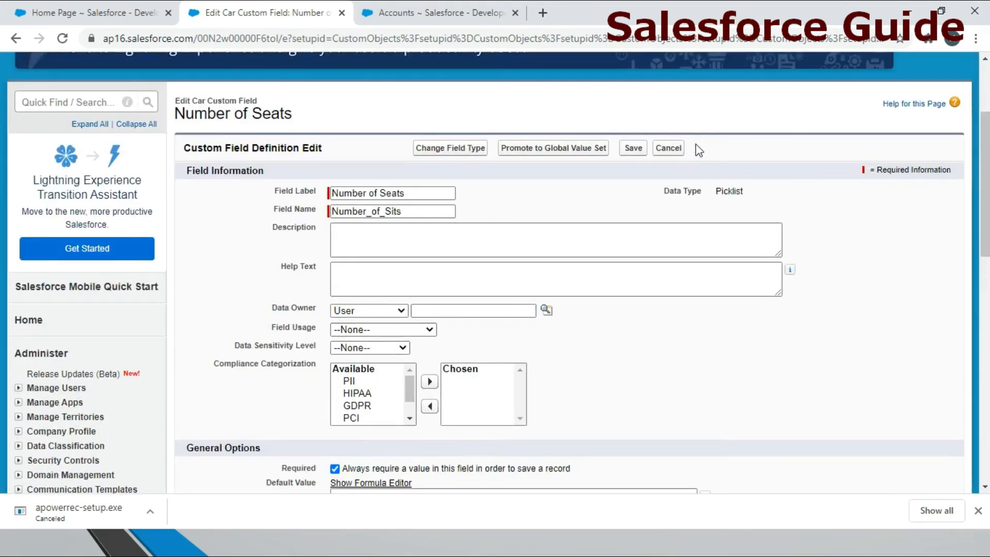
{"action": "left_click", "coordinate": [669, 150]}
{"action": "scroll", "coordinate": [676, 278], "scroll_direction": "down", "scroll_amount": 7}
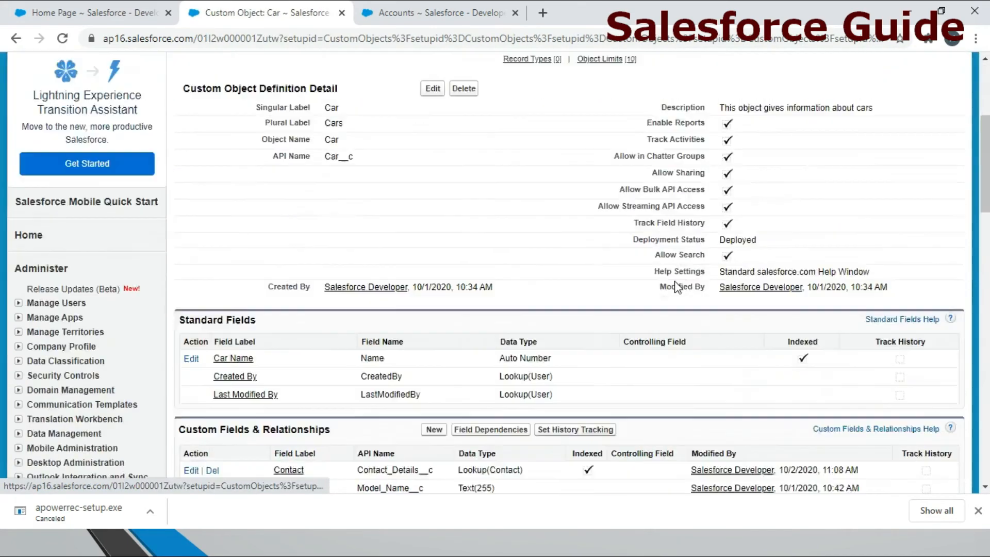
{"action": "left_click", "coordinate": [321, 376]}
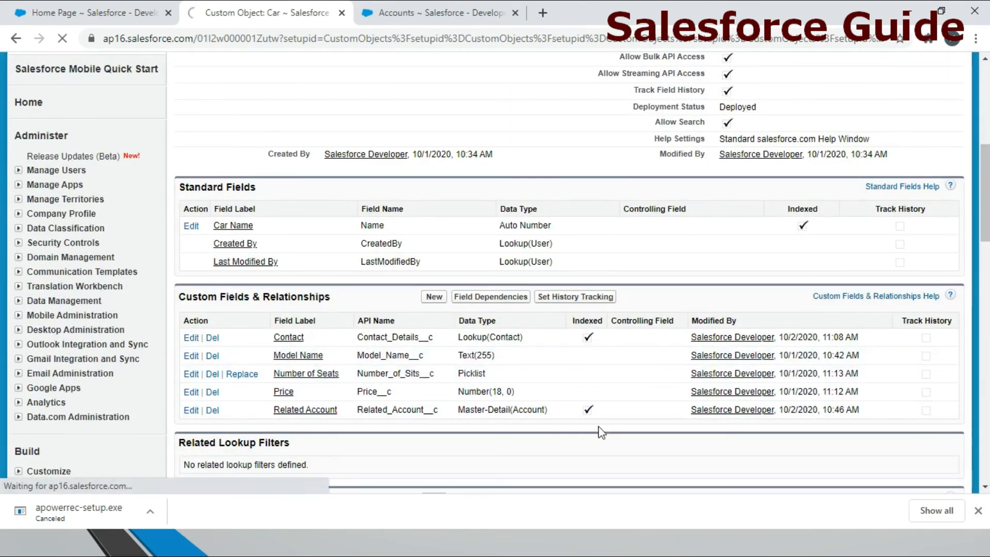
{"action": "scroll", "coordinate": [596, 431], "scroll_direction": "down", "scroll_amount": 9}
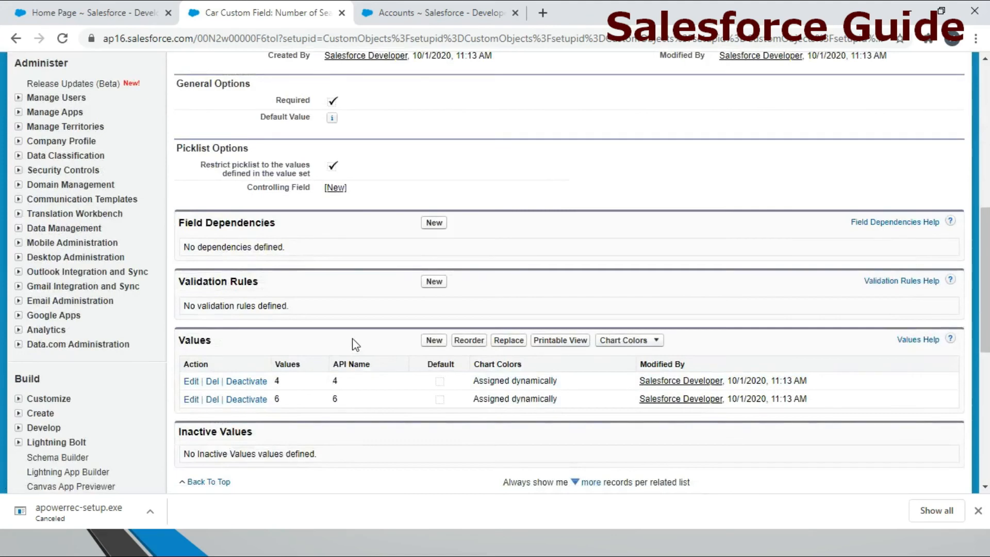
Start a new Car record from the Cars home page and check the options offered for Number of Seats
{"action": "left_click", "coordinate": [454, 11]}
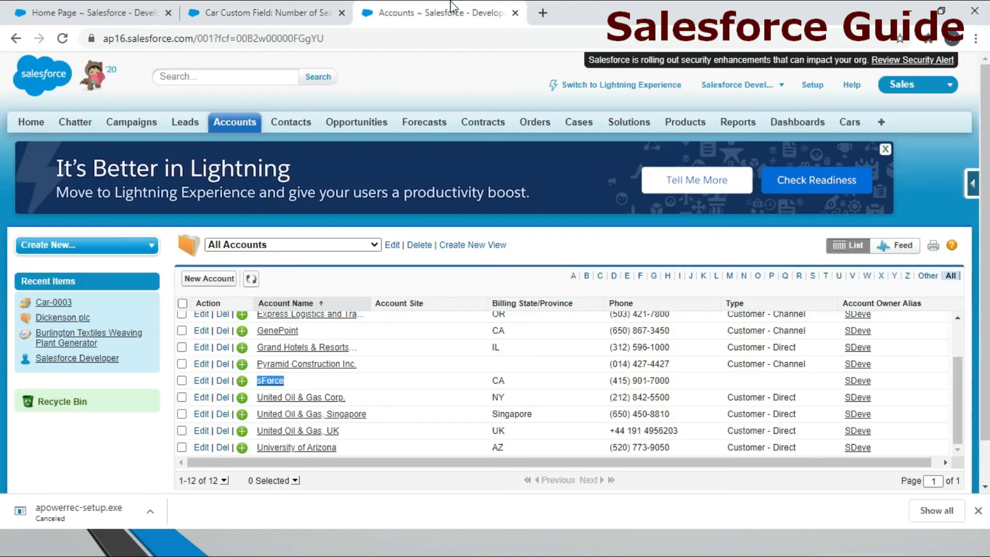
{"action": "left_click", "coordinate": [850, 123]}
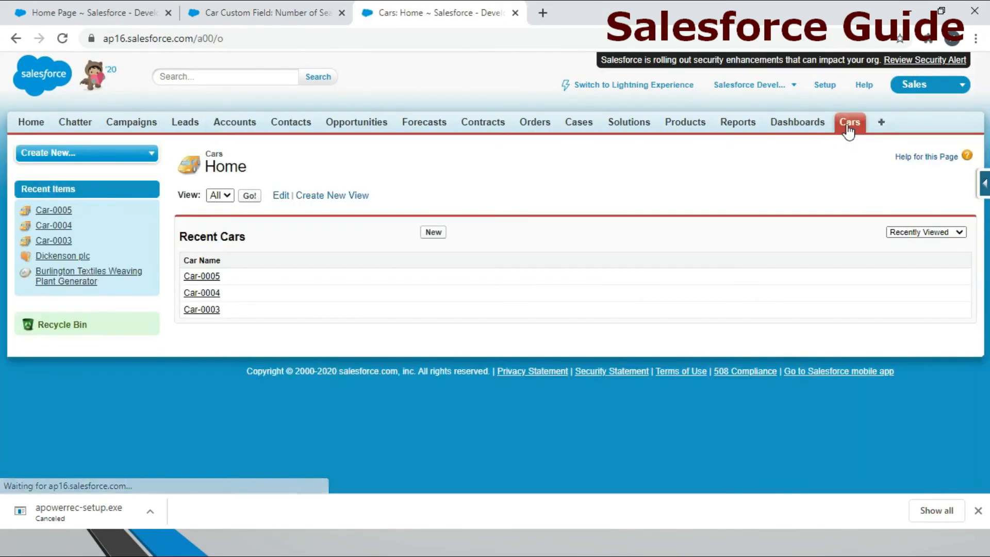
{"action": "left_click", "coordinate": [440, 235]}
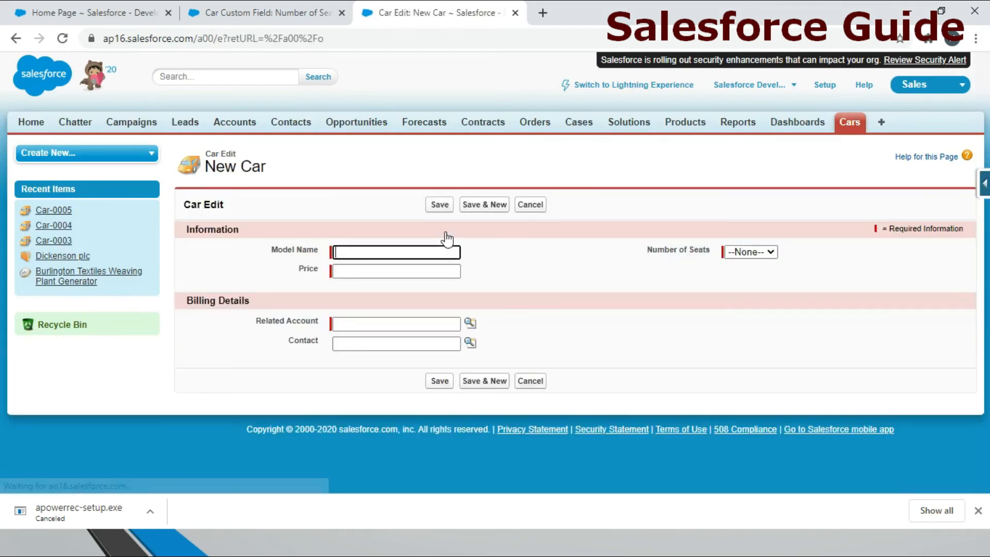
{"action": "left_click", "coordinate": [741, 255]}
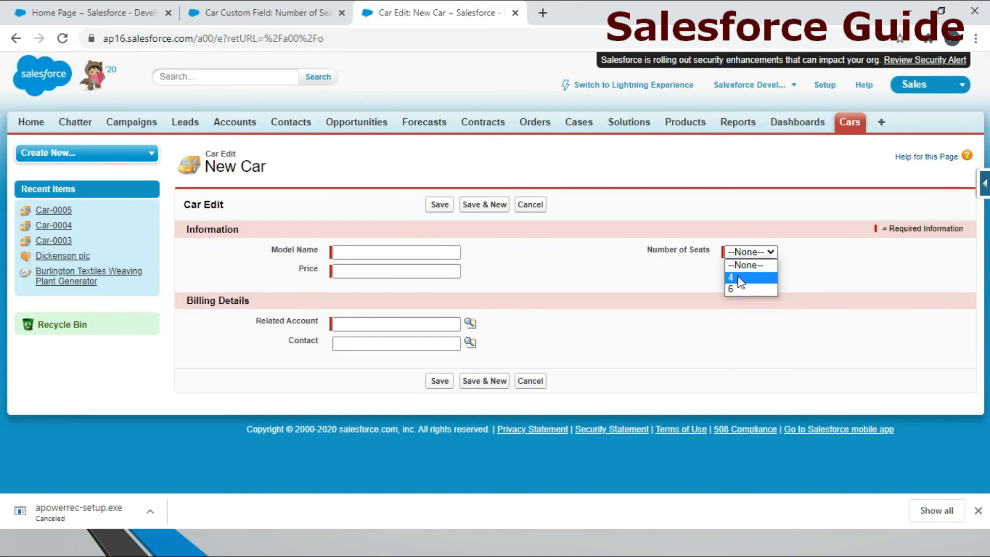
{"action": "left_click", "coordinate": [645, 277]}
{"action": "left_click", "coordinate": [755, 258]}
{"action": "left_click", "coordinate": [754, 257]}
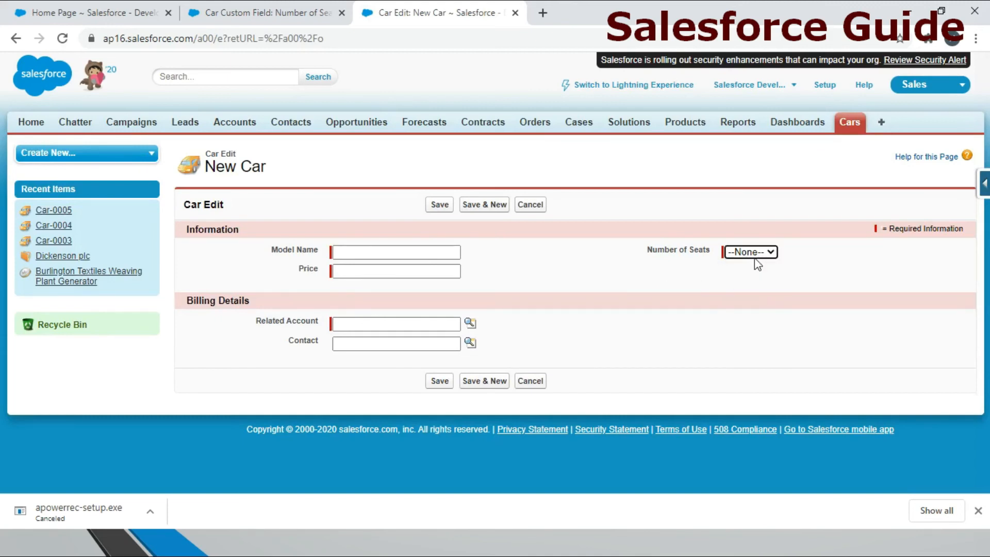
Set the new car's number of seats to 6, its model name to test and its price to 680000
{"action": "left_click", "coordinate": [750, 253]}
{"action": "left_click", "coordinate": [749, 288]}
{"action": "left_click", "coordinate": [363, 253]}
{"action": "type", "text": "test"}
{"action": "left_click", "coordinate": [363, 269]}
{"action": "type", "text": "680000"}
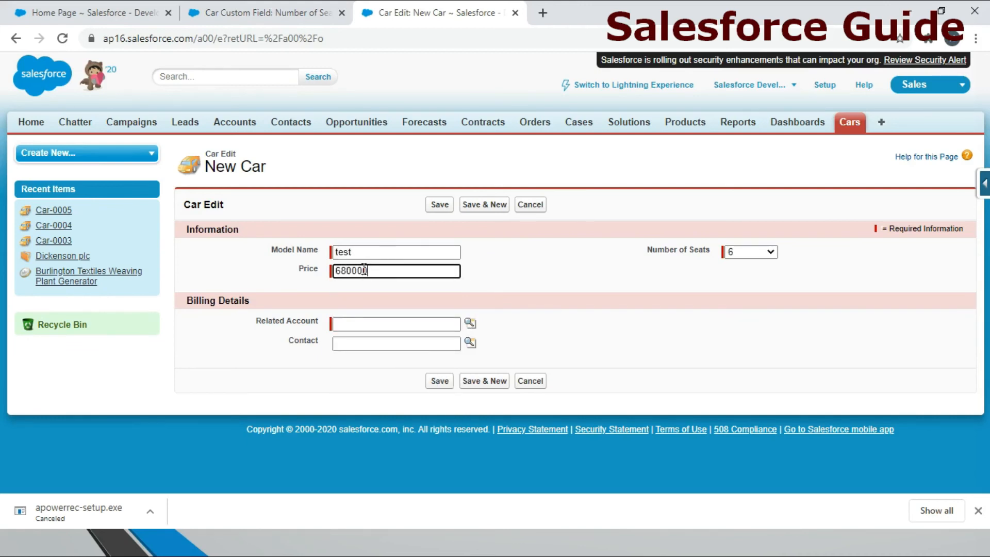
Set the related account to Dickenson plc, choose a contact, save the new car and return to the Cars home page
{"action": "left_click", "coordinate": [367, 324]}
{"action": "left_click", "coordinate": [389, 348]}
{"action": "left_click", "coordinate": [391, 349]}
{"action": "left_click", "coordinate": [391, 372]}
{"action": "left_click", "coordinate": [440, 381]}
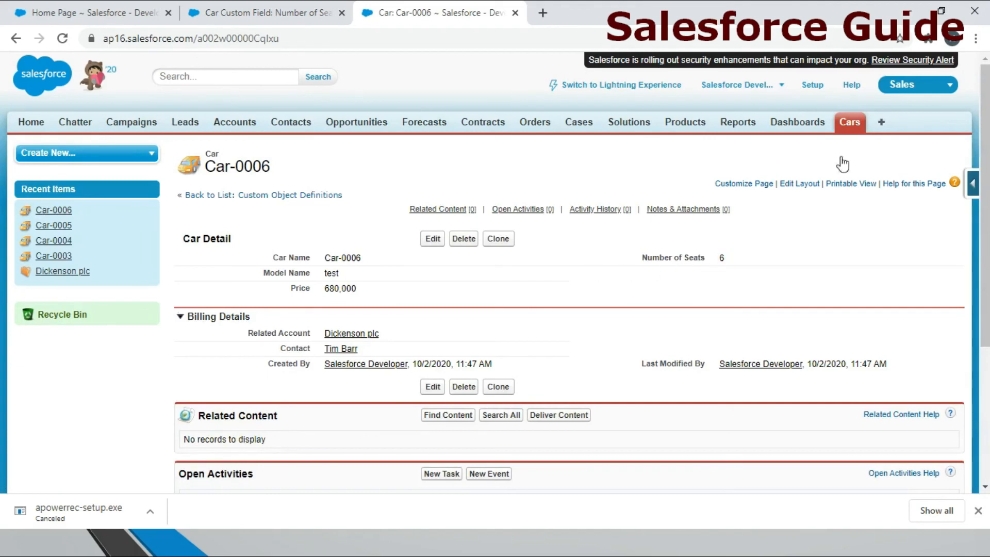
{"action": "left_click", "coordinate": [852, 123]}
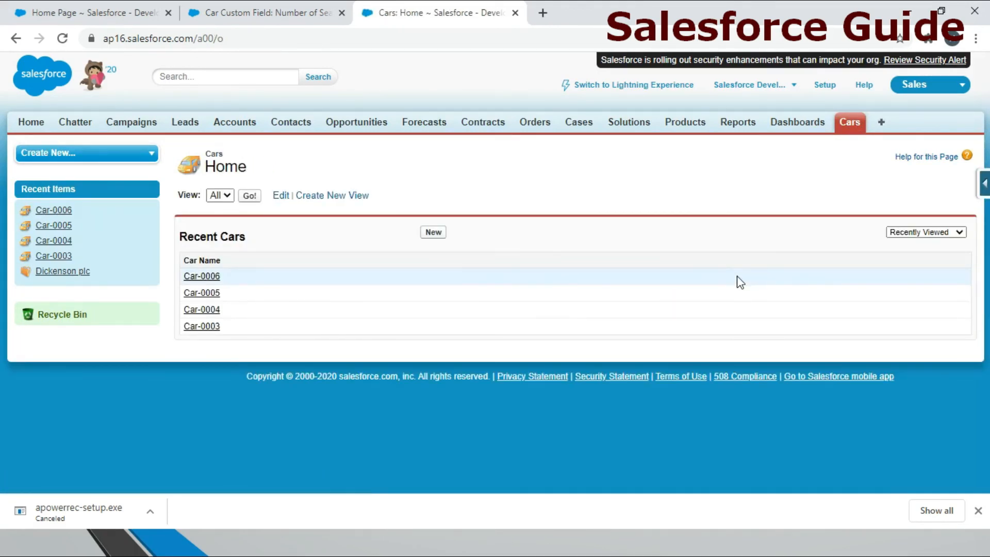
Return to the Car custom object definition and start a new record type for it
{"action": "left_click", "coordinate": [279, 17]}
{"action": "left_click", "coordinate": [16, 38]}
{"action": "scroll", "coordinate": [346, 260], "scroll_direction": "down", "scroll_amount": 15}
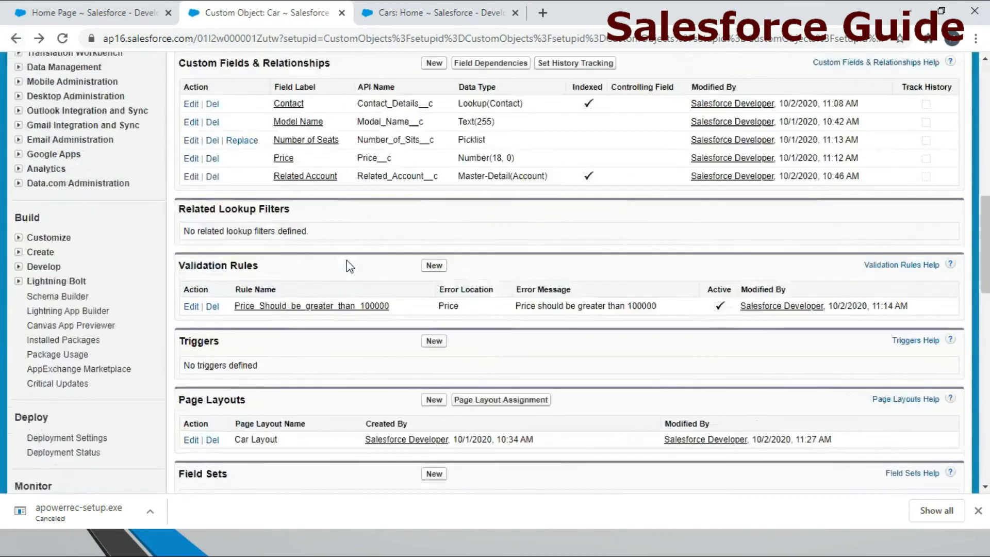
{"action": "scroll", "coordinate": [347, 260], "scroll_direction": "up", "scroll_amount": 5}
{"action": "scroll", "coordinate": [347, 260], "scroll_direction": "down", "scroll_amount": 12}
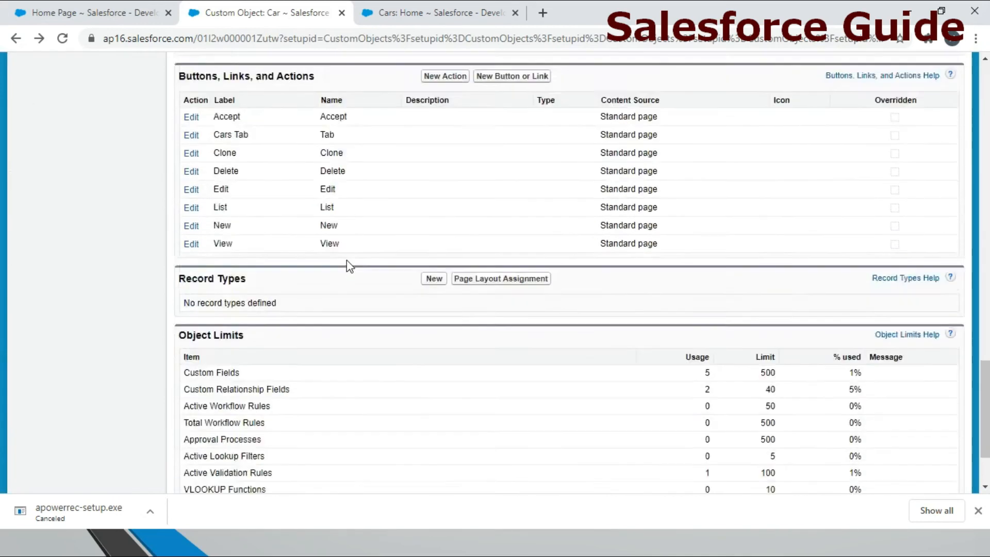
{"action": "left_click", "coordinate": [428, 177]}
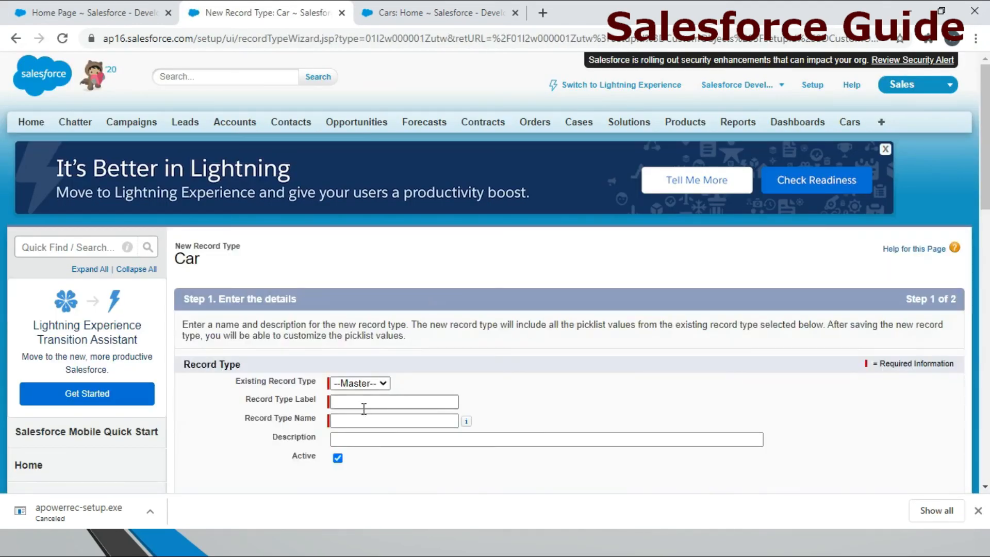
Label the new Car record type 4 Seater Record Type, leaving its description empty
{"action": "left_click", "coordinate": [378, 398]}
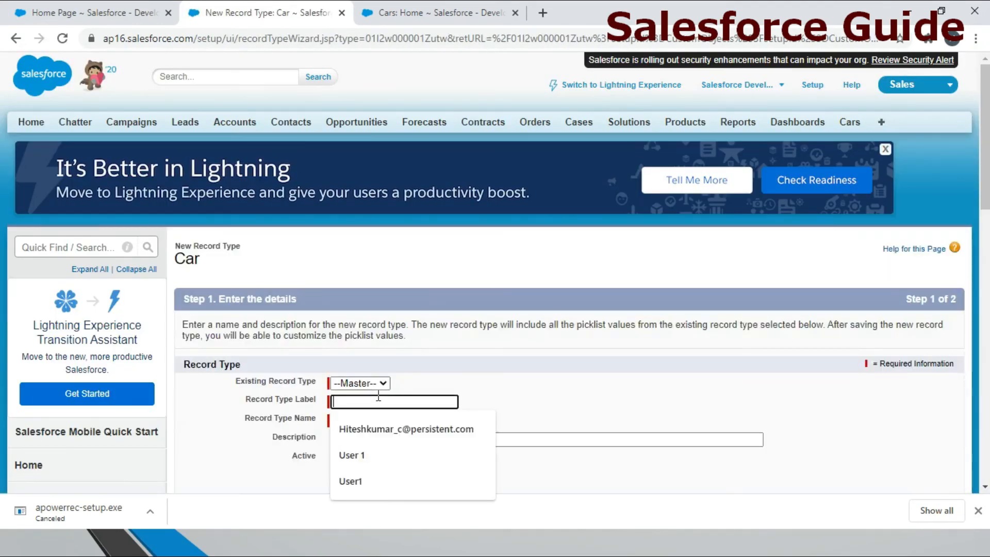
{"action": "type", "text": "De"}
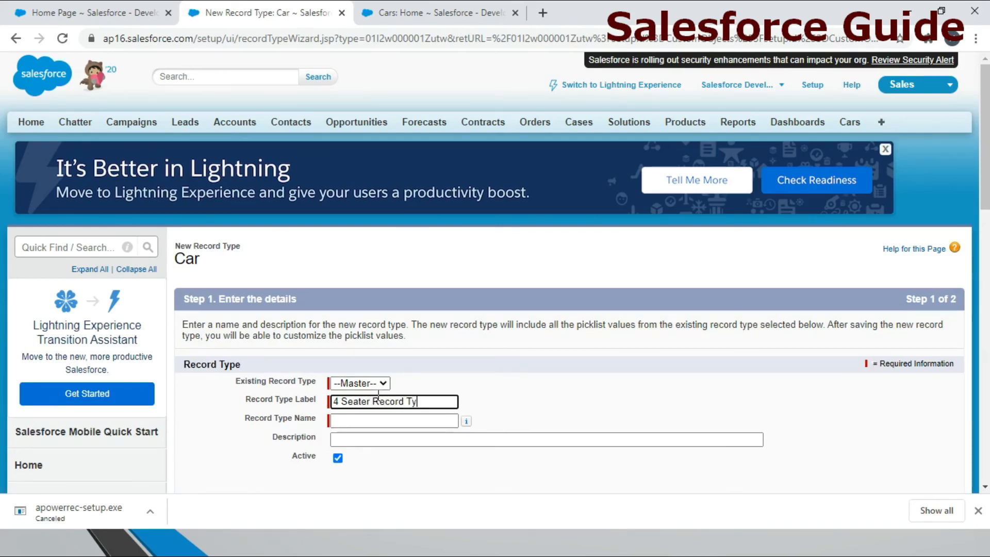
{"action": "left_click", "coordinate": [393, 420]}
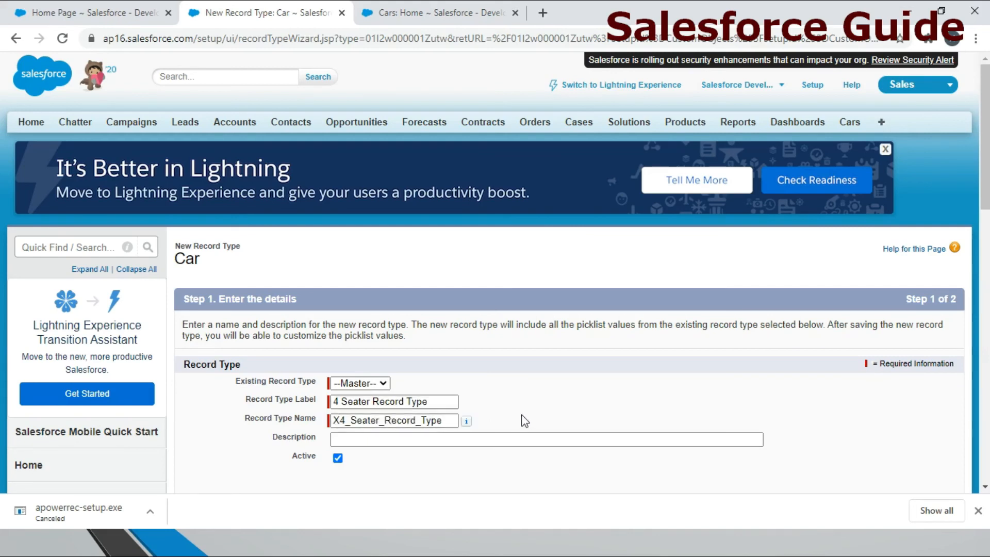
{"action": "left_click", "coordinate": [346, 439]}
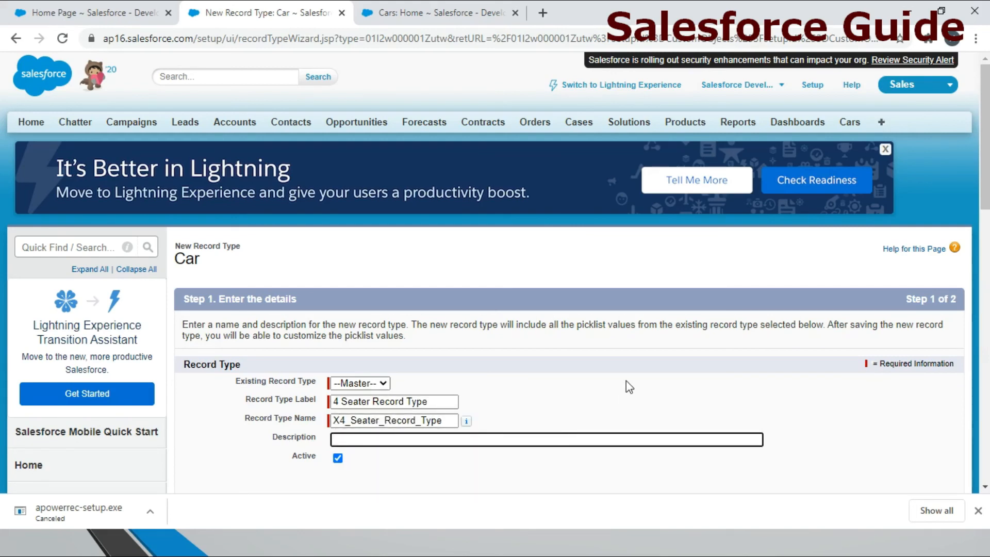
Enable the record type only for the System Administrator profile and continue to the page layout assignment
{"action": "scroll", "coordinate": [887, 299], "scroll_direction": "down", "scroll_amount": 4}
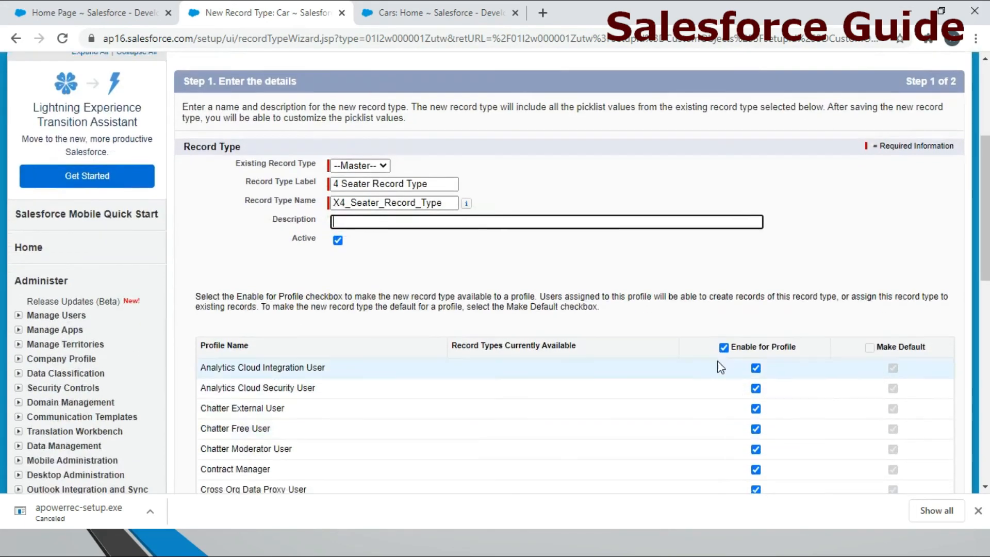
{"action": "left_click", "coordinate": [724, 348]}
{"action": "scroll", "coordinate": [722, 358], "scroll_direction": "down", "scroll_amount": 11}
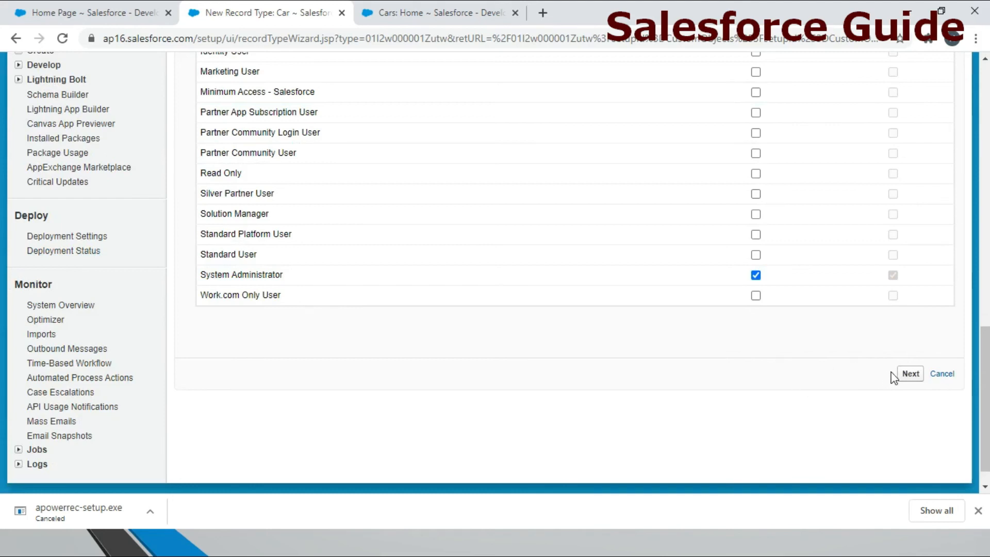
{"action": "left_click", "coordinate": [907, 375]}
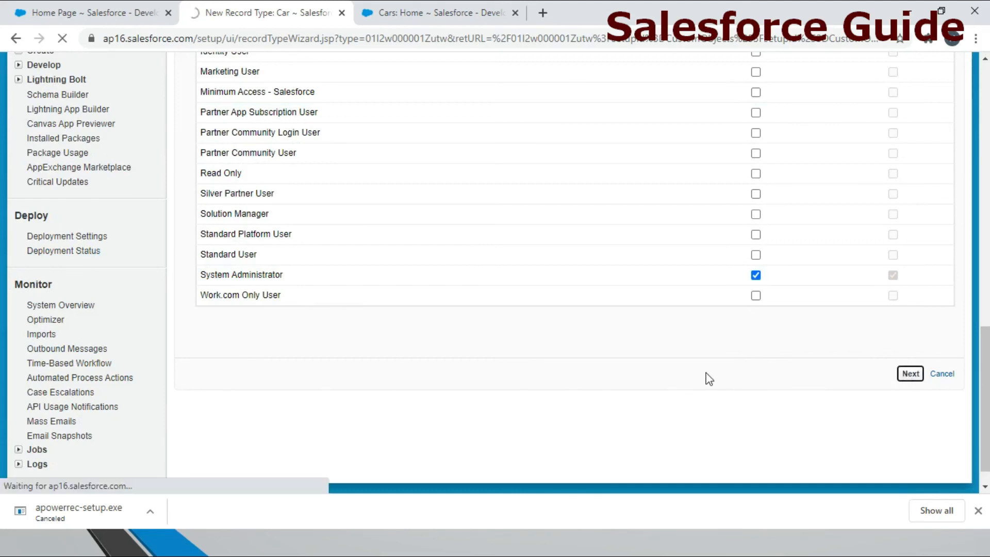
Review the page layout assignments, keep Car Layout applied to all profiles and save the record type
{"action": "scroll", "coordinate": [496, 408], "scroll_direction": "down", "scroll_amount": 7}
{"action": "scroll", "coordinate": [499, 412], "scroll_direction": "down", "scroll_amount": 2}
{"action": "scroll", "coordinate": [471, 407], "scroll_direction": "up", "scroll_amount": 6}
{"action": "scroll", "coordinate": [335, 304], "scroll_direction": "down", "scroll_amount": 6}
{"action": "scroll", "coordinate": [318, 310], "scroll_direction": "down", "scroll_amount": 3}
{"action": "scroll", "coordinate": [313, 301], "scroll_direction": "up", "scroll_amount": 7}
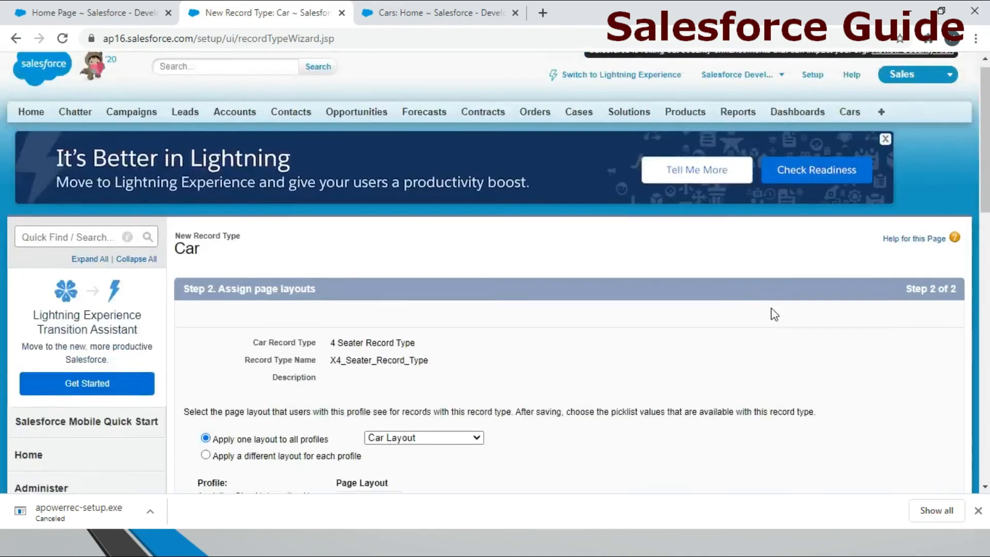
{"action": "scroll", "coordinate": [774, 314], "scroll_direction": "down", "scroll_amount": 8}
{"action": "left_click", "coordinate": [909, 310]}
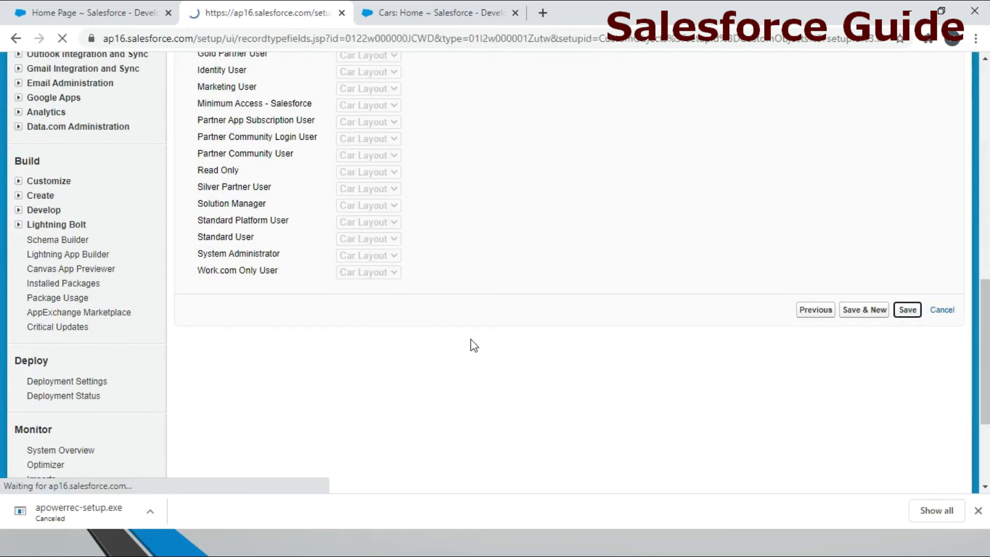
Edit the Number of Seats picklist for the 4 Seater Record Type and remove 6 from its selected values
{"action": "scroll", "coordinate": [473, 346], "scroll_direction": "down", "scroll_amount": 1}
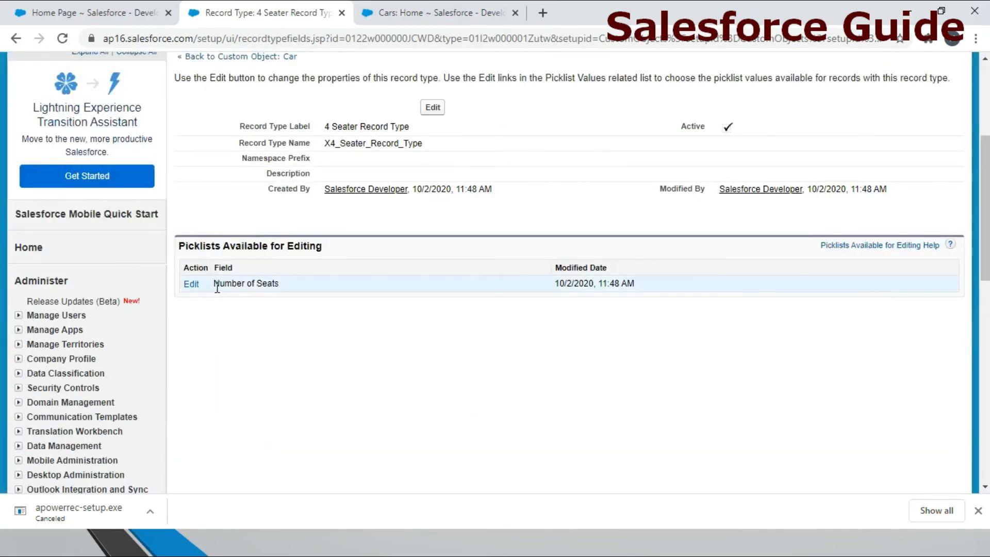
{"action": "scroll", "coordinate": [432, 268], "scroll_direction": "up", "scroll_amount": 2}
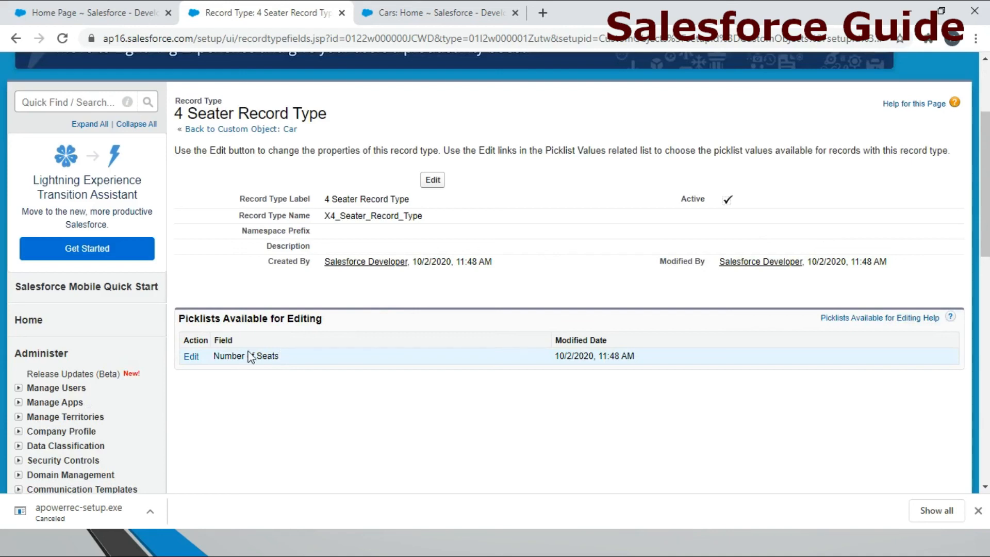
{"action": "left_click", "coordinate": [191, 356]}
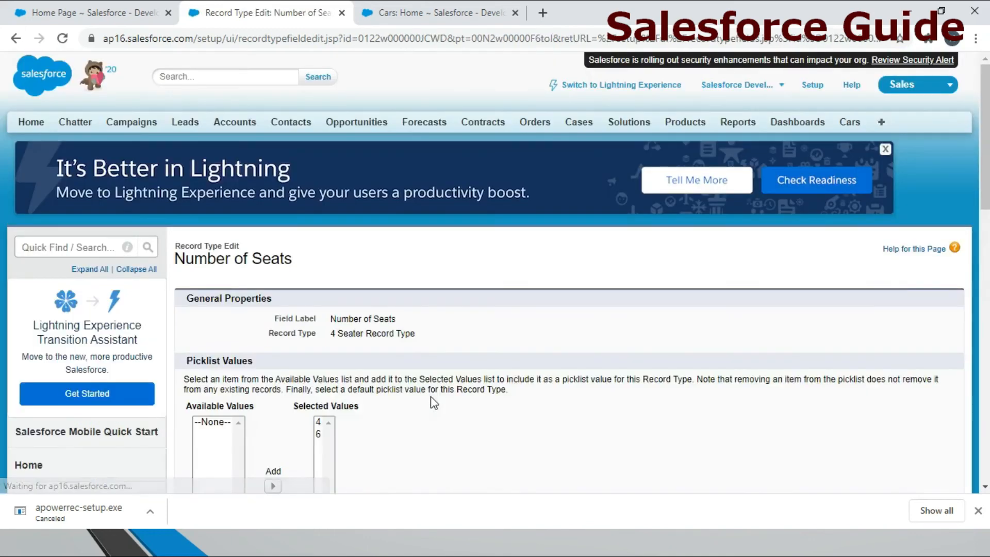
{"action": "left_click", "coordinate": [318, 279]}
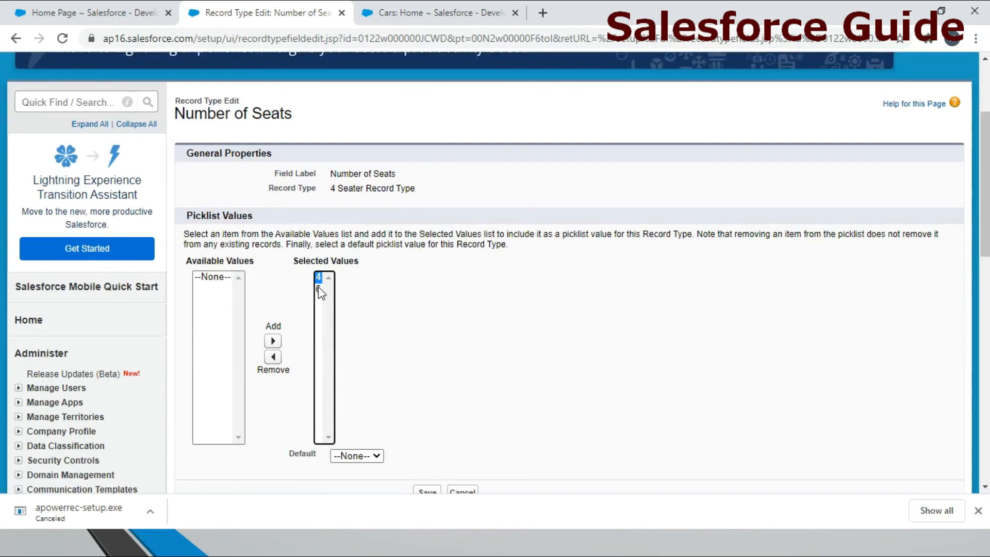
{"action": "left_click", "coordinate": [318, 288]}
{"action": "left_click", "coordinate": [320, 289]}
{"action": "left_click", "coordinate": [272, 356]}
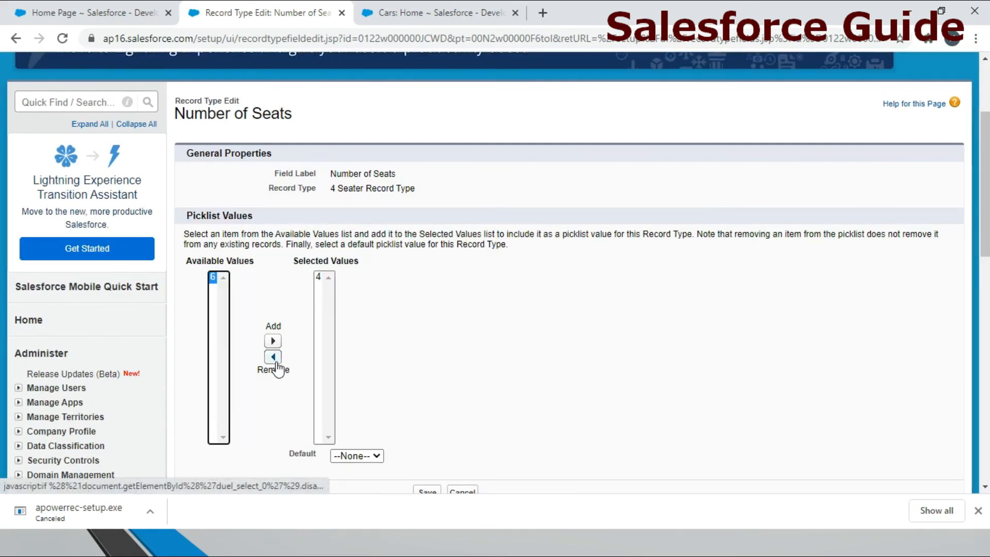
Remove 4 from the selected Number of Seats values, add it back and save the record type's picklist values
{"action": "left_click", "coordinate": [320, 278]}
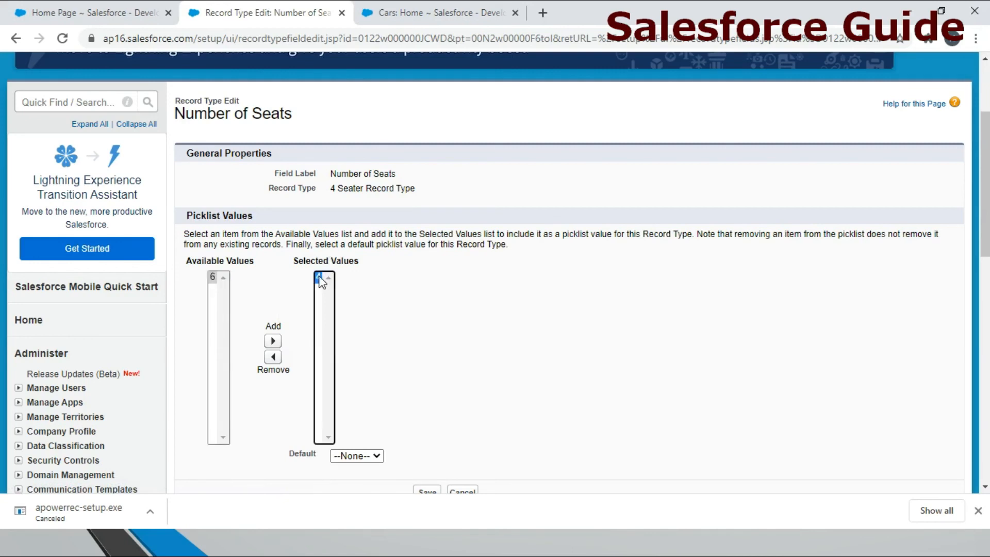
{"action": "scroll", "coordinate": [423, 391], "scroll_direction": "down", "scroll_amount": 4}
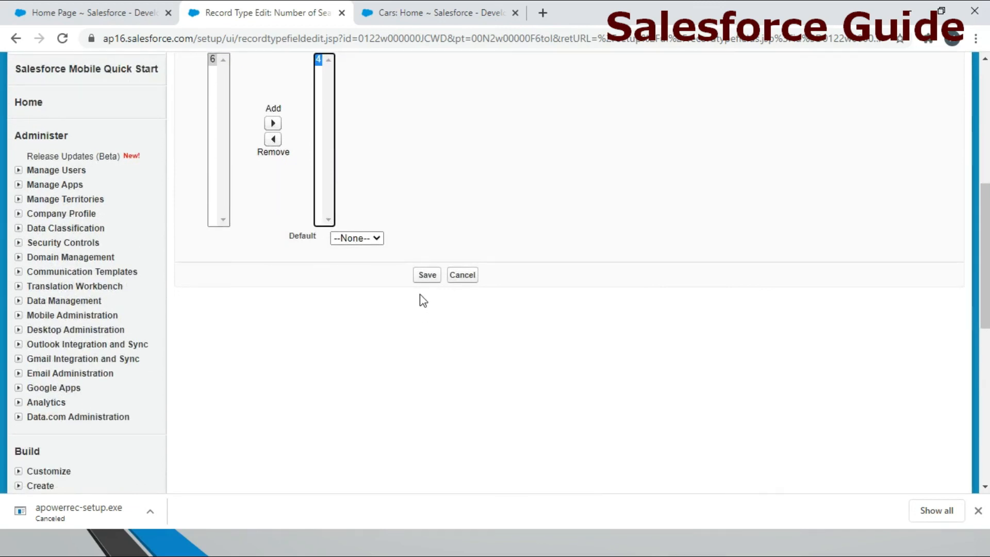
{"action": "scroll", "coordinate": [419, 296], "scroll_direction": "up", "scroll_amount": 3}
{"action": "left_click", "coordinate": [214, 206]}
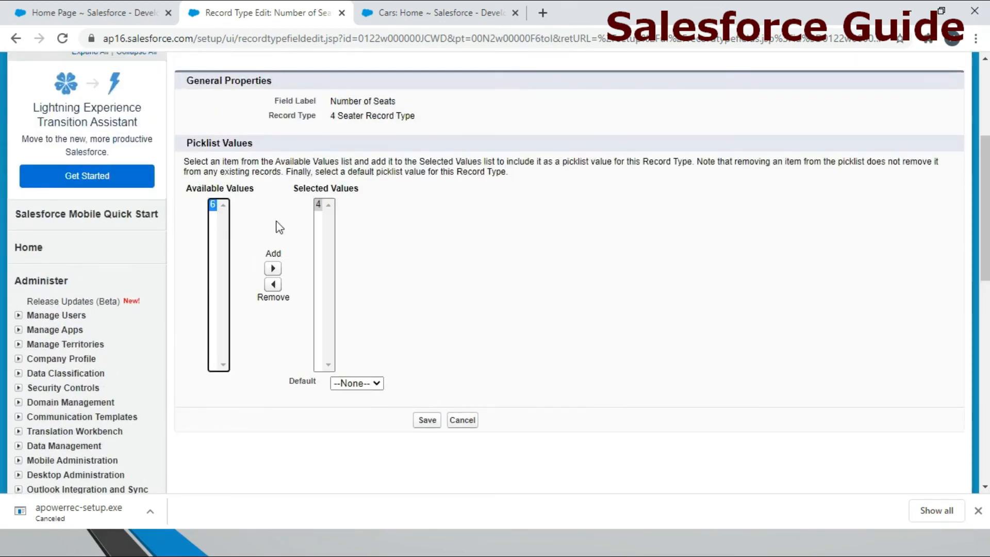
{"action": "left_click", "coordinate": [318, 207]}
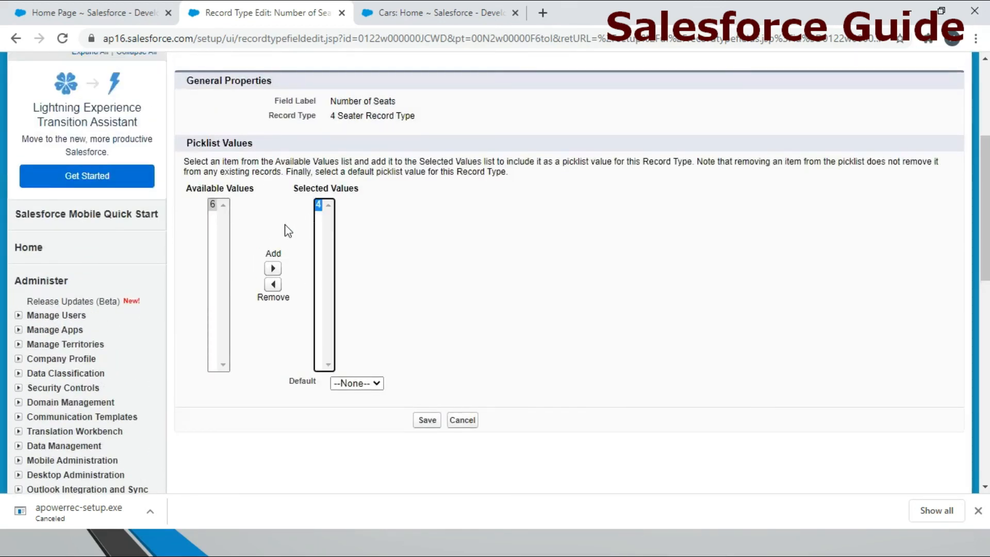
{"action": "left_click", "coordinate": [272, 285]}
{"action": "left_click", "coordinate": [220, 207]}
{"action": "left_click", "coordinate": [272, 268]}
{"action": "left_click", "coordinate": [426, 419]}
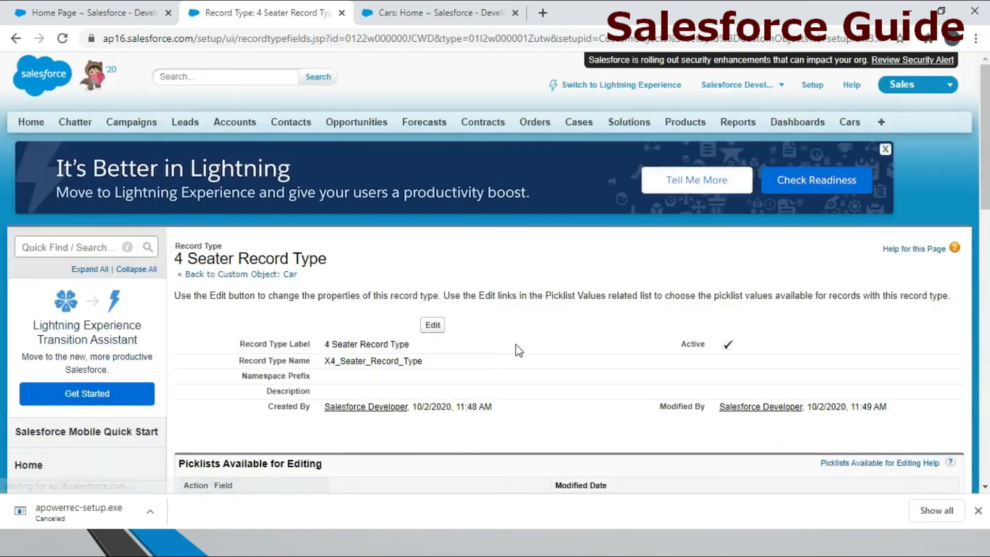
Reload the Cars home page, start a new car record and check the options offered for Number of Seats
{"action": "scroll", "coordinate": [516, 348], "scroll_direction": "down", "scroll_amount": 1}
{"action": "left_click", "coordinate": [393, 13]}
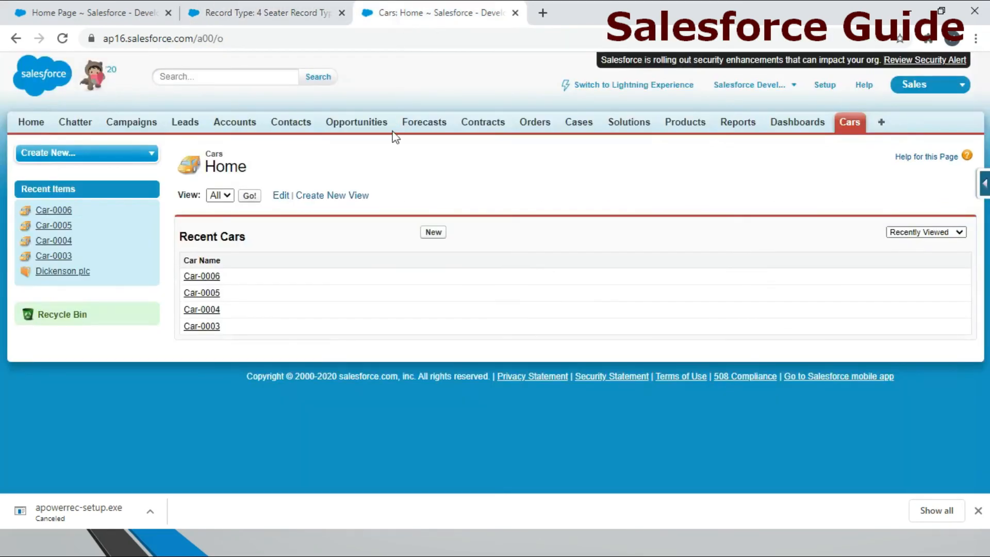
{"action": "left_click", "coordinate": [62, 38]}
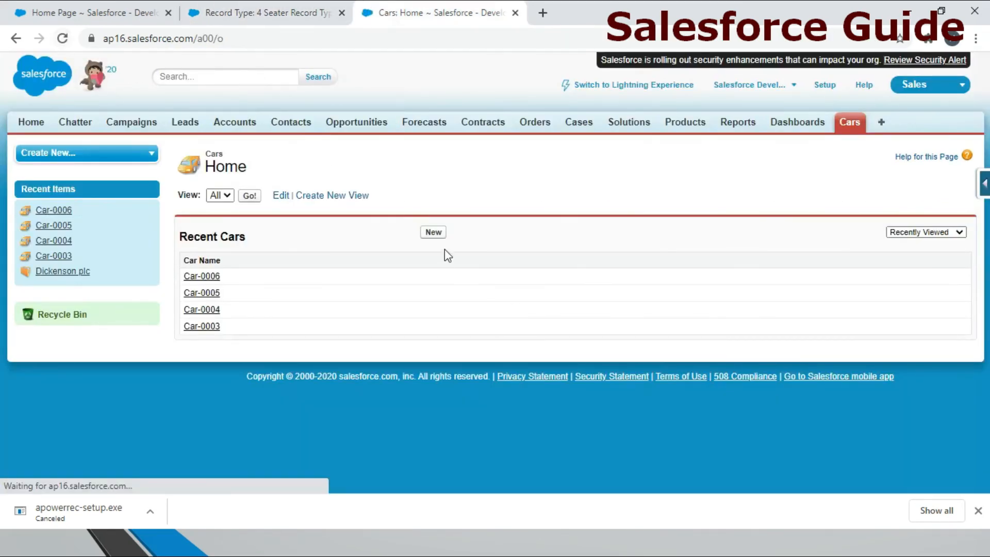
{"action": "left_click", "coordinate": [433, 233]}
{"action": "left_click", "coordinate": [735, 252]}
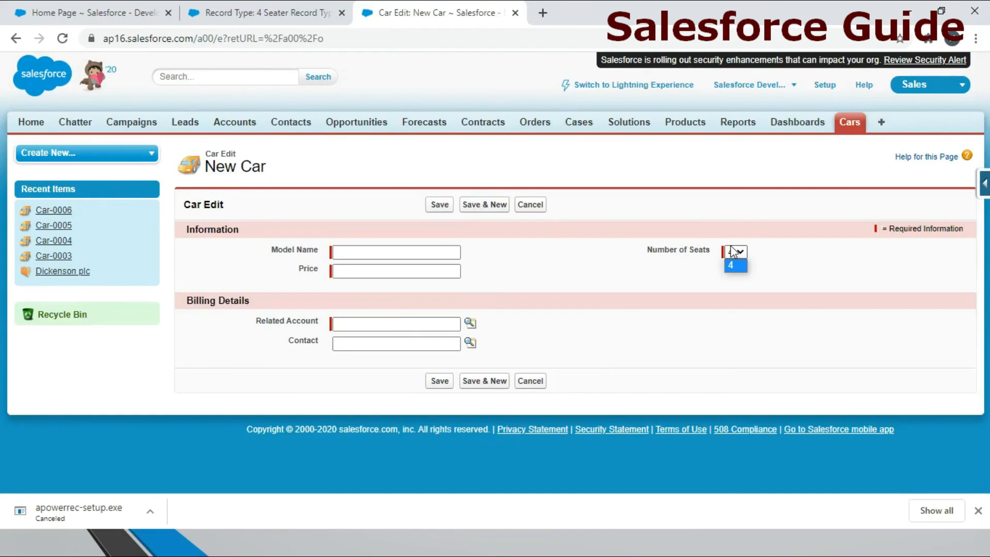
{"action": "left_click", "coordinate": [732, 252]}
Open the logged-in user's profile in a new browser tab, go to its personal settings and dismiss the Critical Updates dialog
{"action": "left_click", "coordinate": [764, 87]}
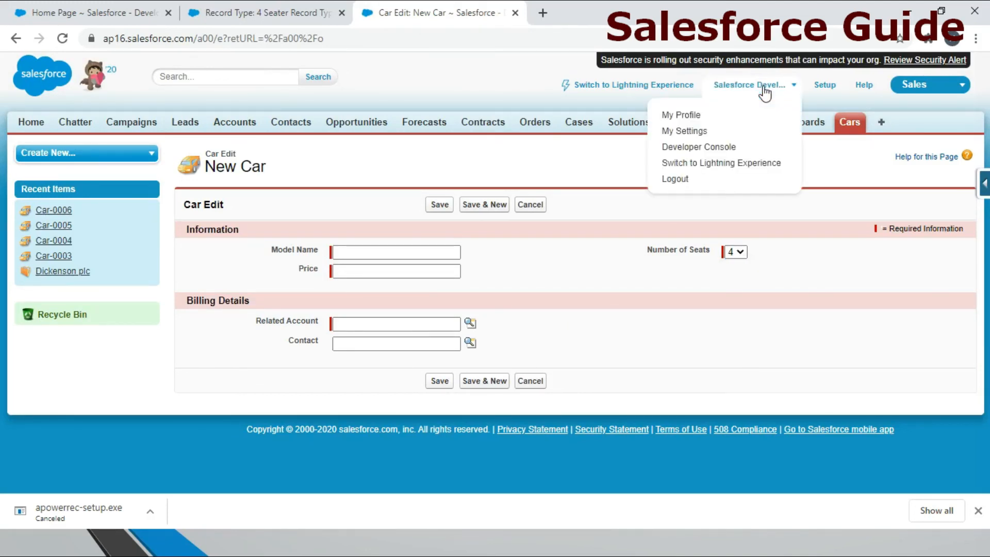
{"action": "middle_click", "coordinate": [687, 116]}
{"action": "left_click", "coordinate": [585, 15]}
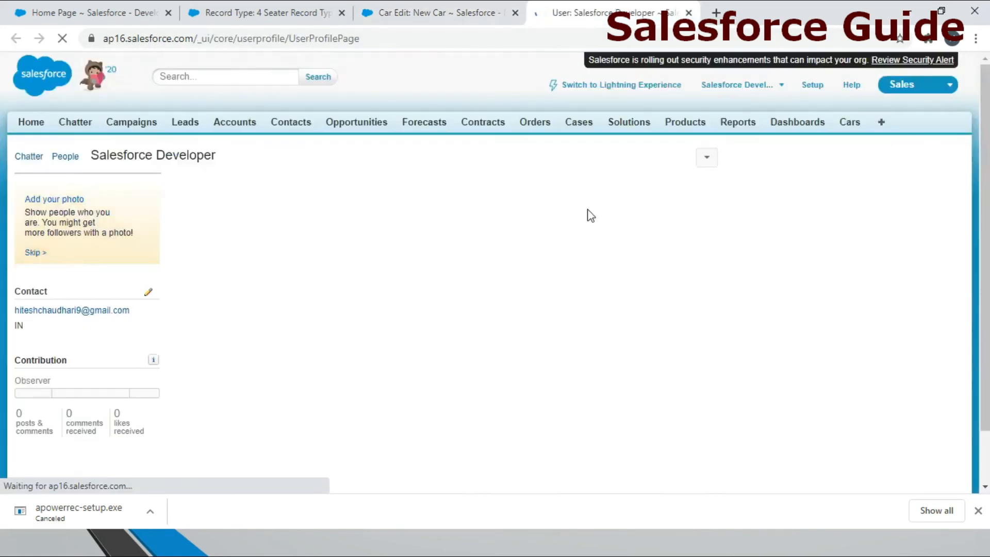
{"action": "left_click", "coordinate": [706, 156]}
{"action": "left_click", "coordinate": [654, 187]}
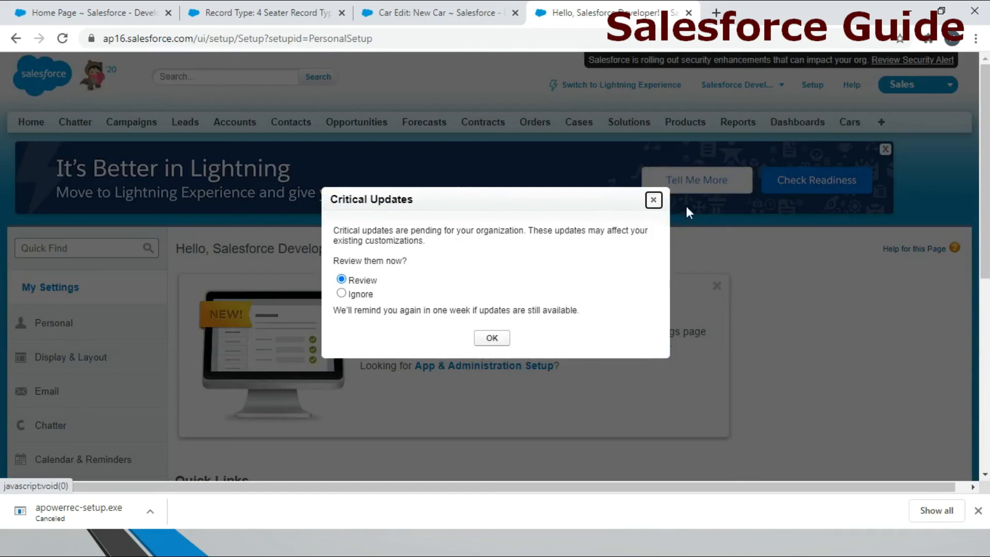
{"action": "left_click", "coordinate": [653, 199]}
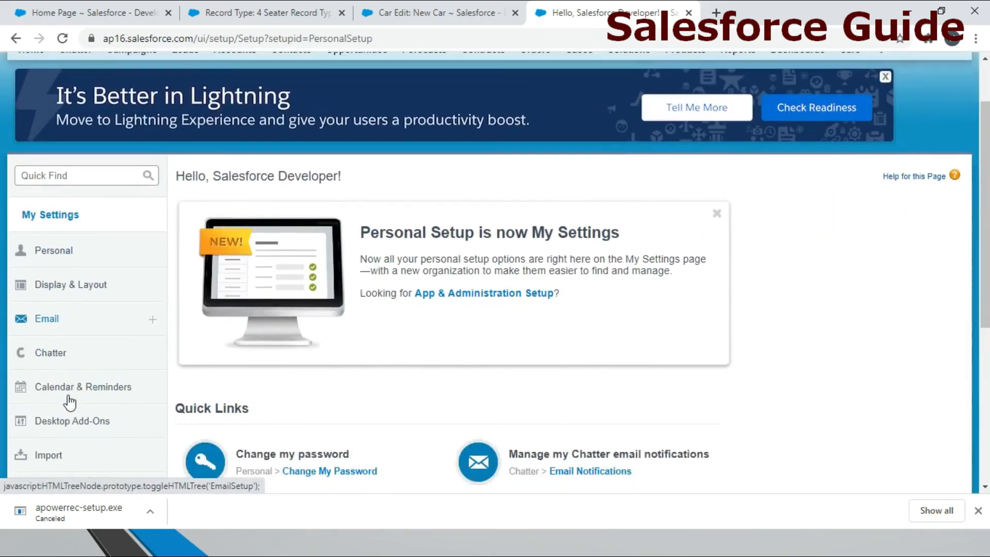
{"action": "scroll", "coordinate": [70, 403], "scroll_direction": "down", "scroll_amount": 1}
{"action": "left_click", "coordinate": [59, 252]}
{"action": "scroll", "coordinate": [58, 263], "scroll_direction": "down", "scroll_amount": 1}
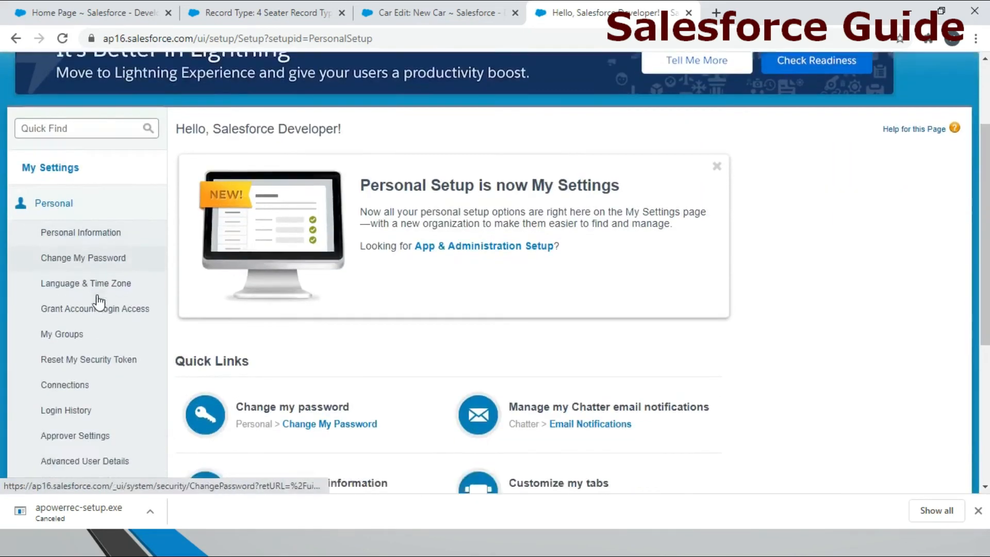
{"action": "left_click", "coordinate": [93, 209]}
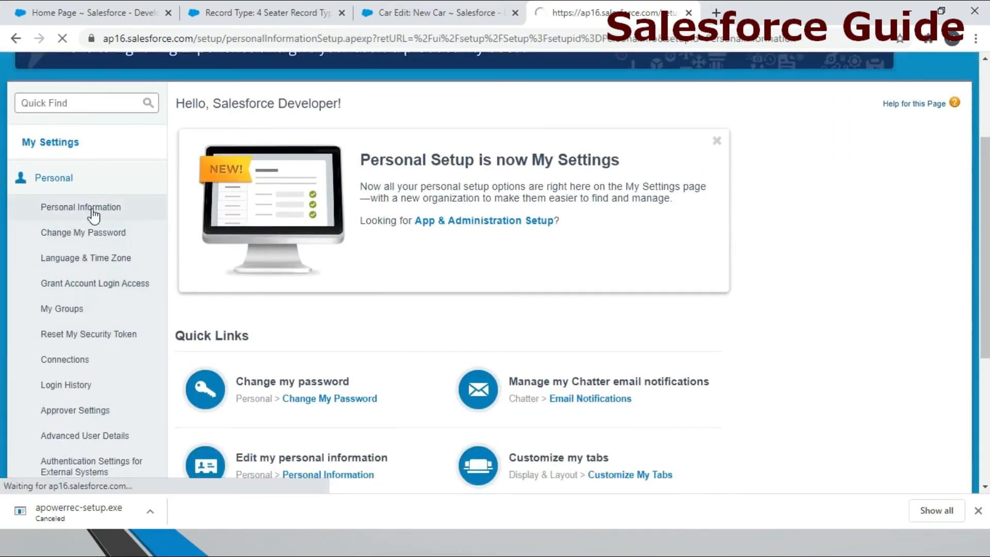
{"action": "left_click", "coordinate": [16, 37]}
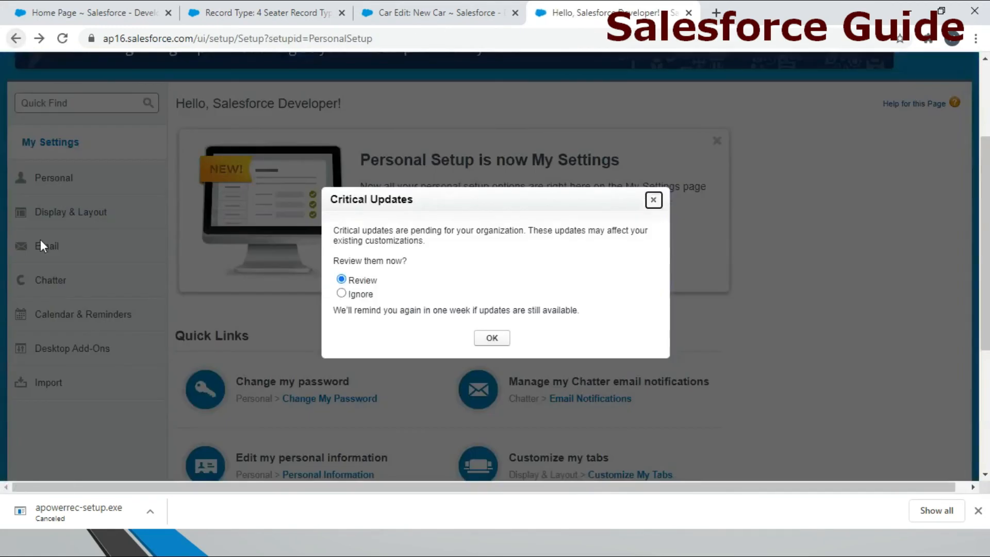
{"action": "left_click", "coordinate": [490, 335]}
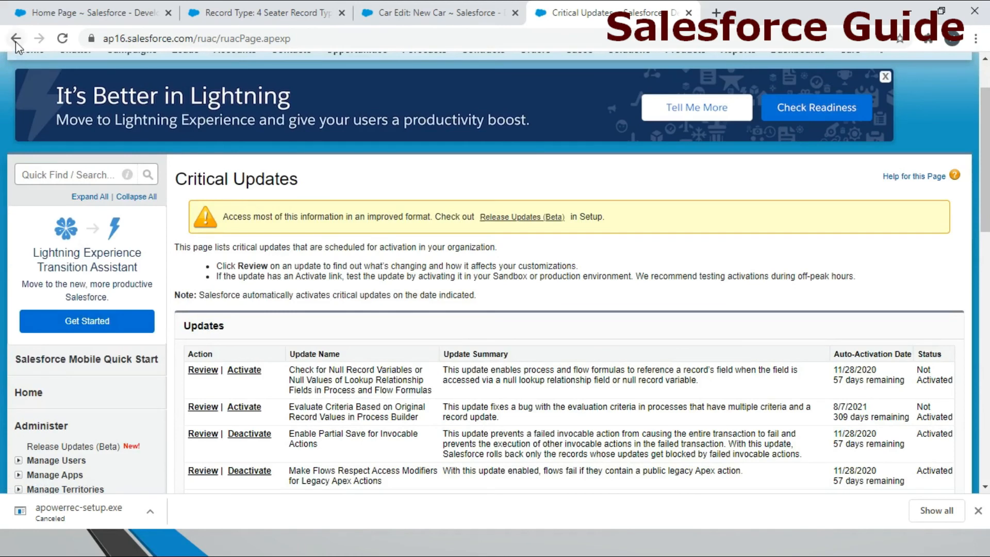
{"action": "left_click", "coordinate": [16, 38]}
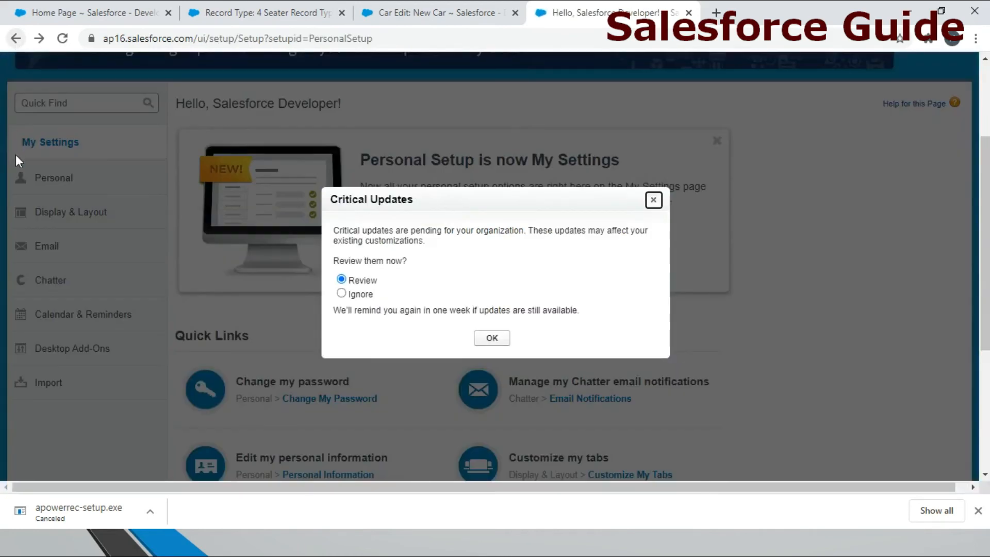
Ignore the critical updates, open the Advanced User Details in the Personal settings and check which profile the user has
{"action": "left_click", "coordinate": [356, 296]}
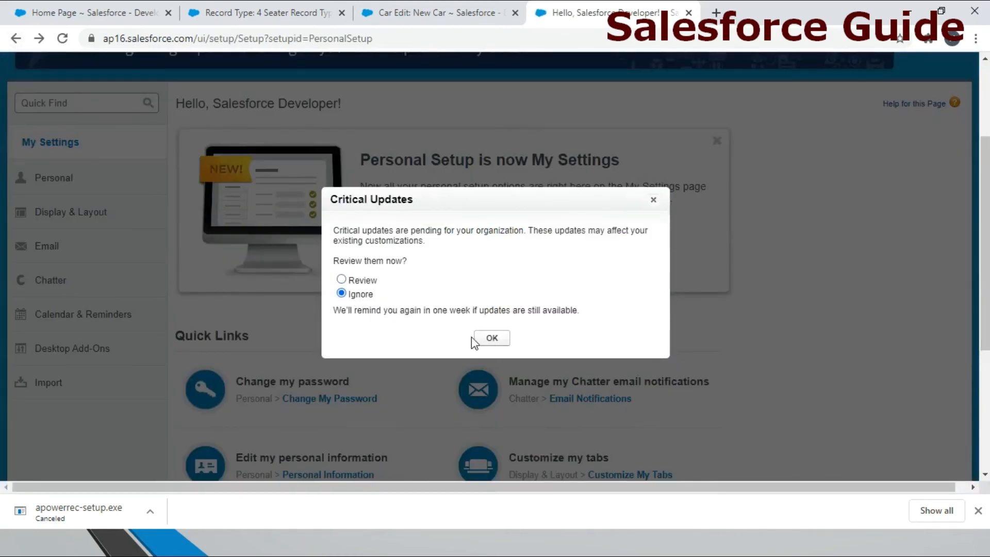
{"action": "left_click", "coordinate": [491, 337]}
{"action": "left_click", "coordinate": [66, 191]}
{"action": "scroll", "coordinate": [75, 268], "scroll_direction": "down", "scroll_amount": 3}
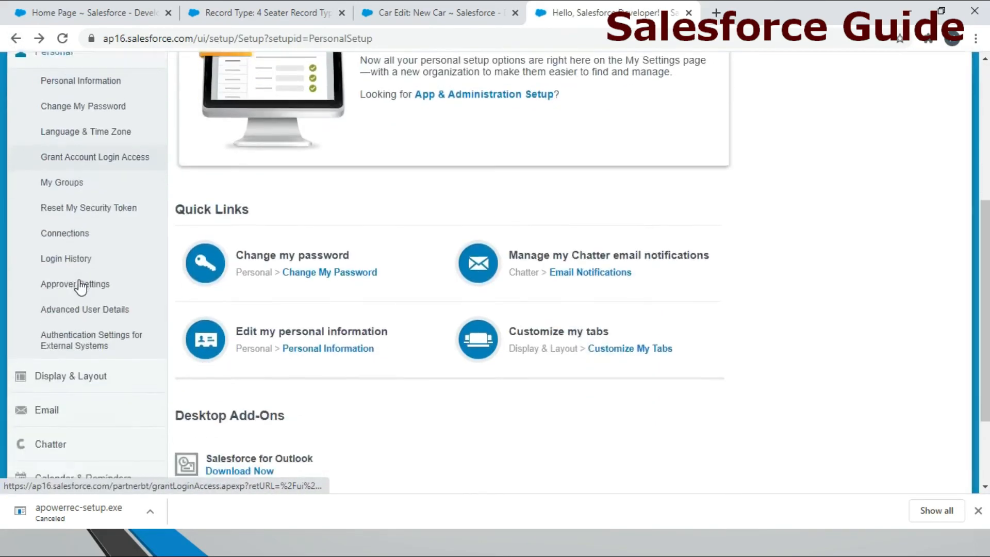
{"action": "left_click", "coordinate": [87, 293]}
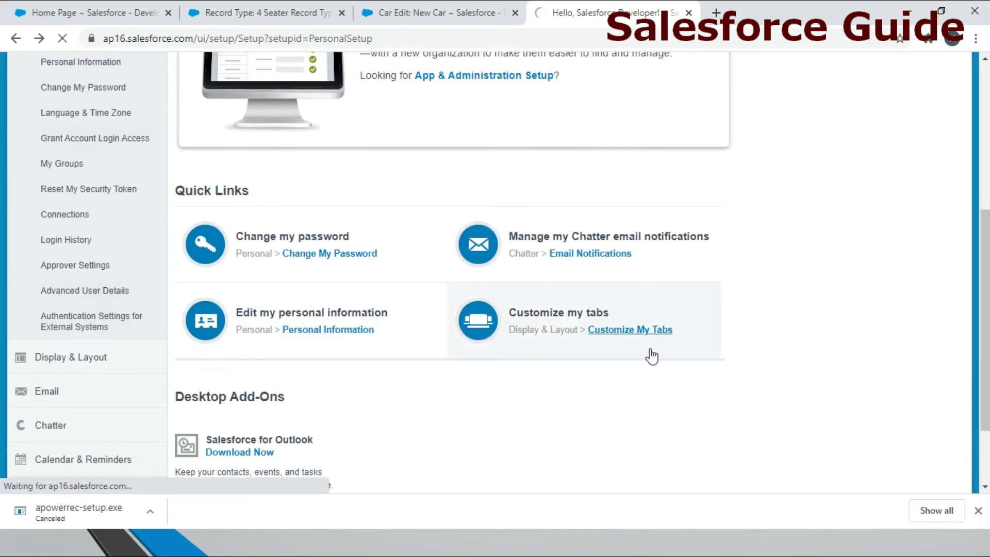
{"action": "left_click_drag", "start_coordinate": [816, 404], "coordinate": [704, 400]}
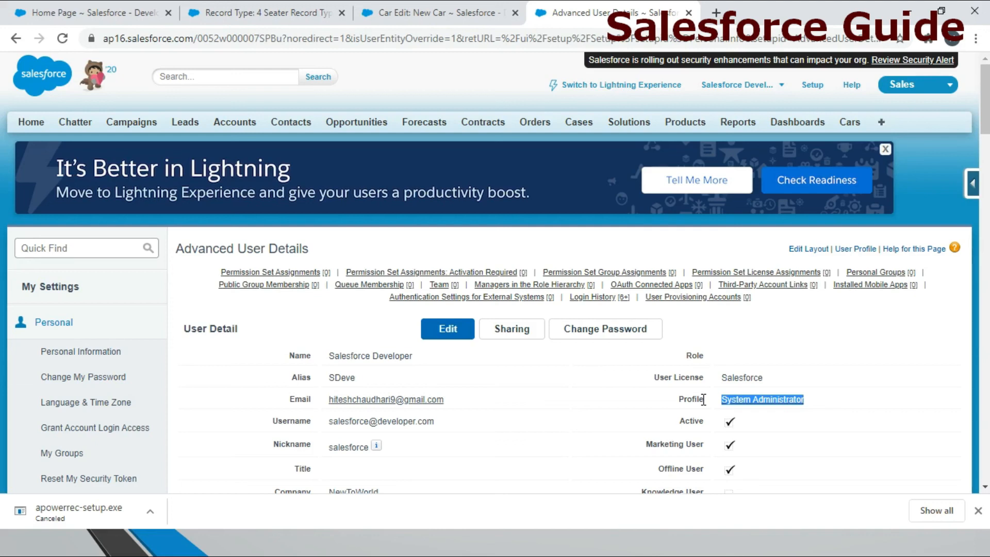
Return to the 4 Seater Record Type, replace 4 with 6 in the selected Number of Seats values and save
{"action": "left_click", "coordinate": [427, 21]}
{"action": "left_click", "coordinate": [259, 21]}
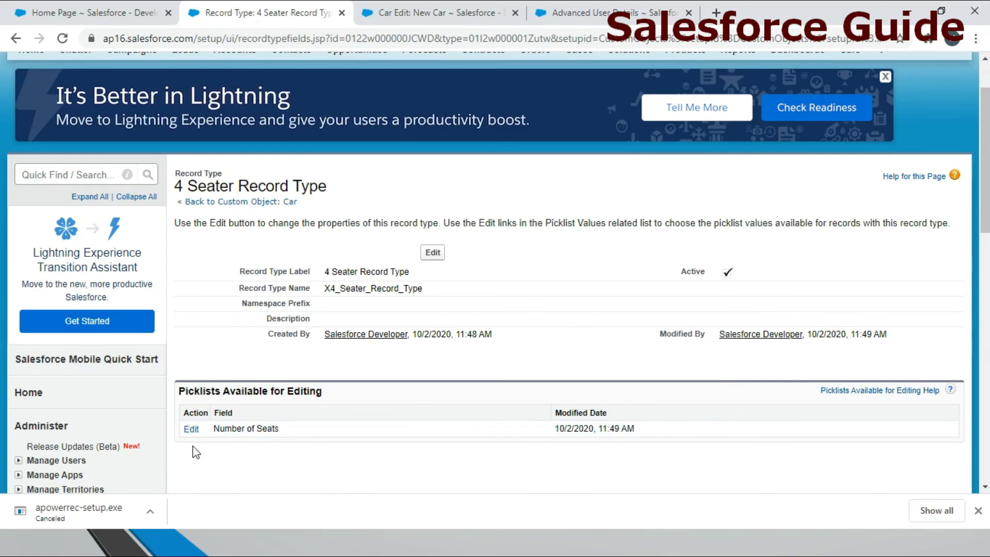
{"action": "left_click", "coordinate": [191, 429]}
{"action": "scroll", "coordinate": [349, 423], "scroll_direction": "down", "scroll_amount": 3}
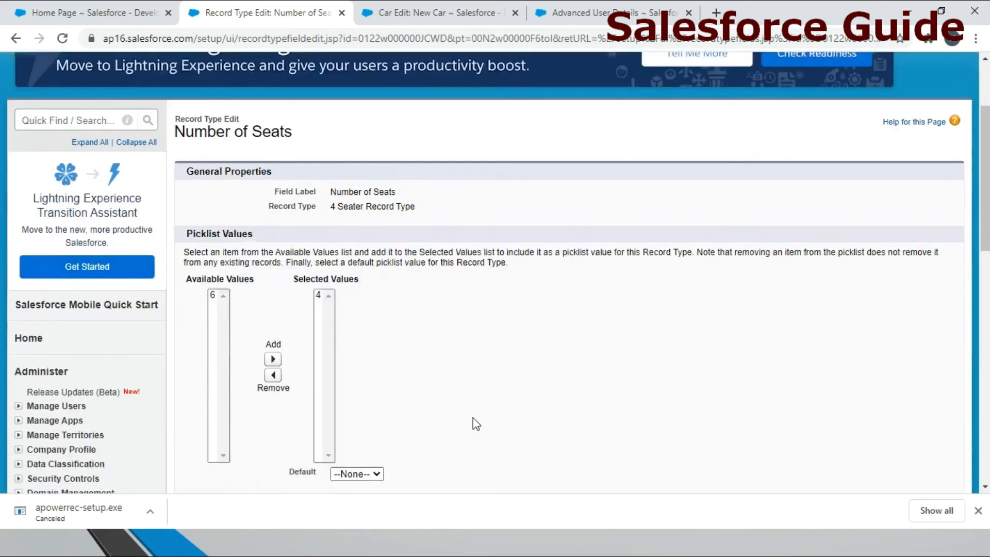
{"action": "left_click", "coordinate": [318, 277]}
{"action": "left_click", "coordinate": [273, 357]}
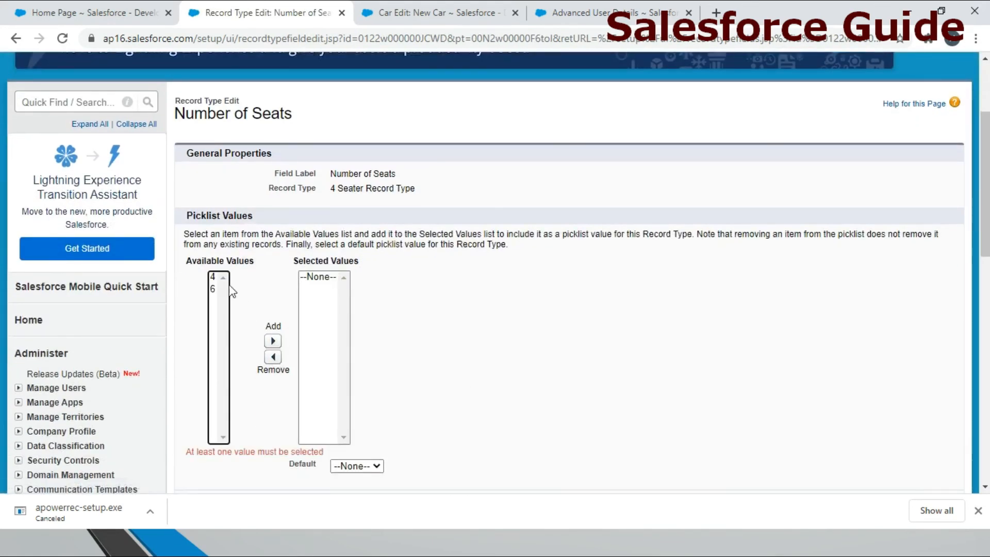
{"action": "left_click", "coordinate": [214, 289]}
{"action": "left_click", "coordinate": [272, 341]}
{"action": "scroll", "coordinate": [427, 392], "scroll_direction": "down", "scroll_amount": 2}
{"action": "left_click", "coordinate": [428, 419]}
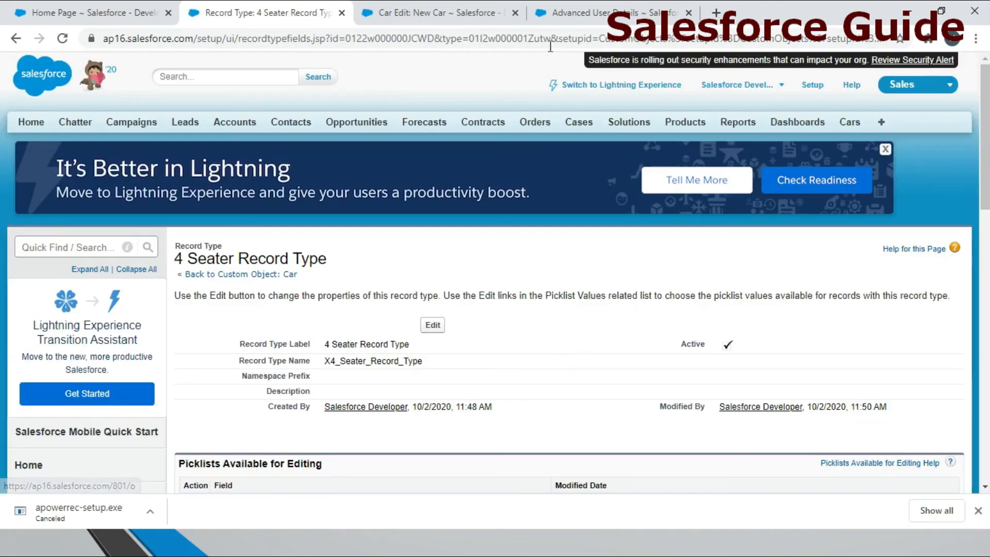
Reload the New Car form and check the options offered for Number of Seats
{"action": "left_click", "coordinate": [592, 13]}
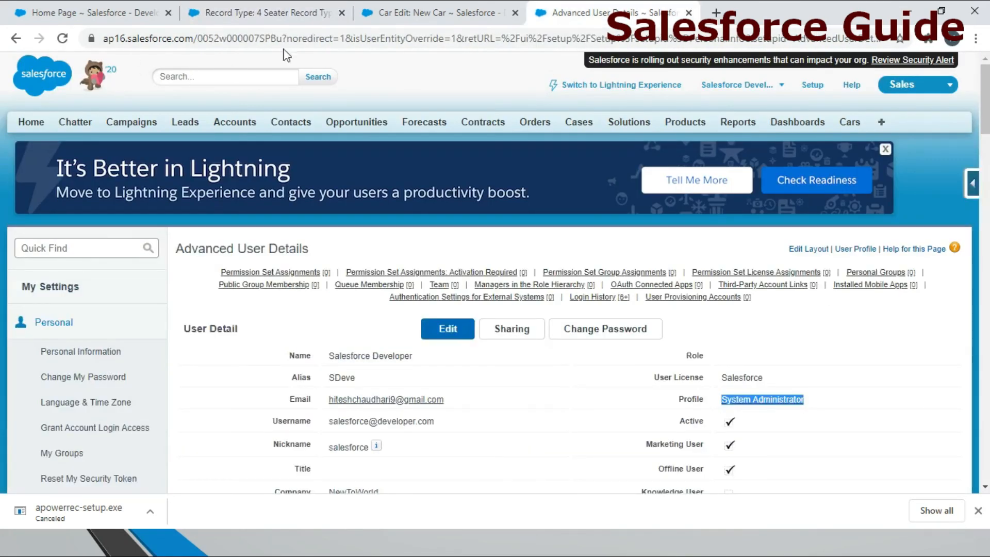
{"action": "left_click", "coordinate": [403, 13]}
{"action": "left_click", "coordinate": [62, 38]}
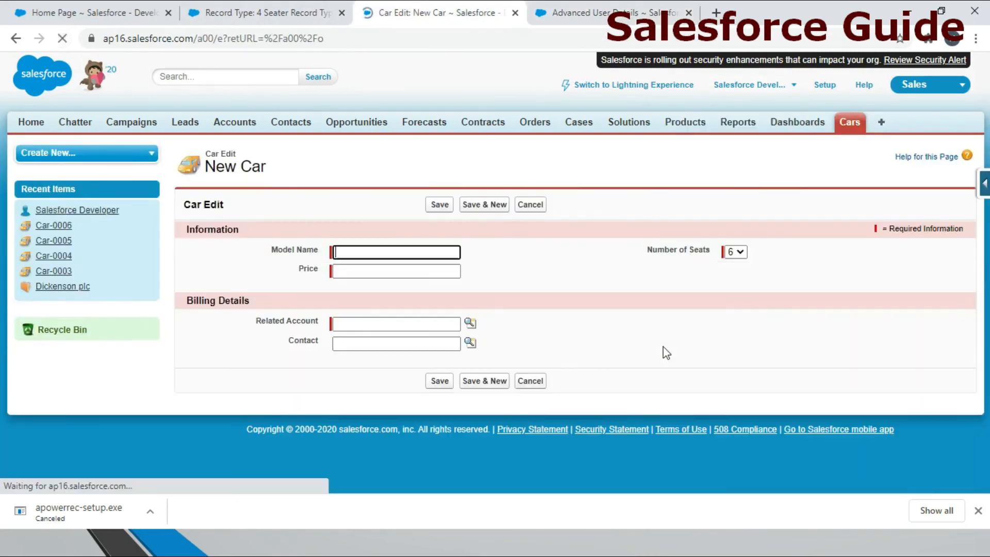
{"action": "left_click", "coordinate": [733, 254]}
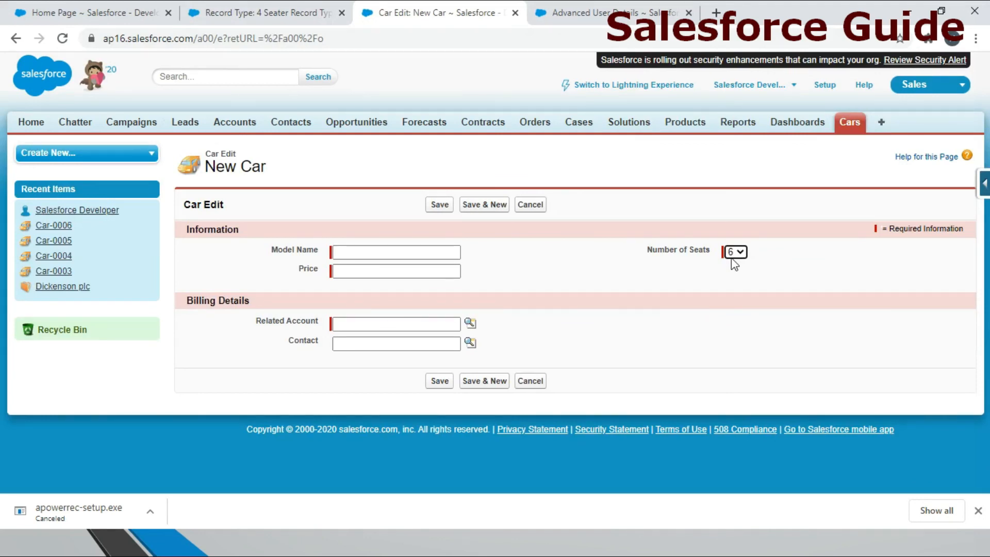
{"action": "left_click", "coordinate": [417, 273]}
{"action": "key", "text": "alt+Tab"}
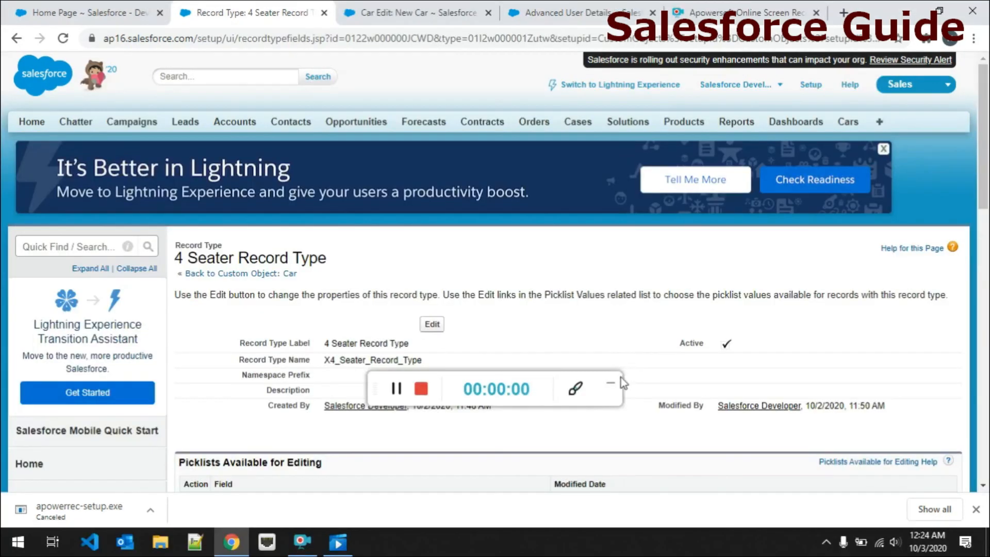
{"action": "left_click", "coordinate": [611, 383]}
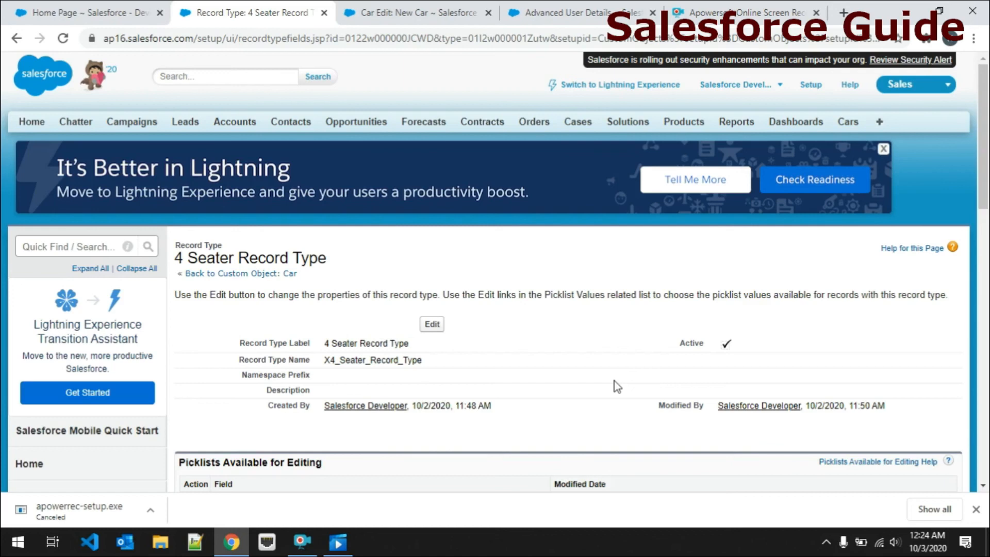
{"action": "left_click", "coordinate": [312, 550]}
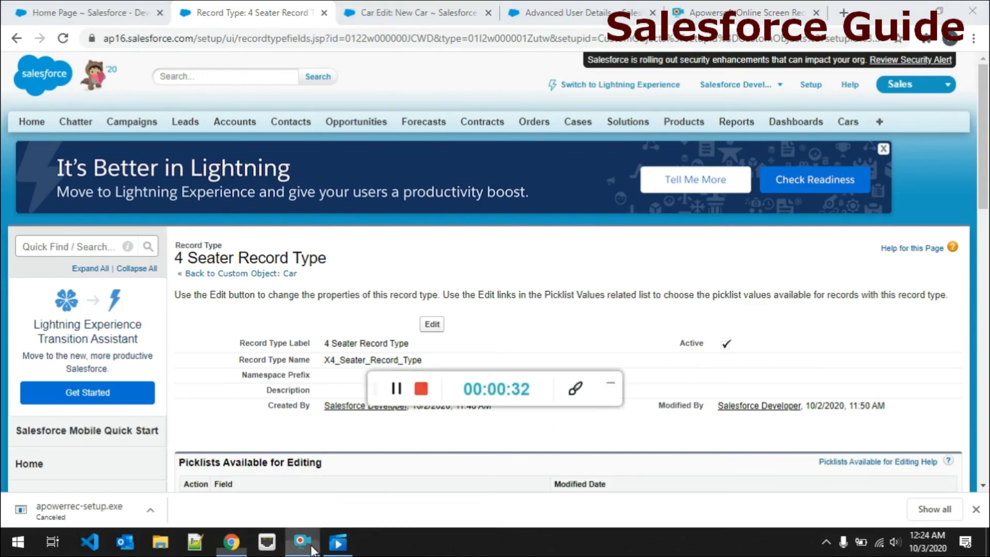